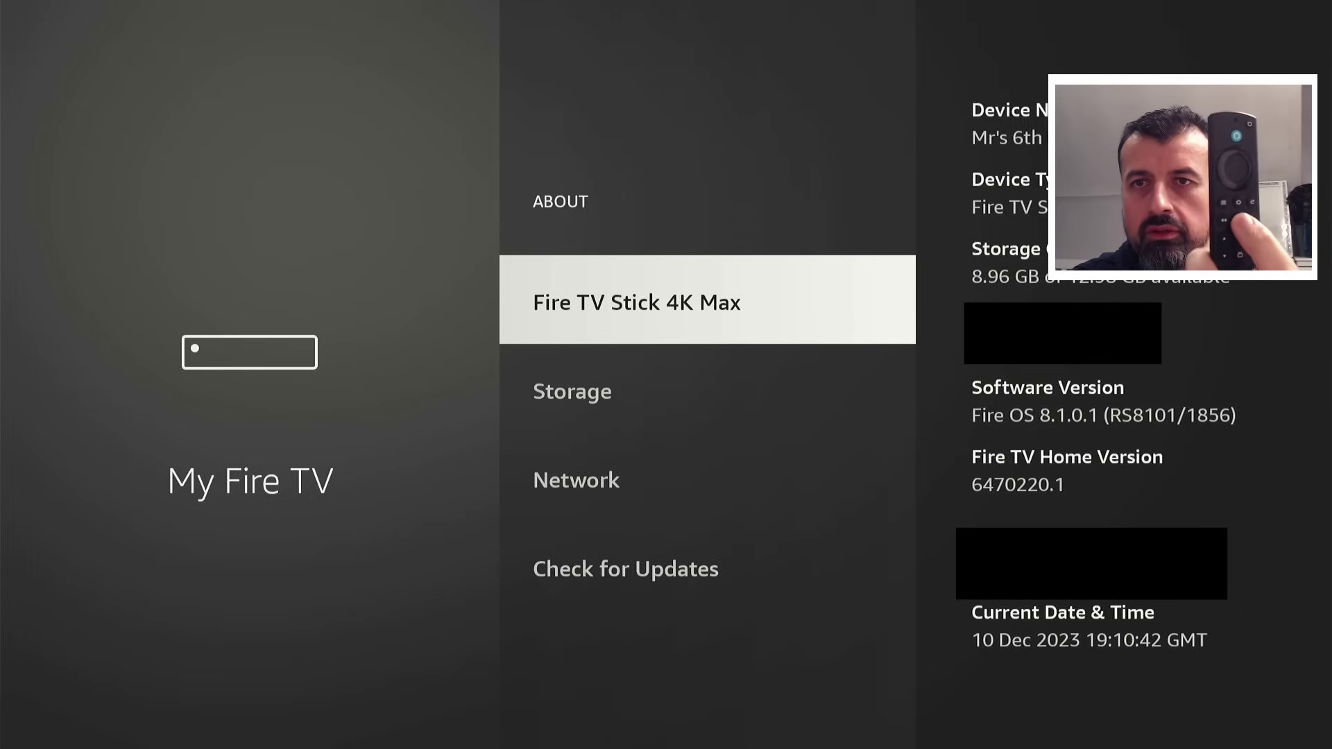
key(space)
key(space)
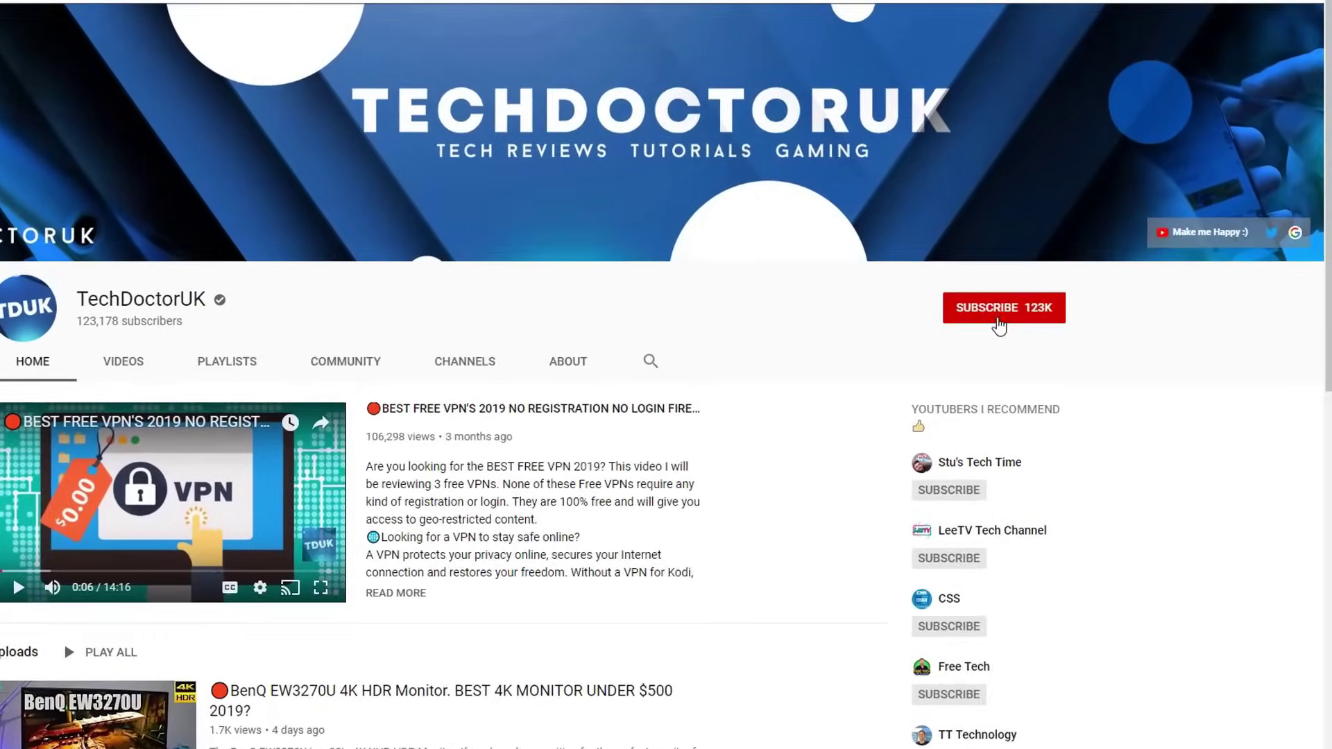
Subscribe to the TechDoctorUK YouTube channel and turn on its notifications
click(1056, 283)
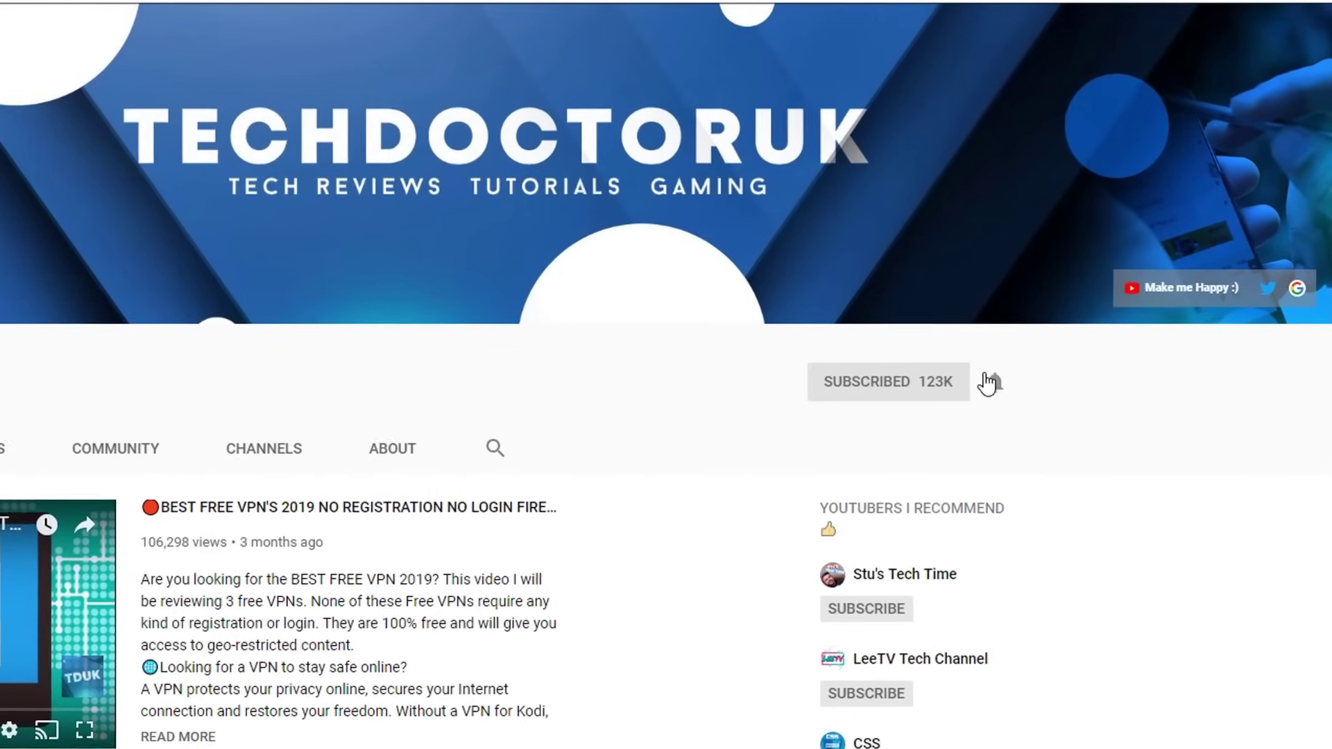
click(978, 406)
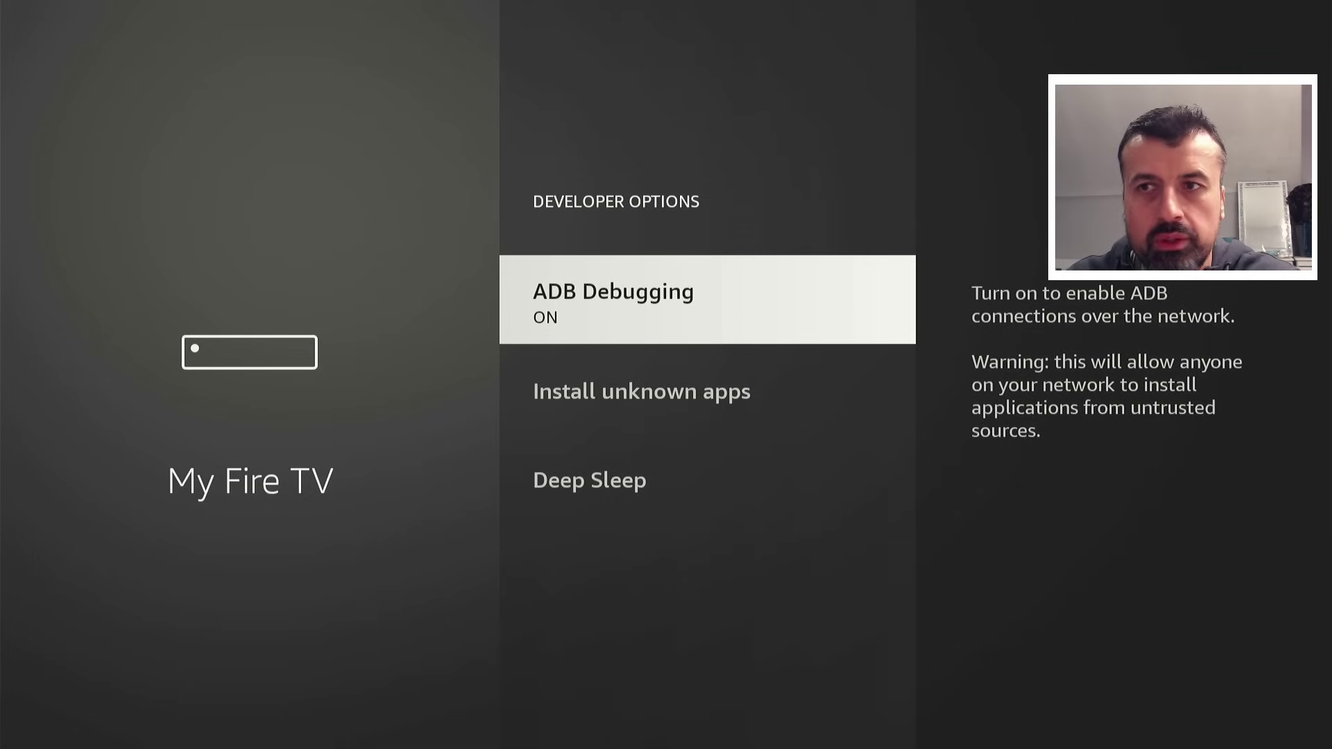
Open the Install unknown apps setting in the Fire TV developer options
key(Down)
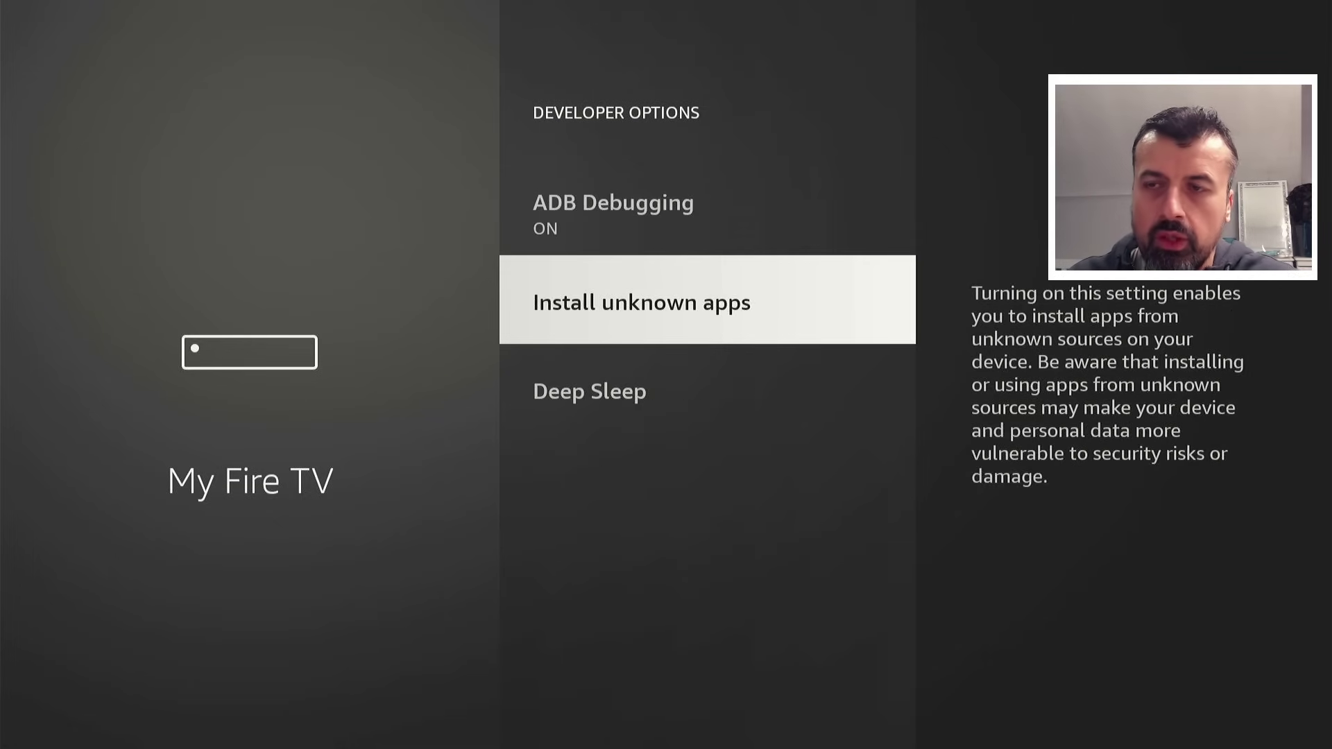
key(Return)
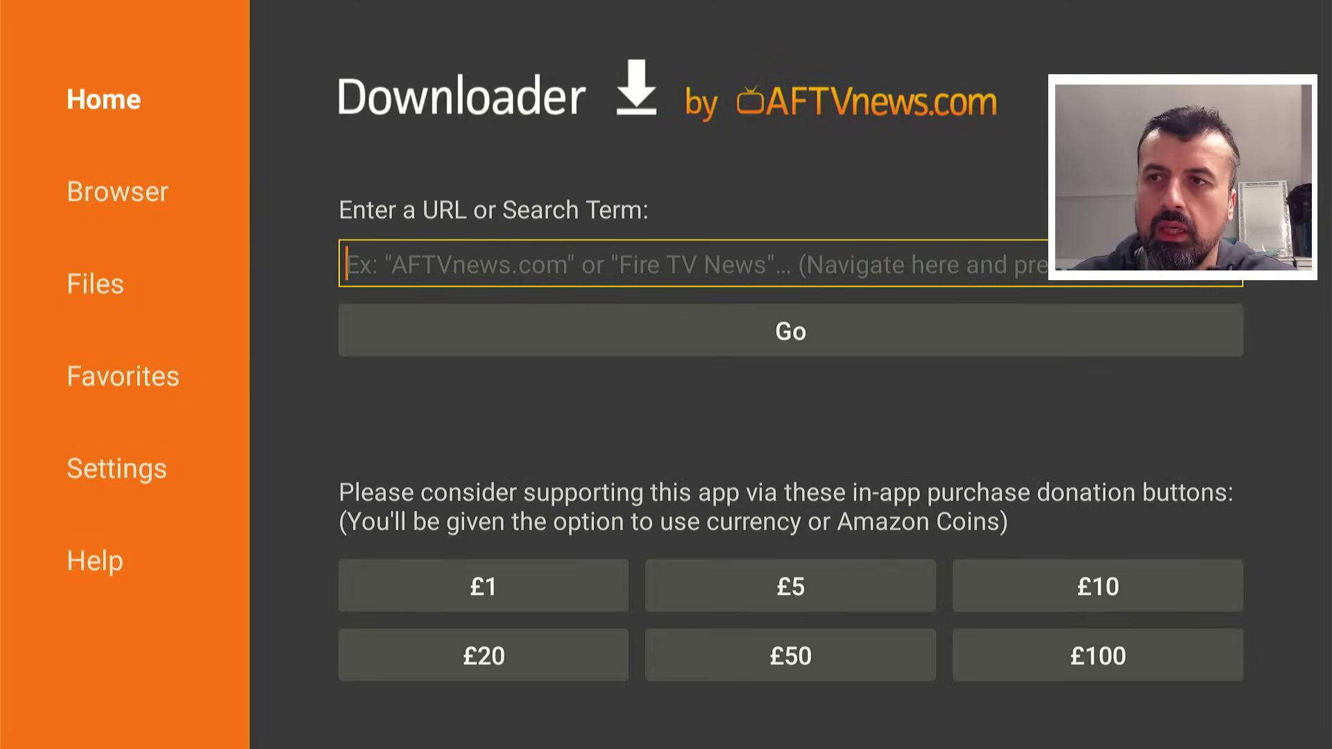
In Downloader, enter the code 53402 as the URL or search term and load the site
key(Return)
key(Up)
key(Right)
key(Right)
key(Right)
key(Right)
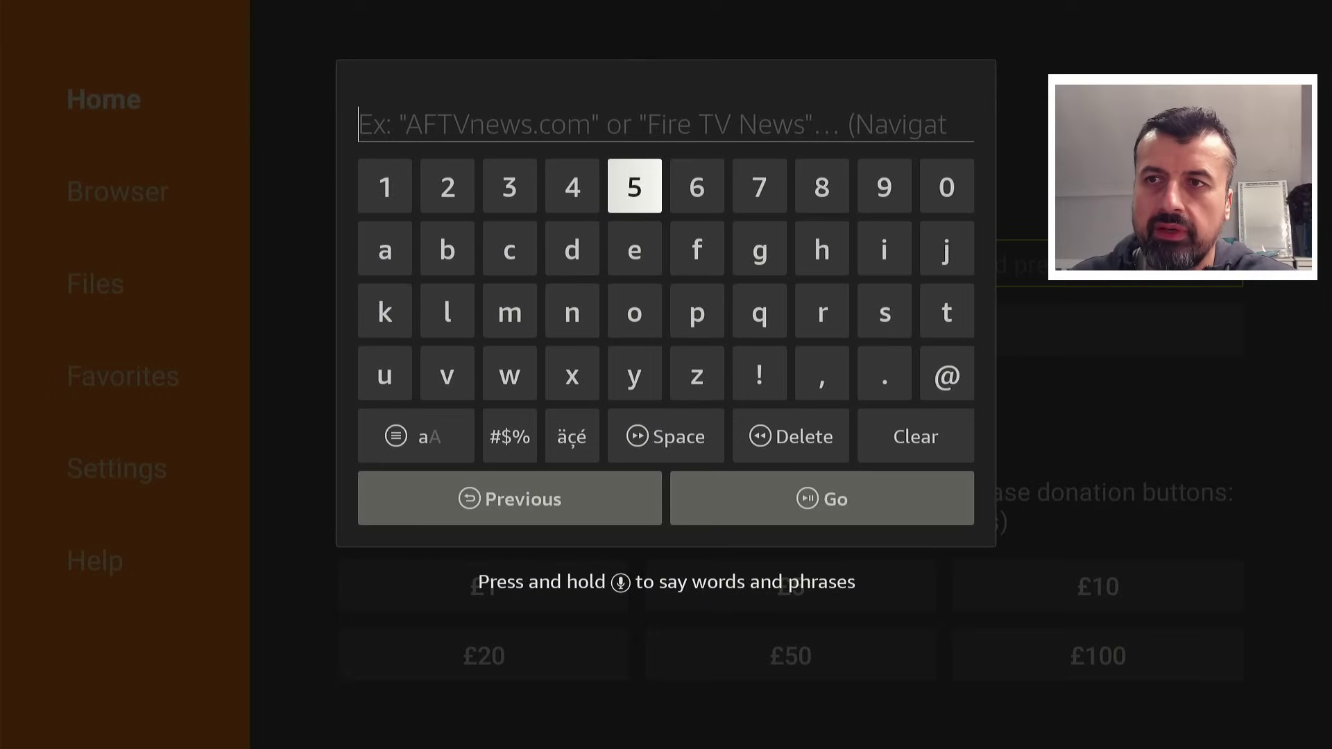
key(Return)
key(Left)
key(Left)
key(Return)
key(Right)
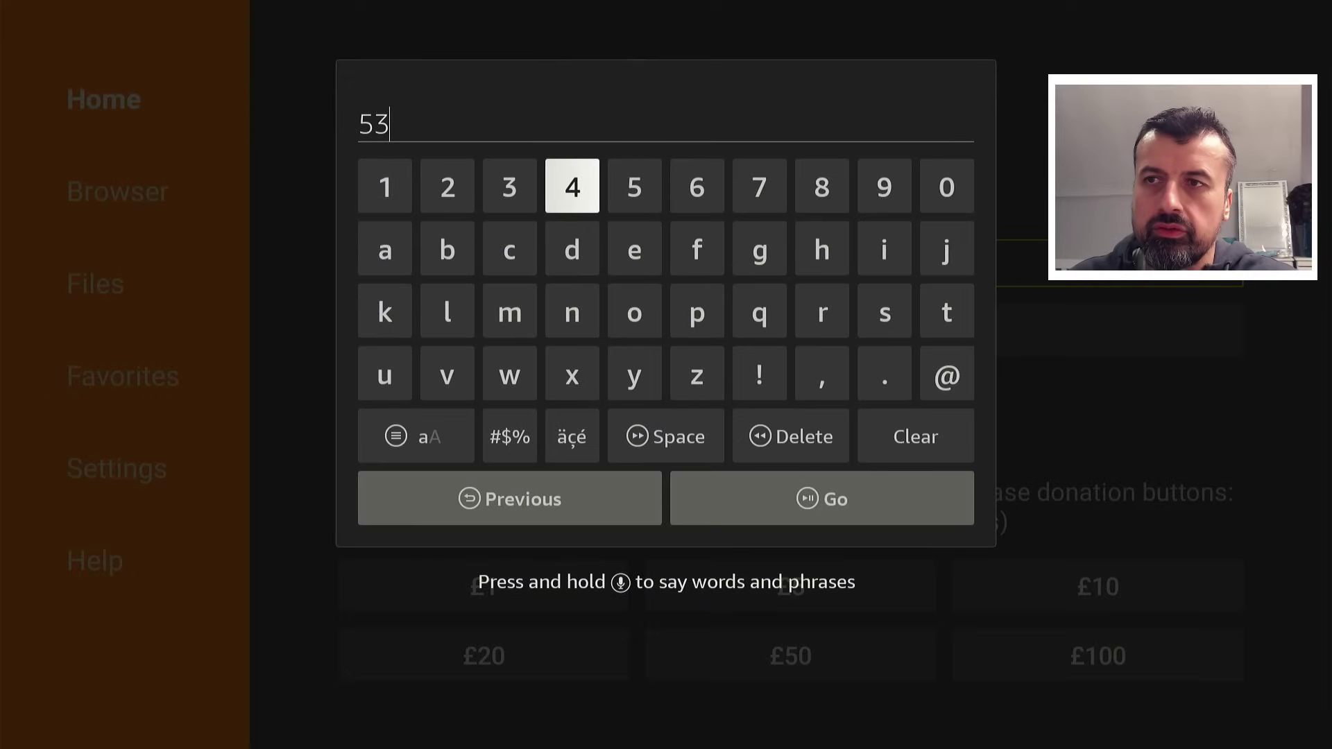
key(Return)
key(Left)
key(Left)
key(Left)
key(Left)
key(Return)
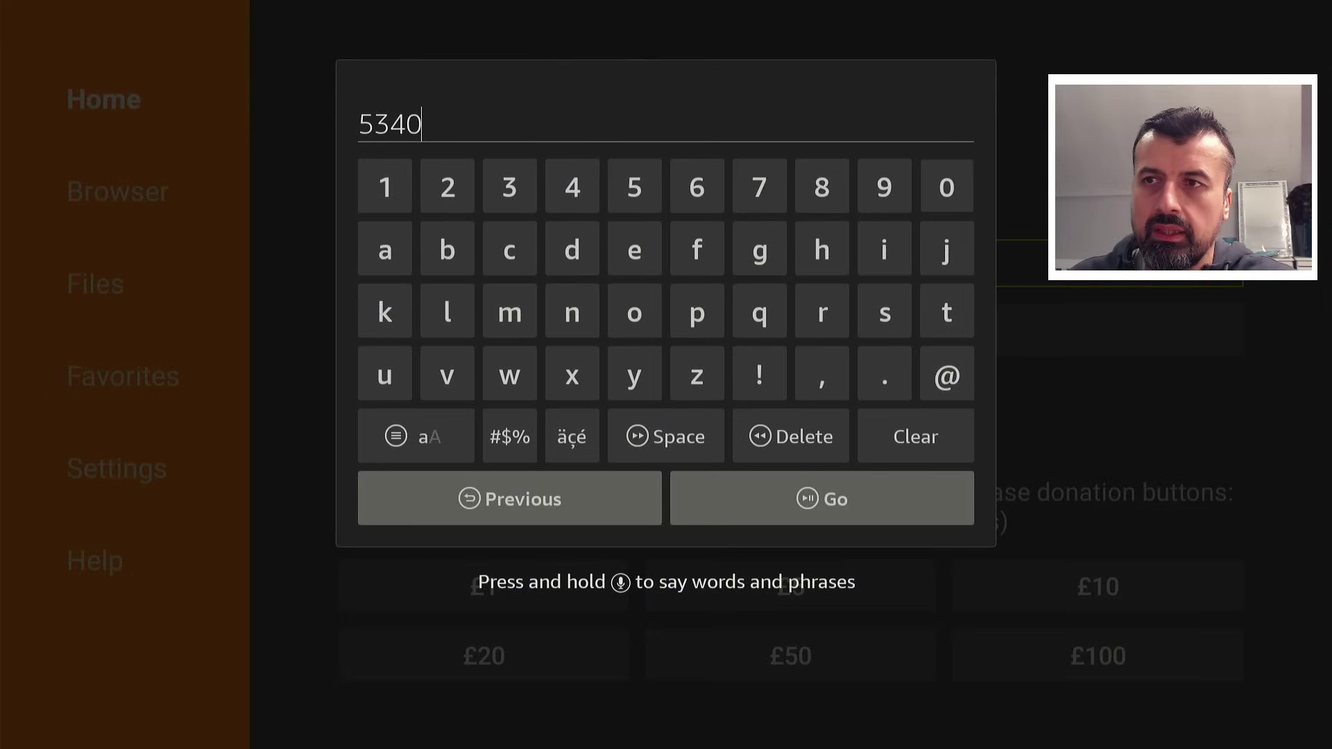
key(Right)
key(Right)
key(Return)
key(Down)
key(Down)
key(Down)
key(Down)
key(Down)
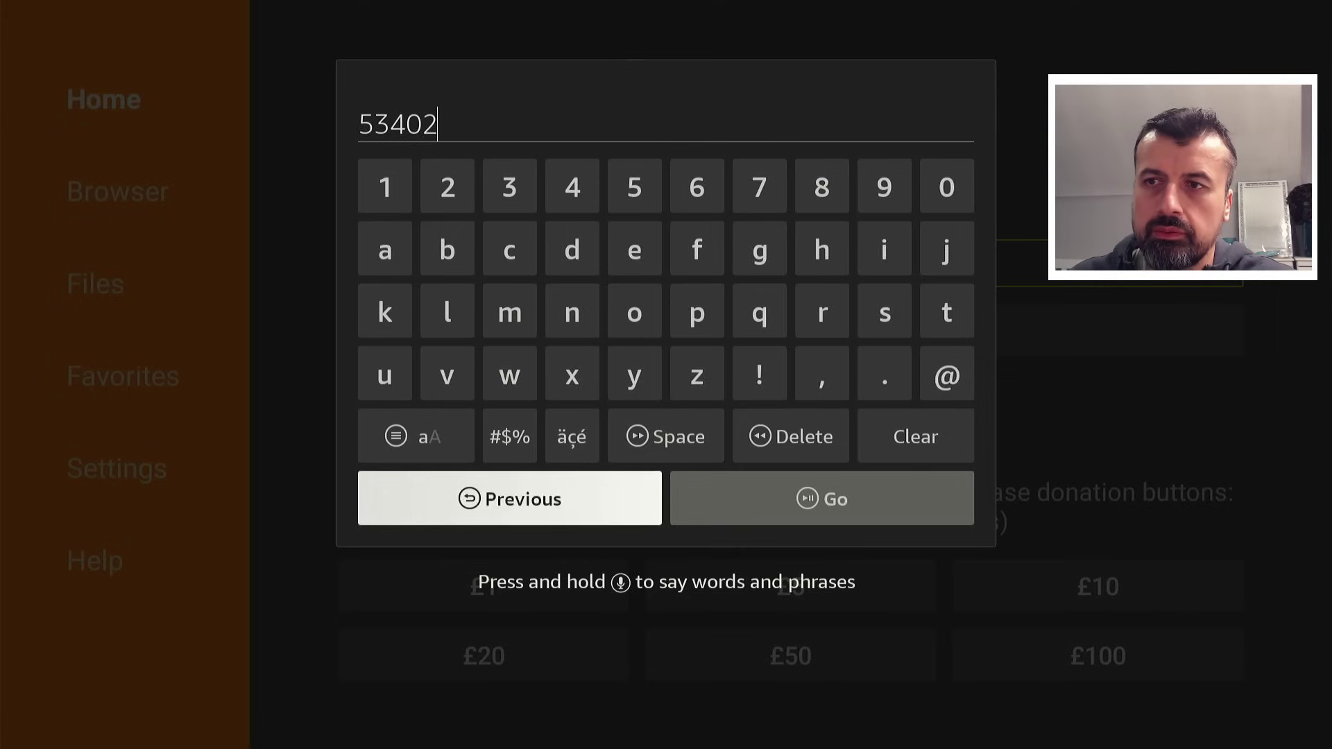
key(Right)
key(Return)
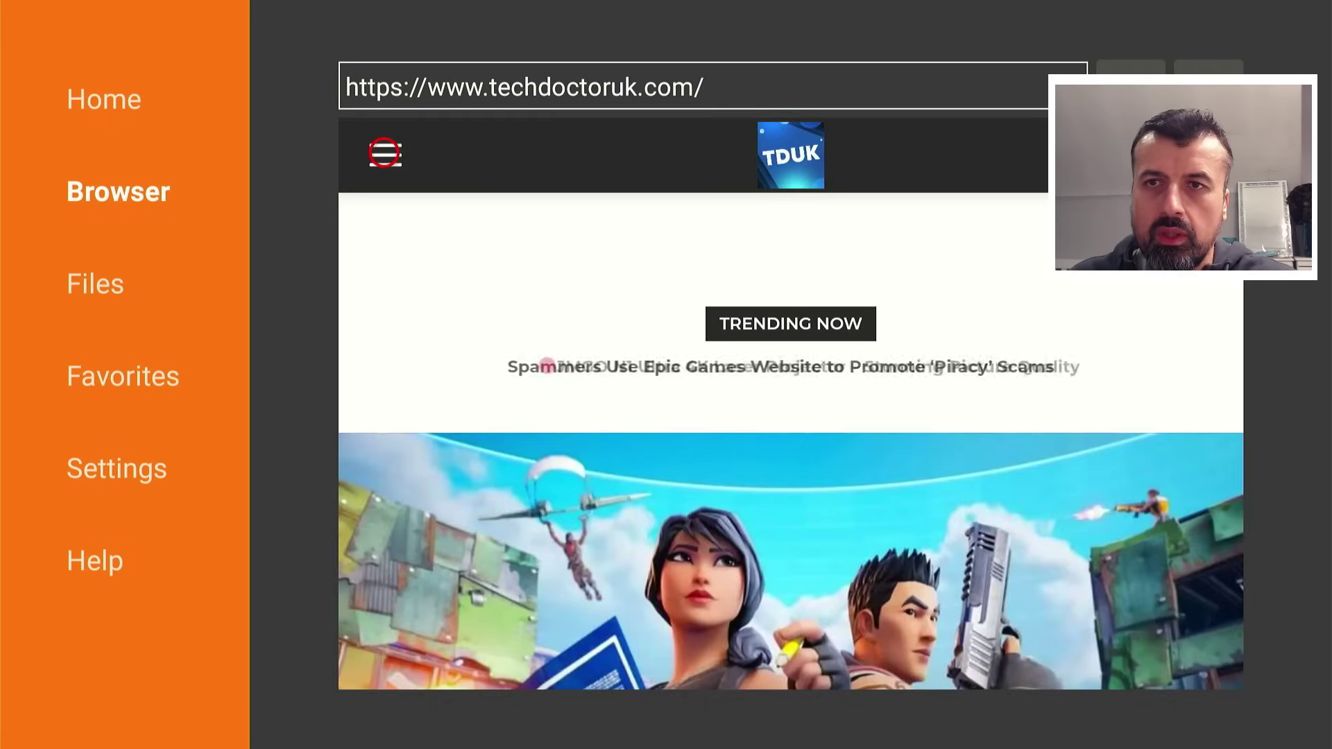
Open the site's Mouse Toggle FireOS8 Devices page and go through its setup instructions to the Software Needed section
click(386, 152)
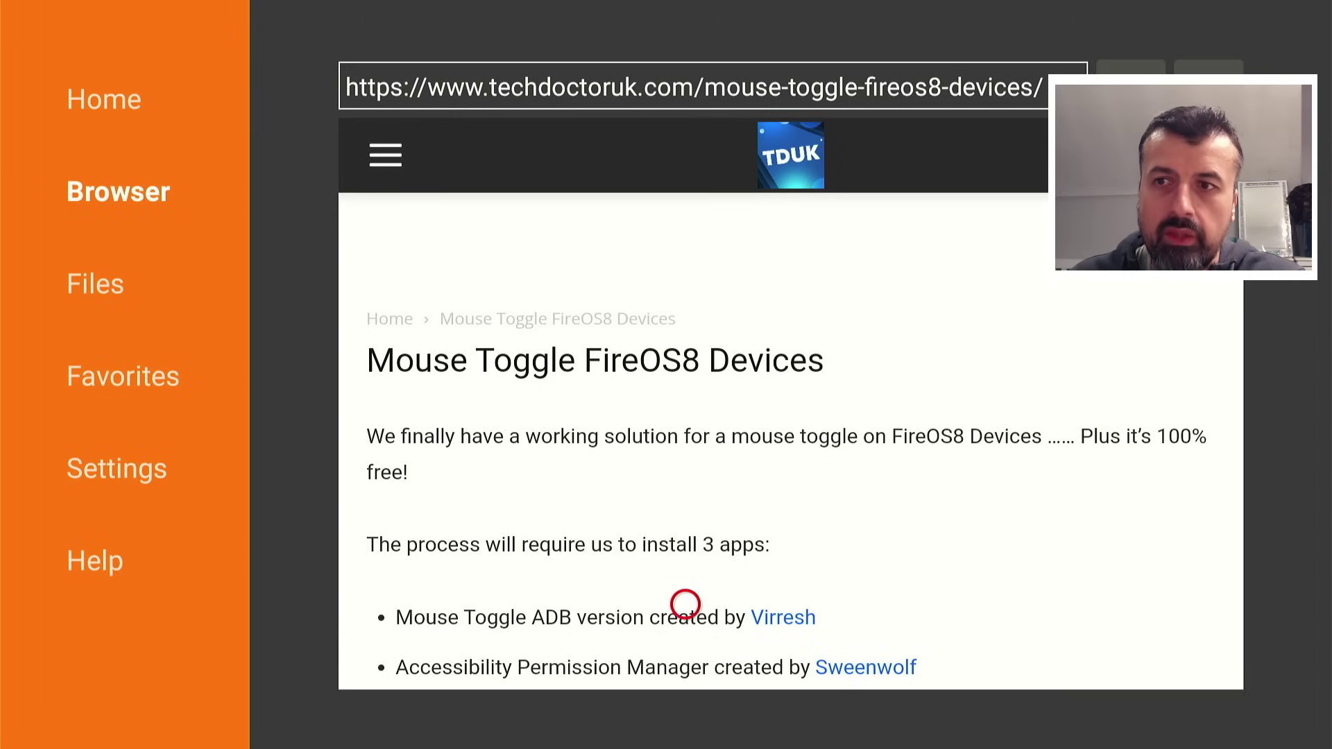
scroll(685, 661, down, 3)
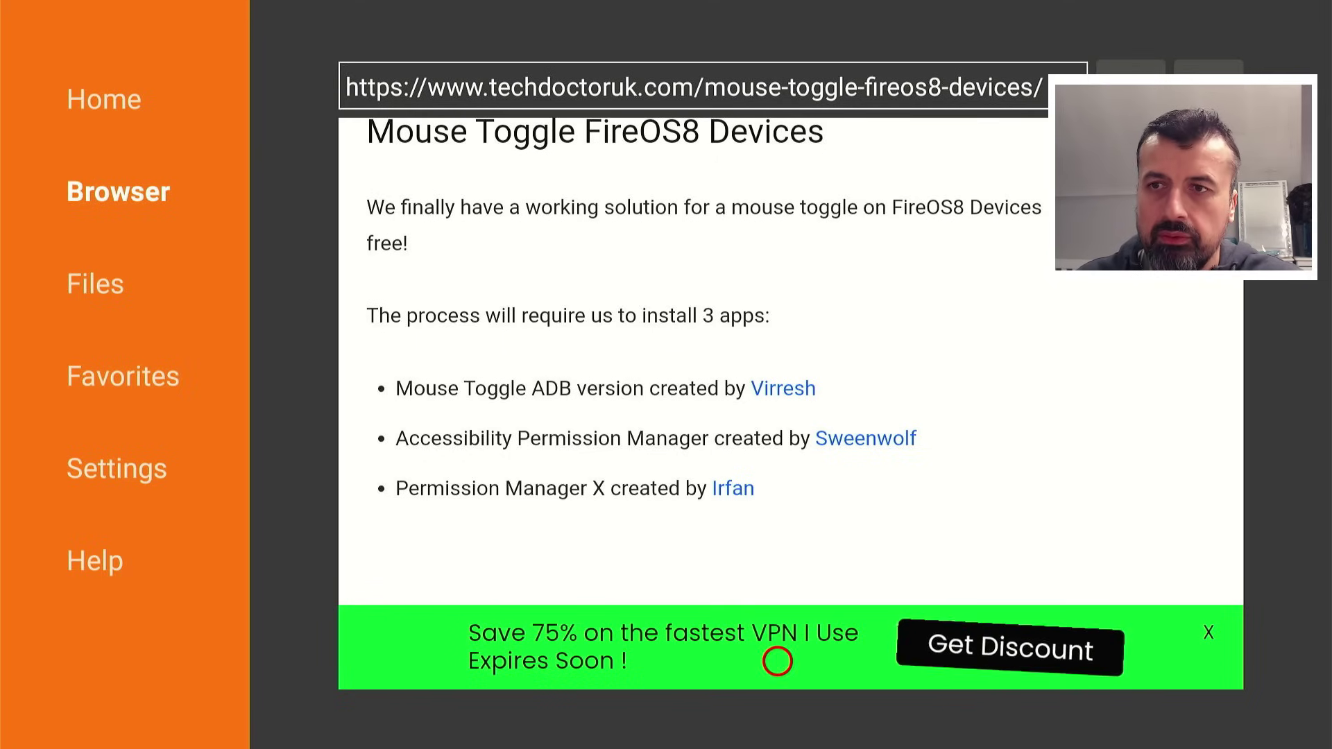
scroll(777, 662, down, 10)
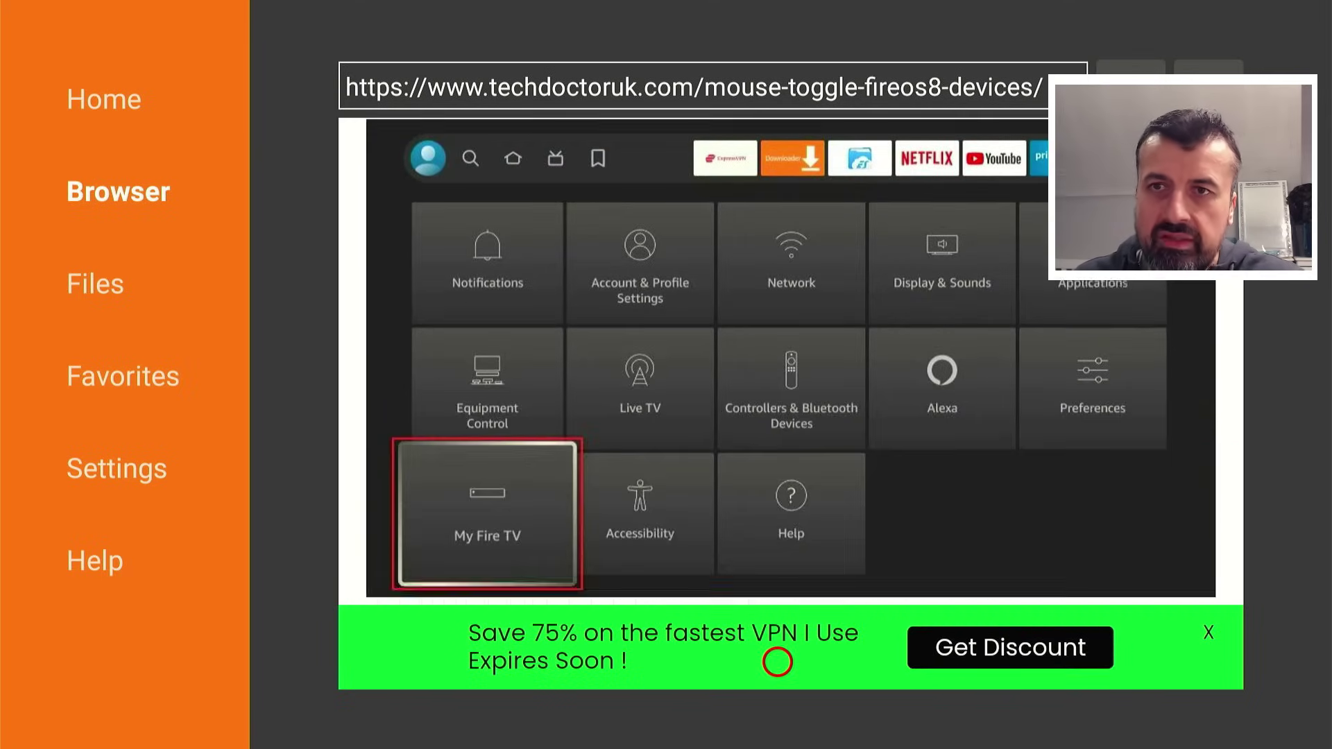
scroll(777, 661, down, 10)
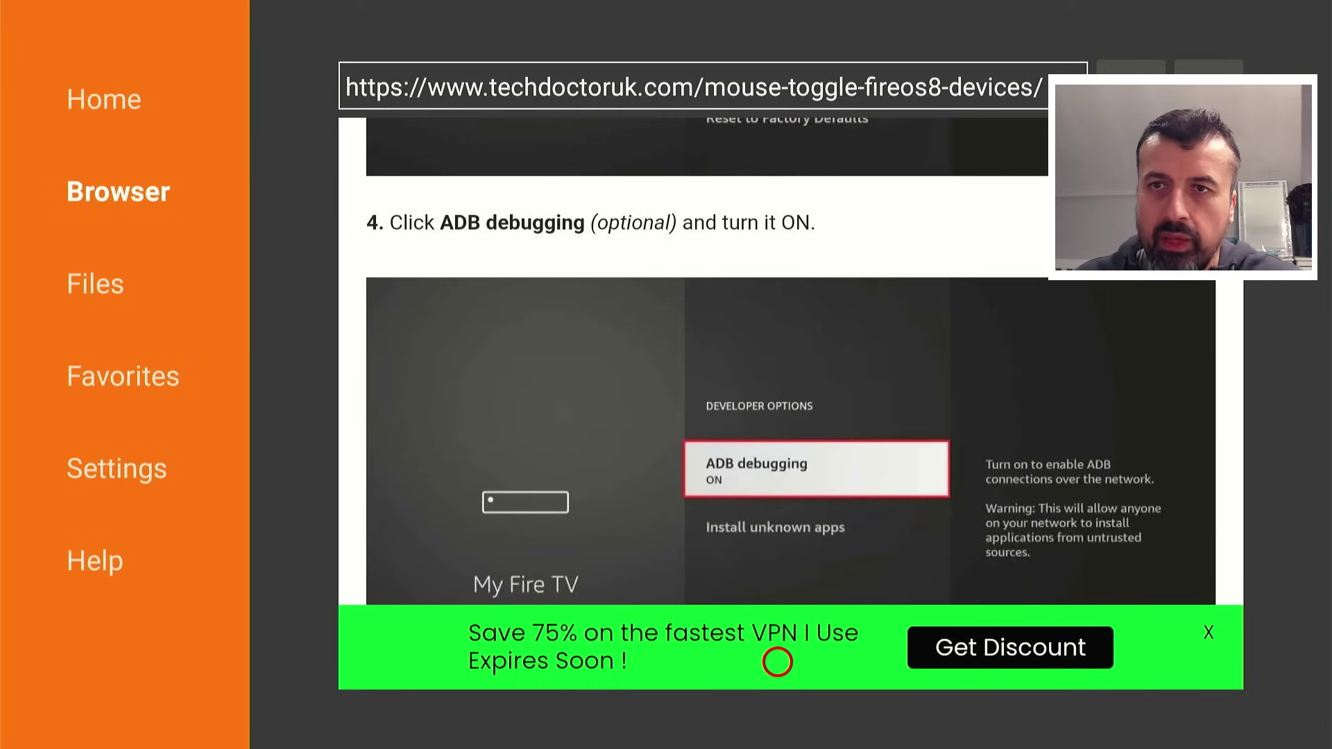
scroll(777, 661, down, 5)
scroll(777, 661, down, 10)
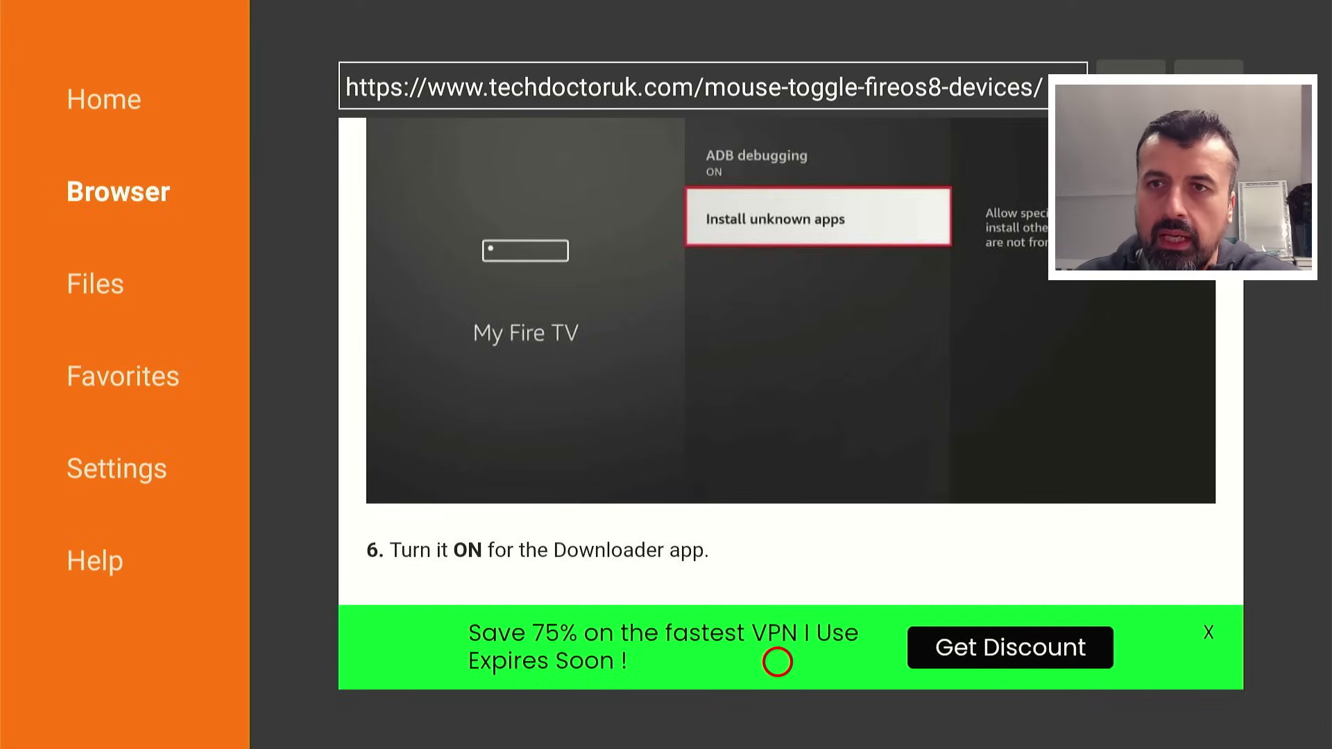
scroll(777, 661, down, 10)
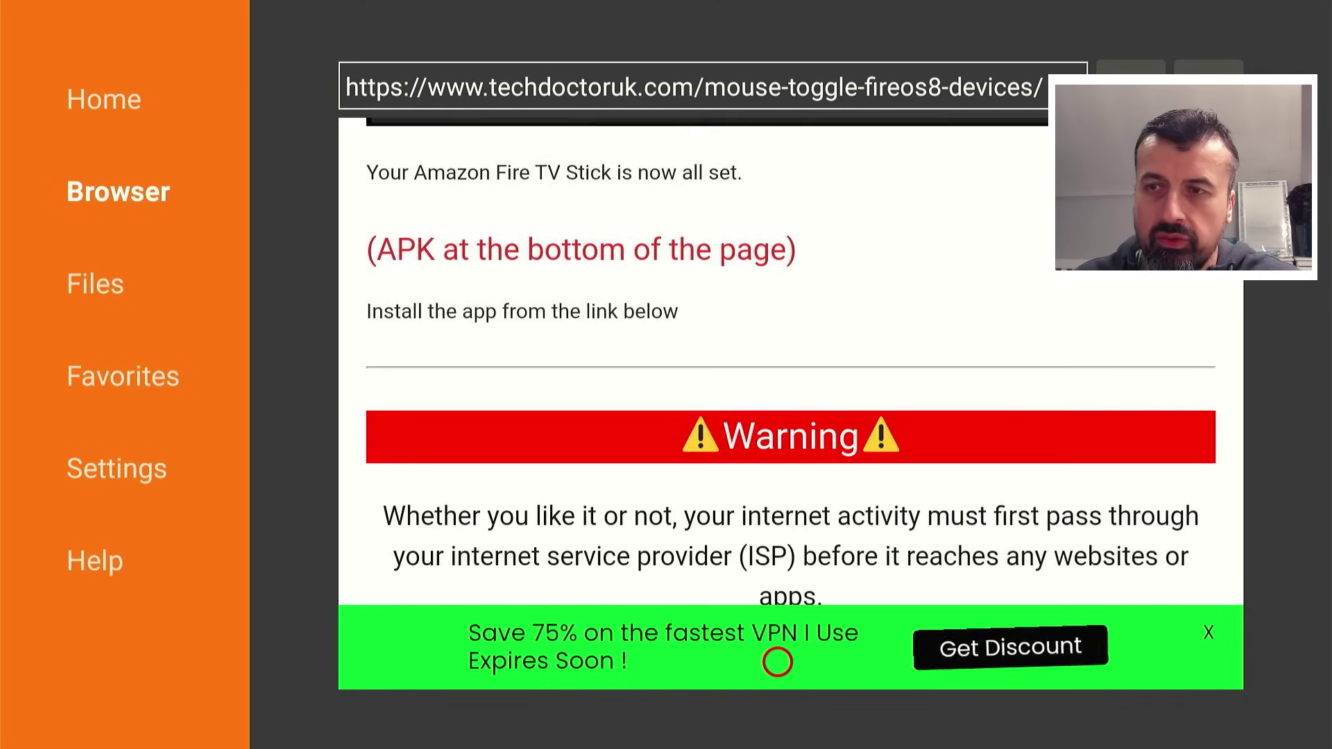
scroll(778, 661, down, 8)
scroll(777, 661, down, 5)
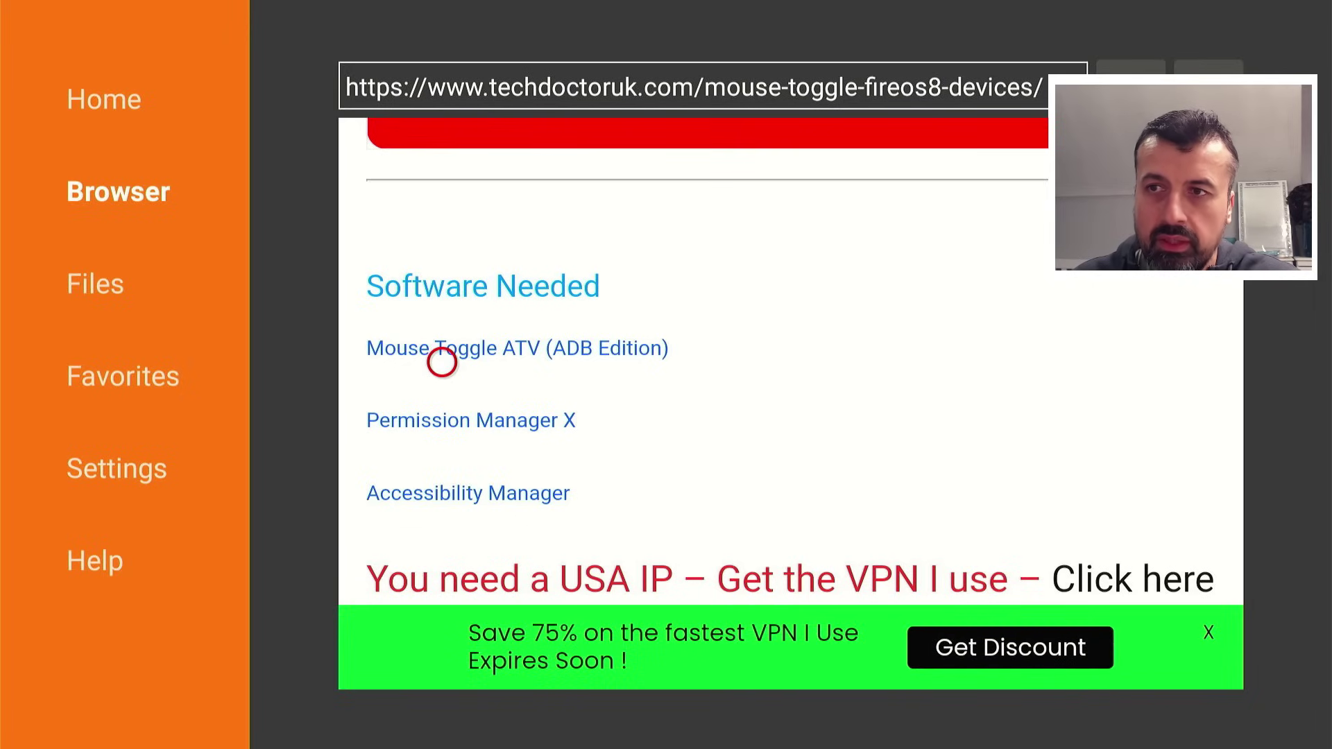
View the download page for Mouse Toggle ATV (ADB Edition) and return to the list of needed software
click(442, 361)
scroll(441, 662, down, 3)
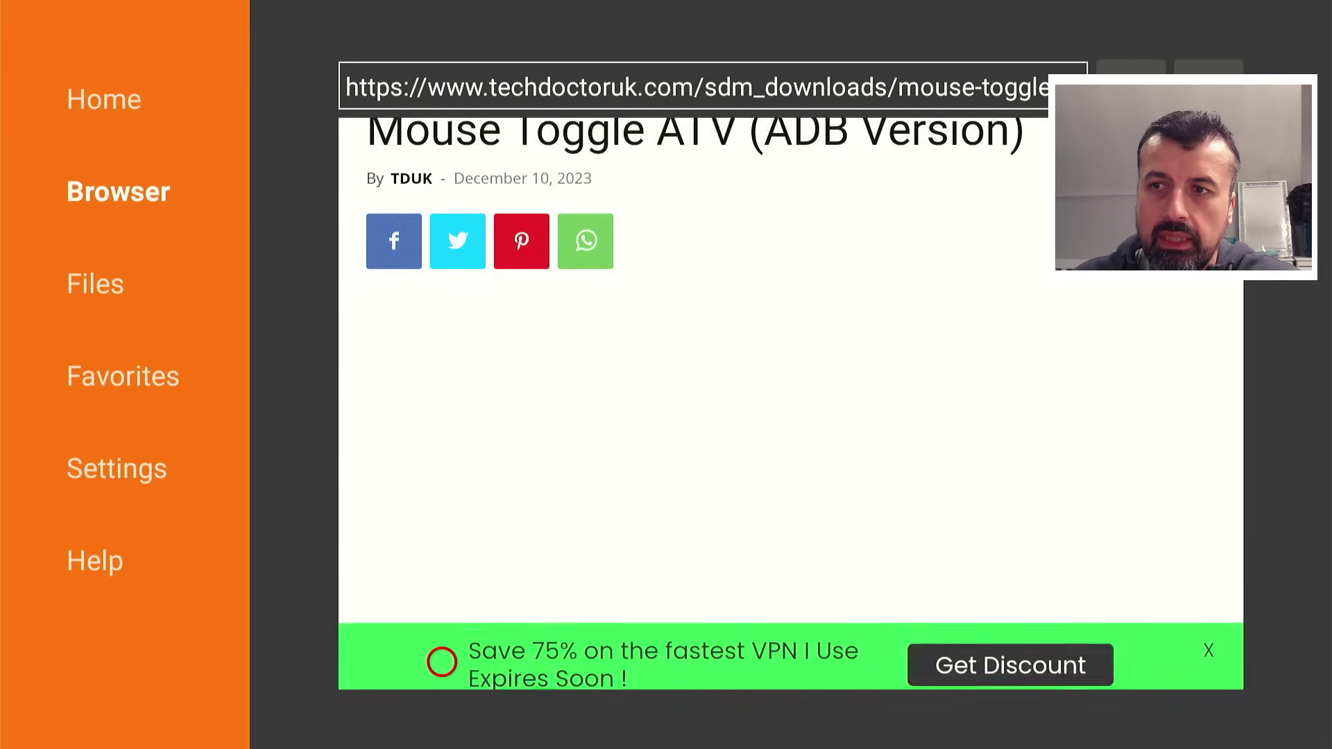
scroll(441, 662, down, 3)
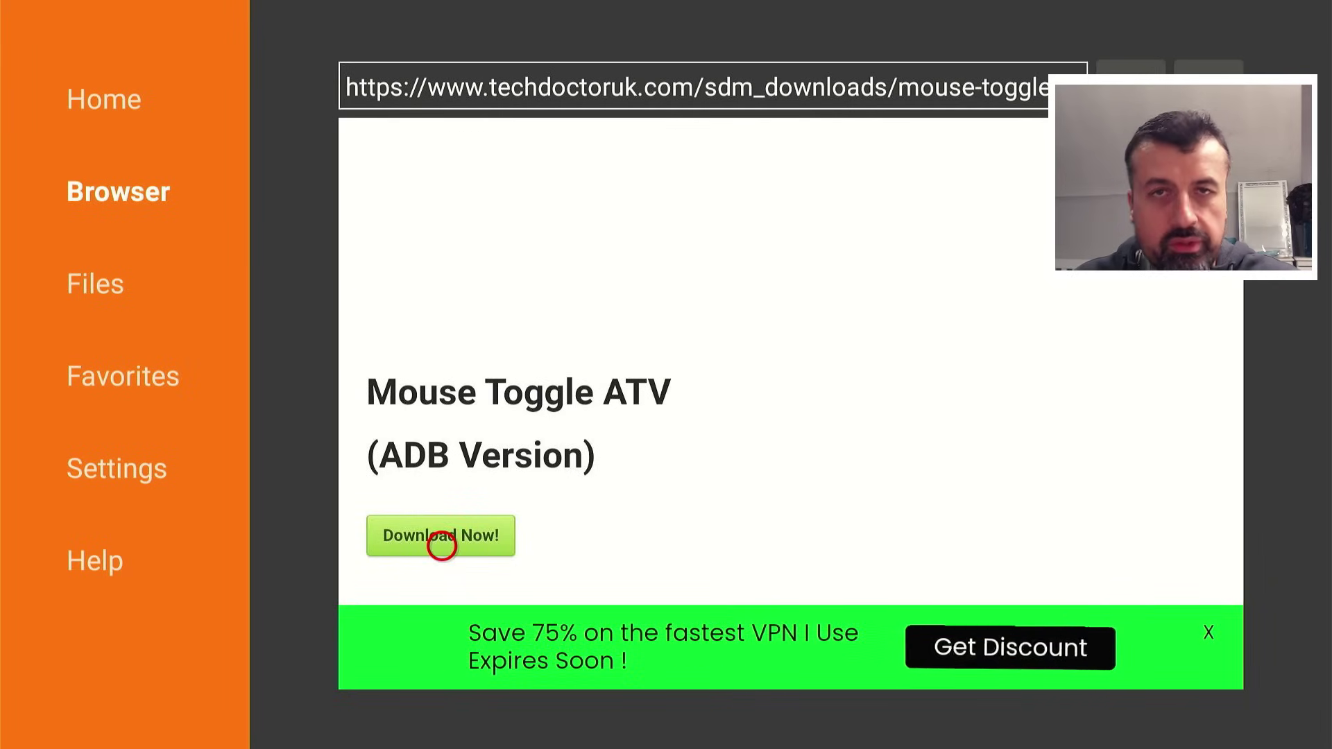
key(Escape)
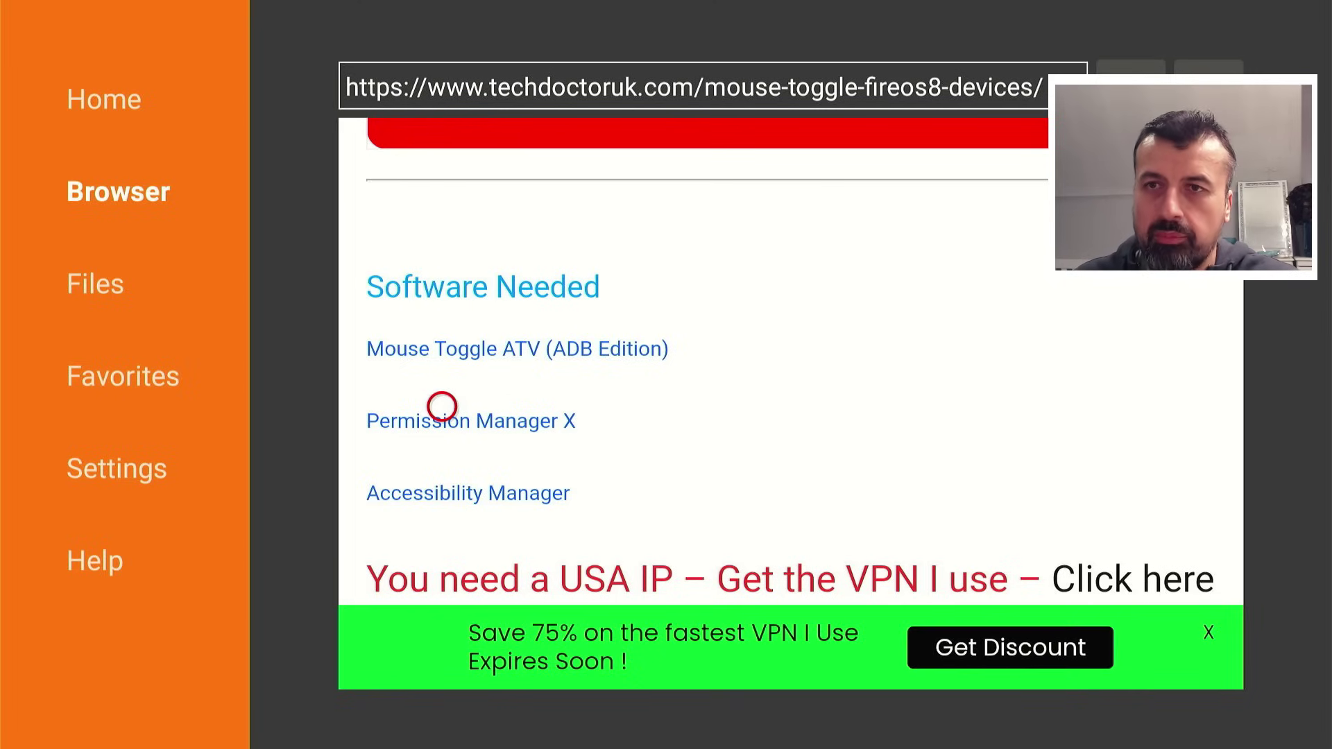
Switch to the Fire TV home screen and open the full Your Apps & Channels list
key(Home)
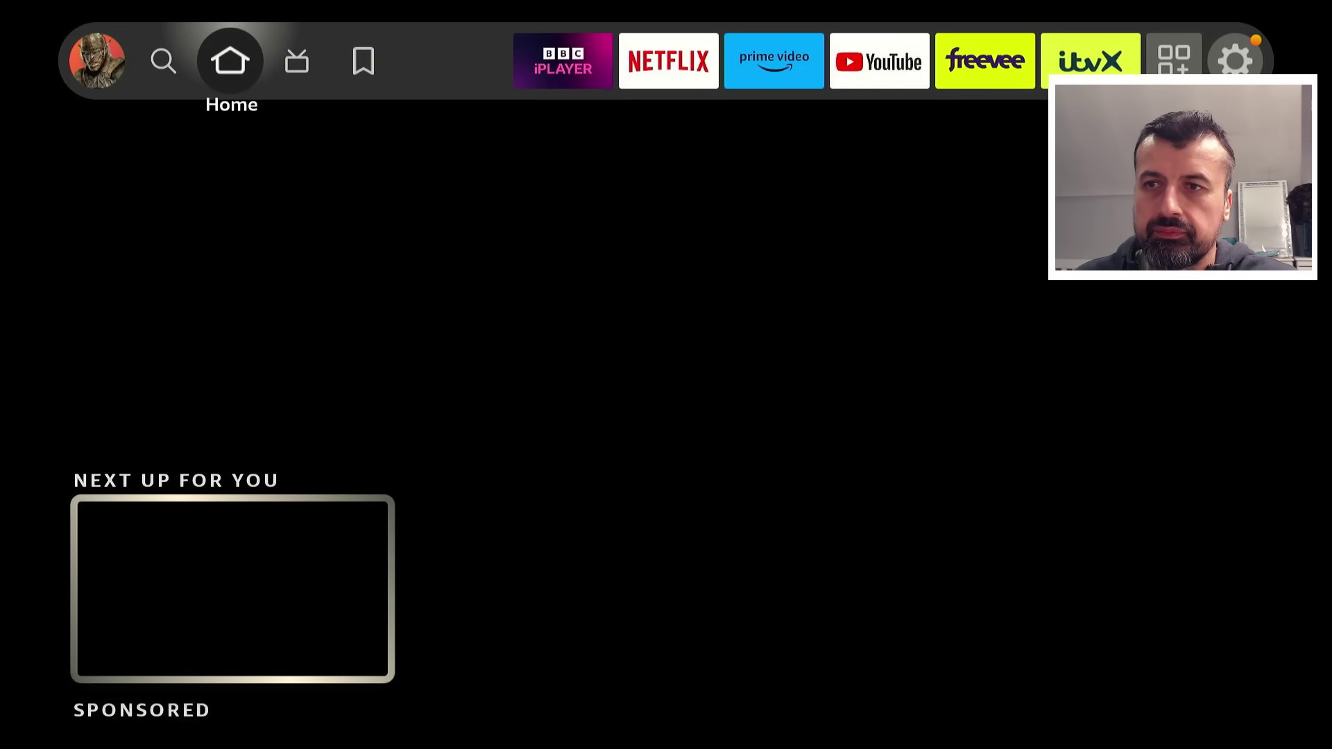
key(Left)
key(Left)
key(Left)
key(Left)
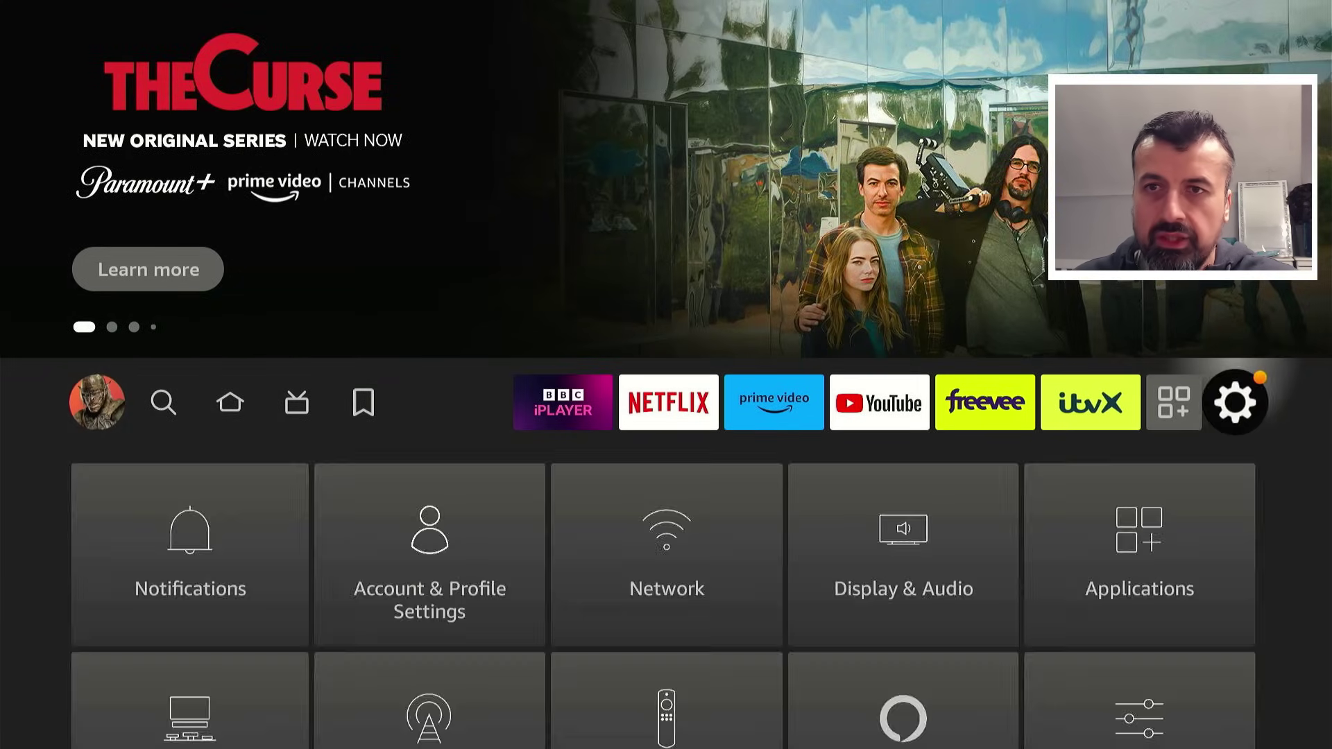
key(Return)
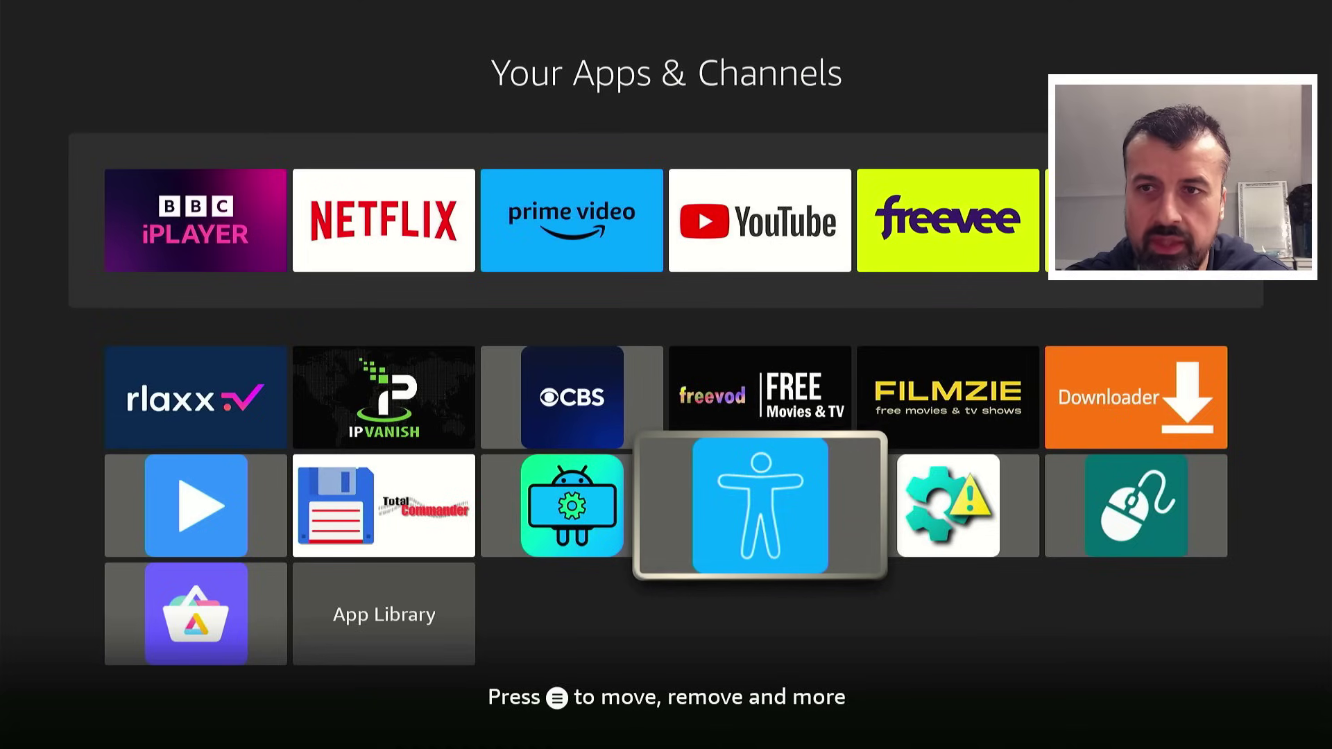
Open the Mouse Toggle app to check its permission and service status, and return to the apps list
click(948, 506)
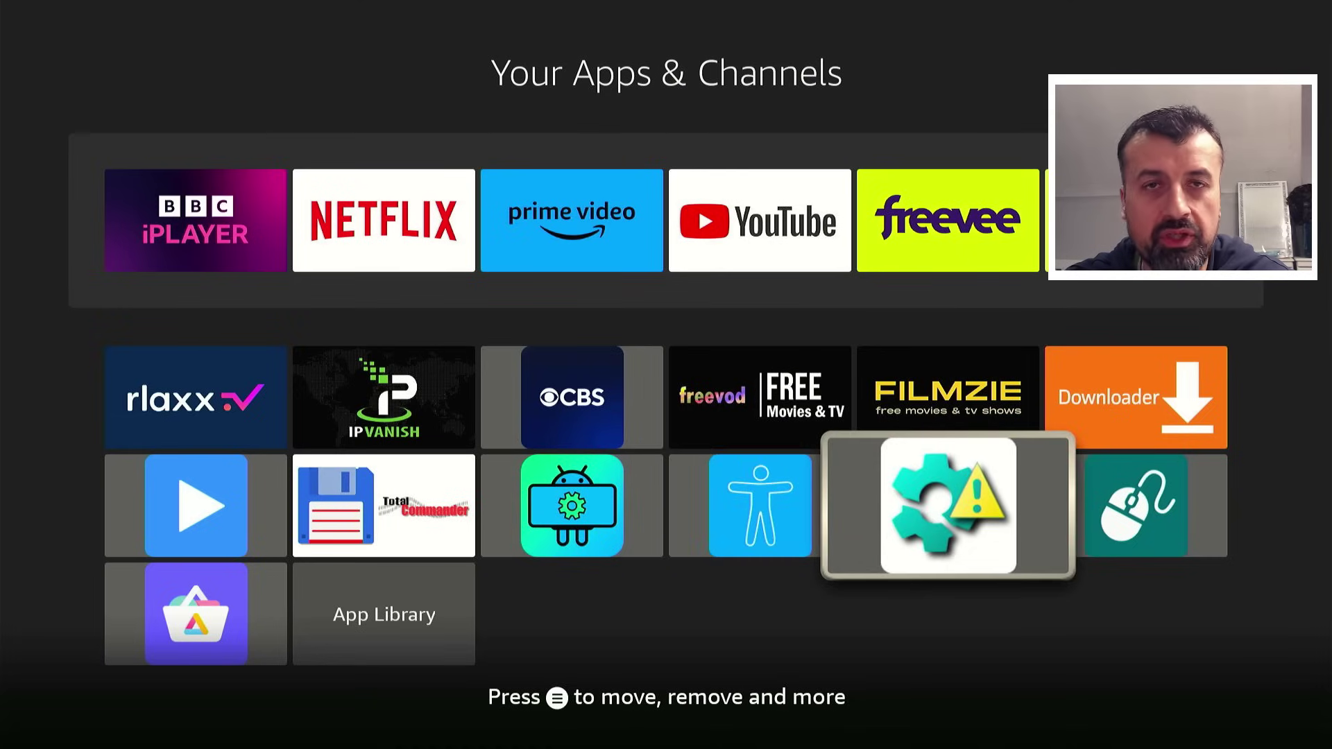
click(1136, 506)
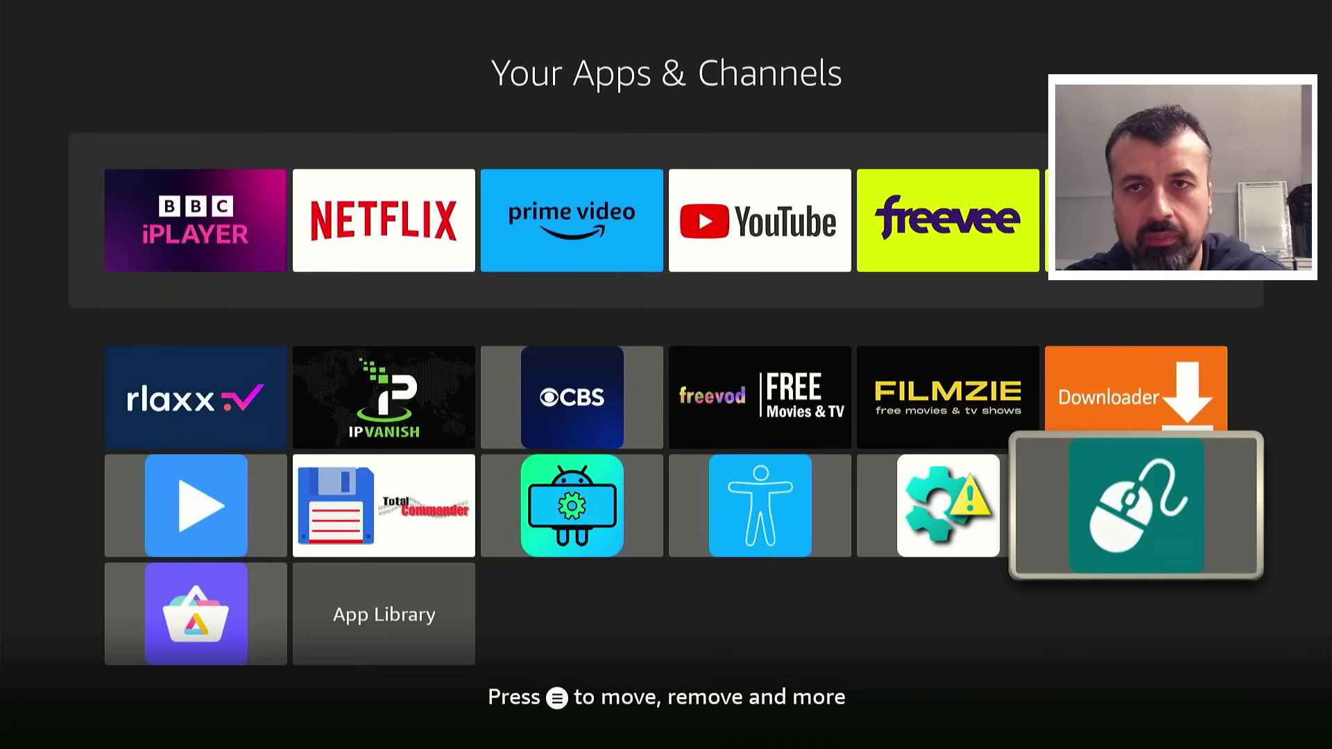
key(Return)
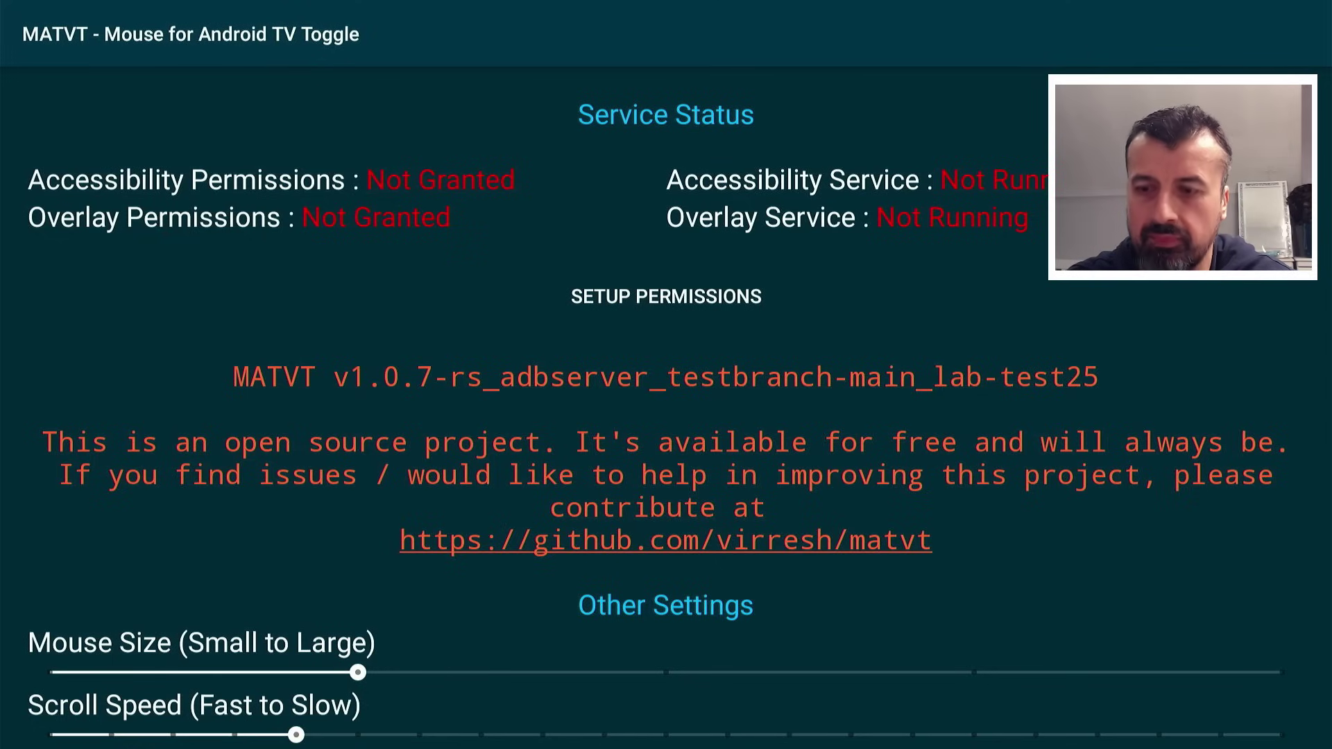
key(Escape)
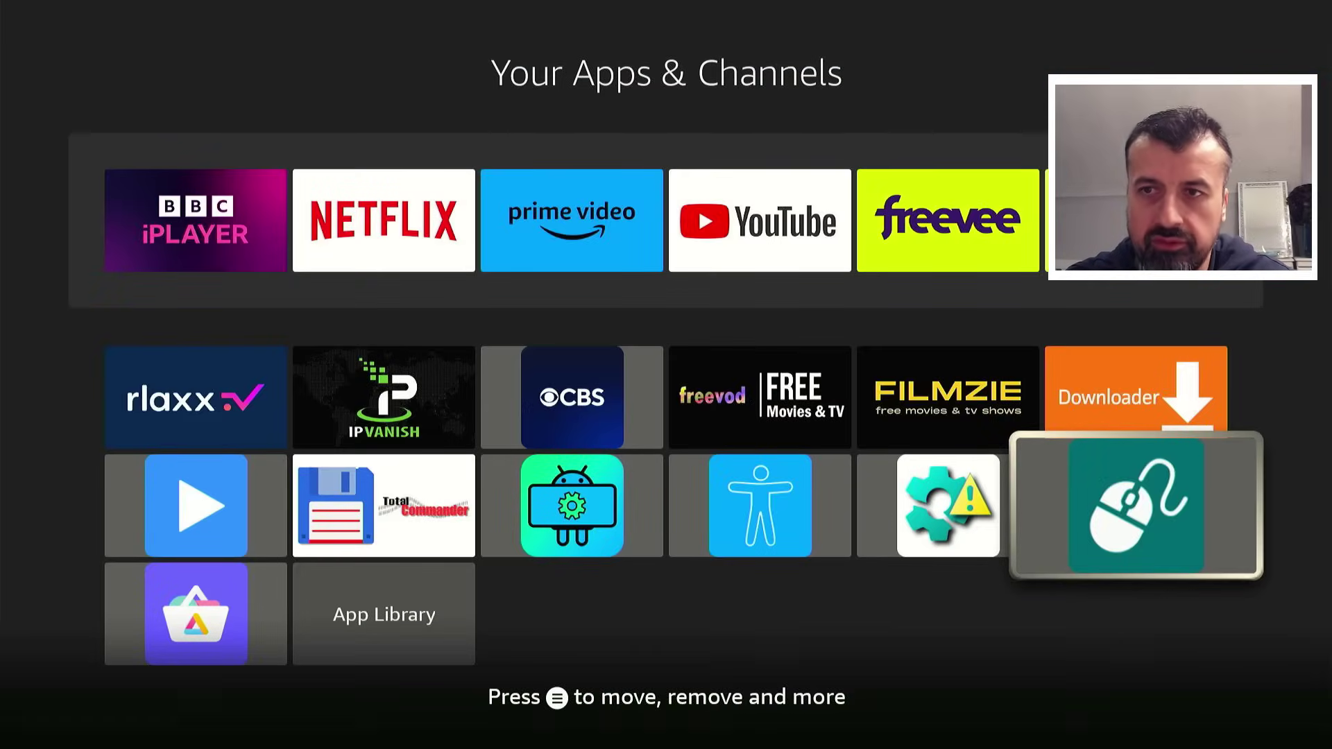
Open the Accessibility Manager app and switch its Accessibility Service off and back on
key(Left)
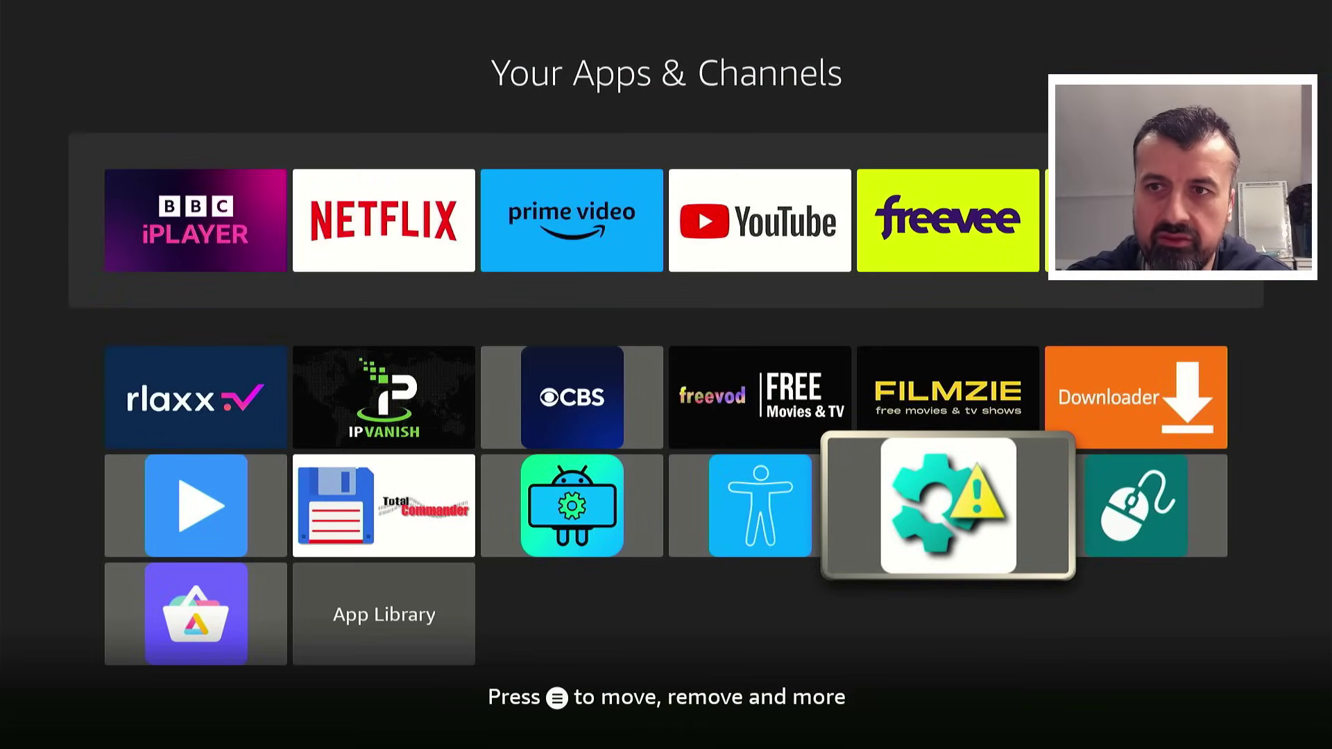
key(Left)
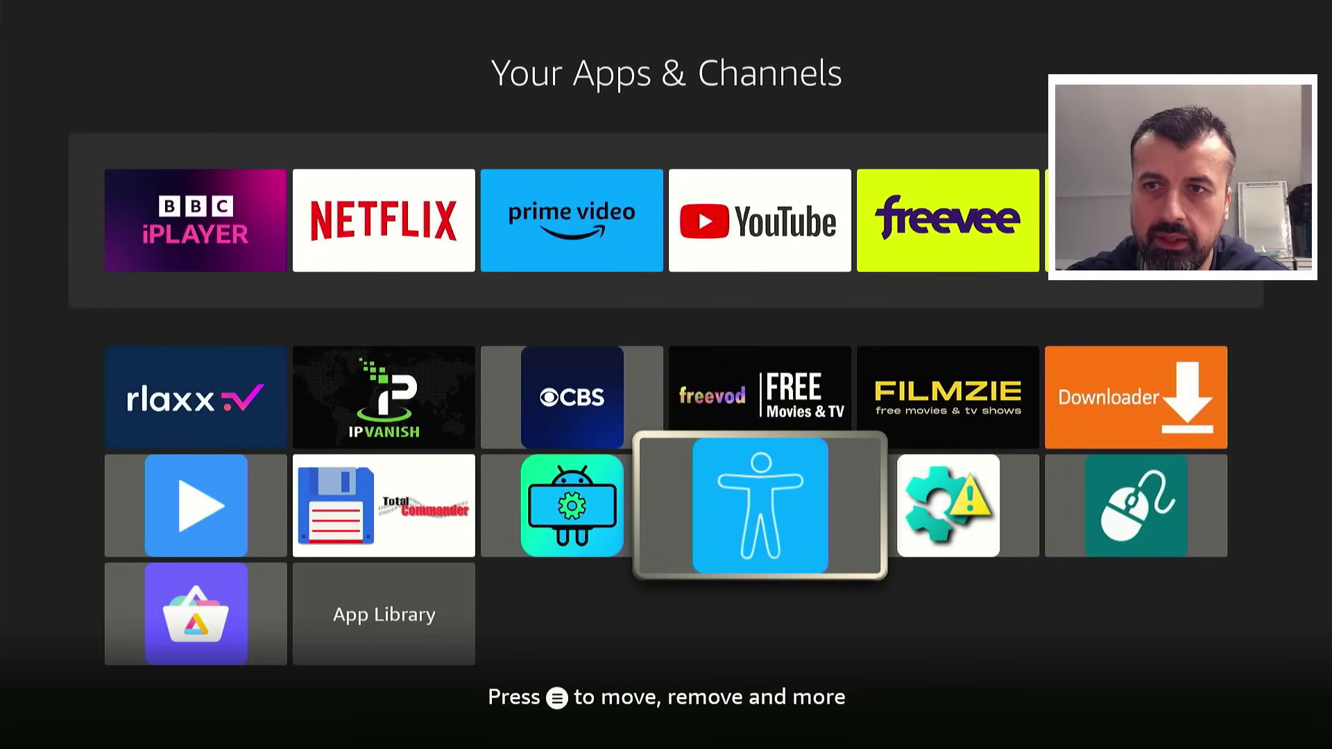
key(Return)
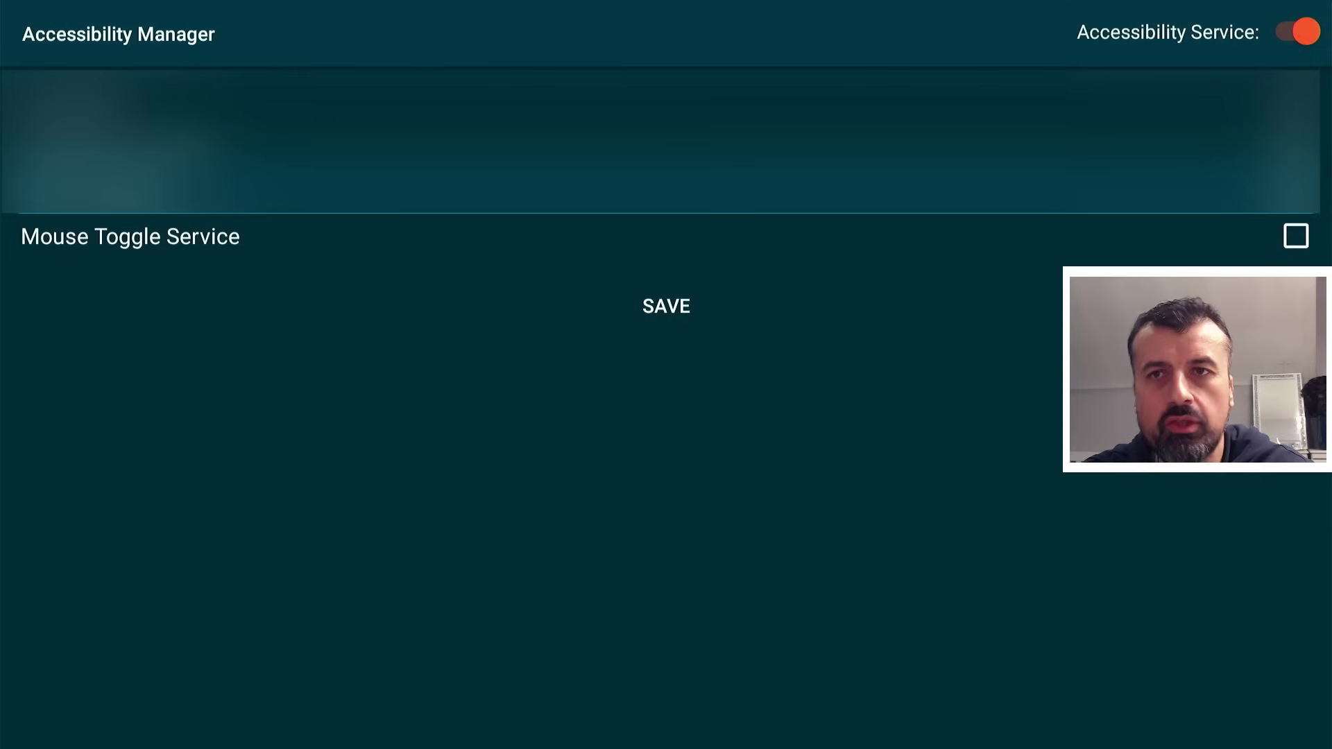
key(Return)
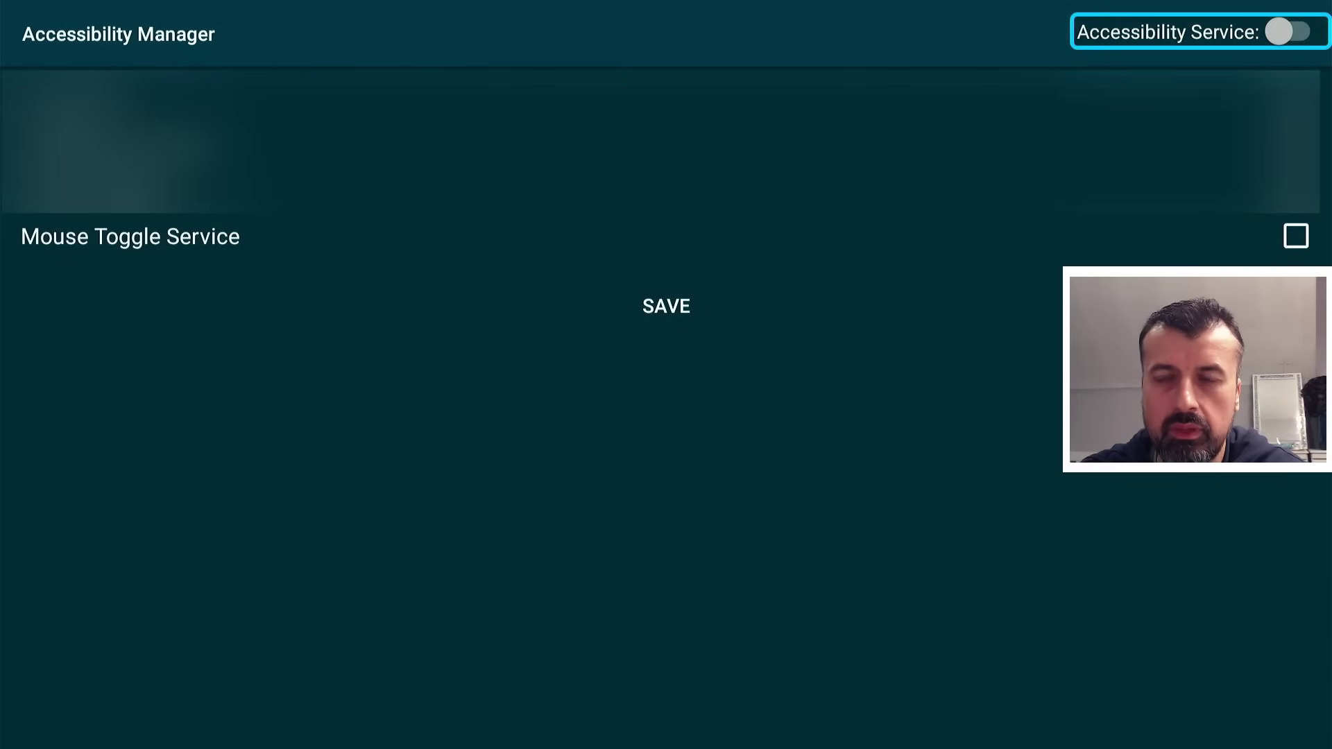
key(Return)
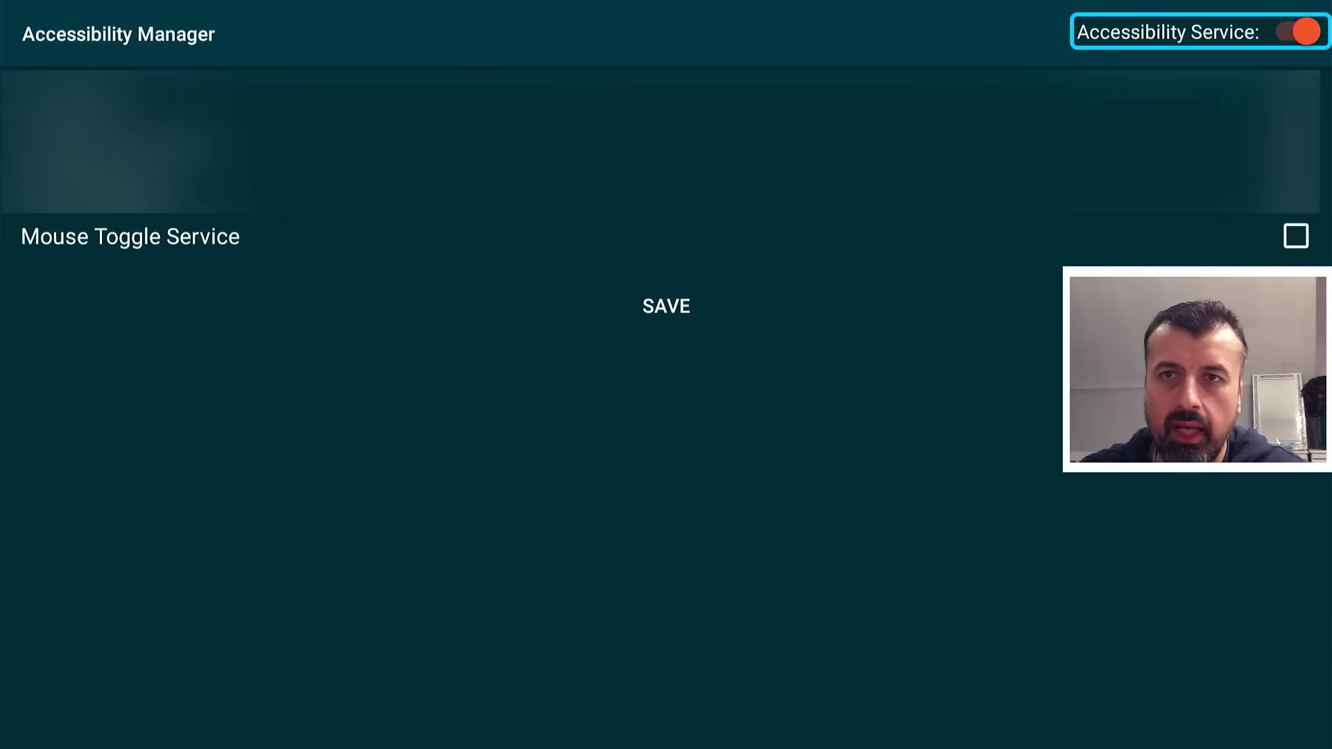
Enable the Mouse Toggle Service in Accessibility Manager and save the setting
key(Down)
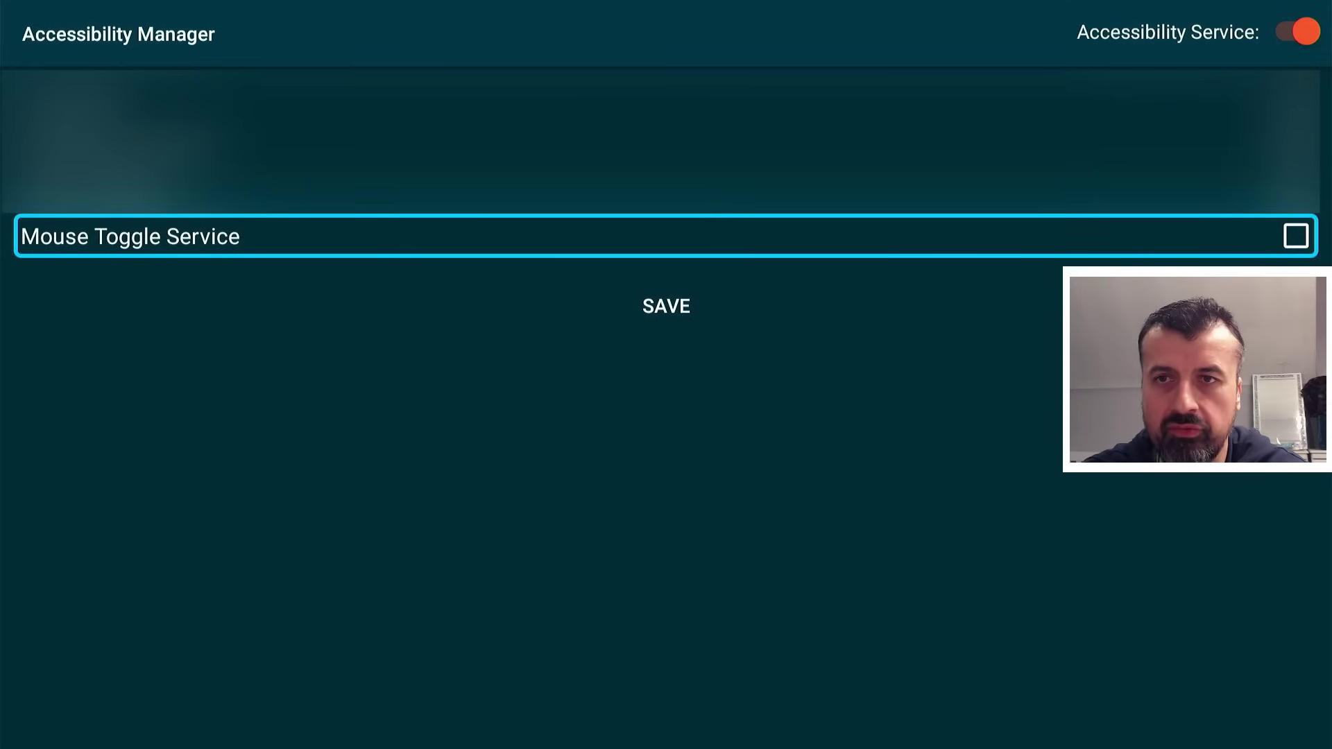
key(Return)
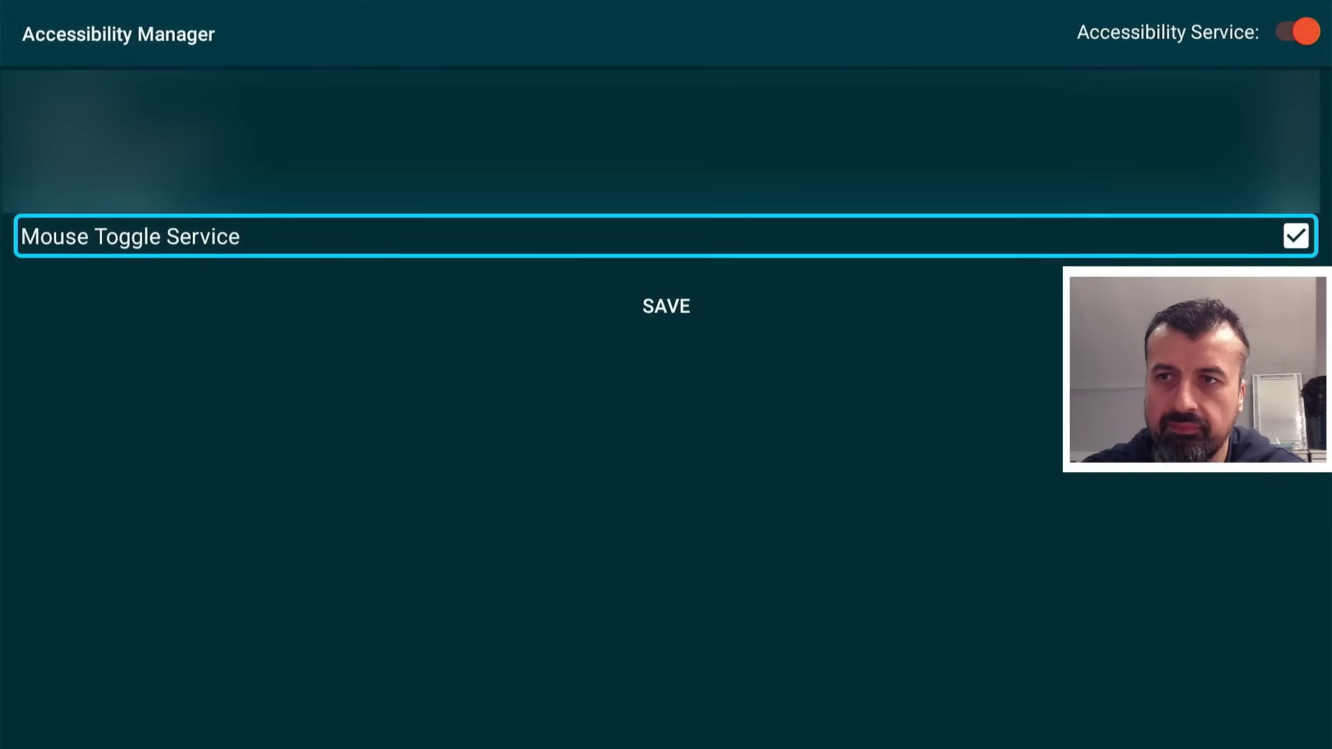
key(Down)
key(Return)
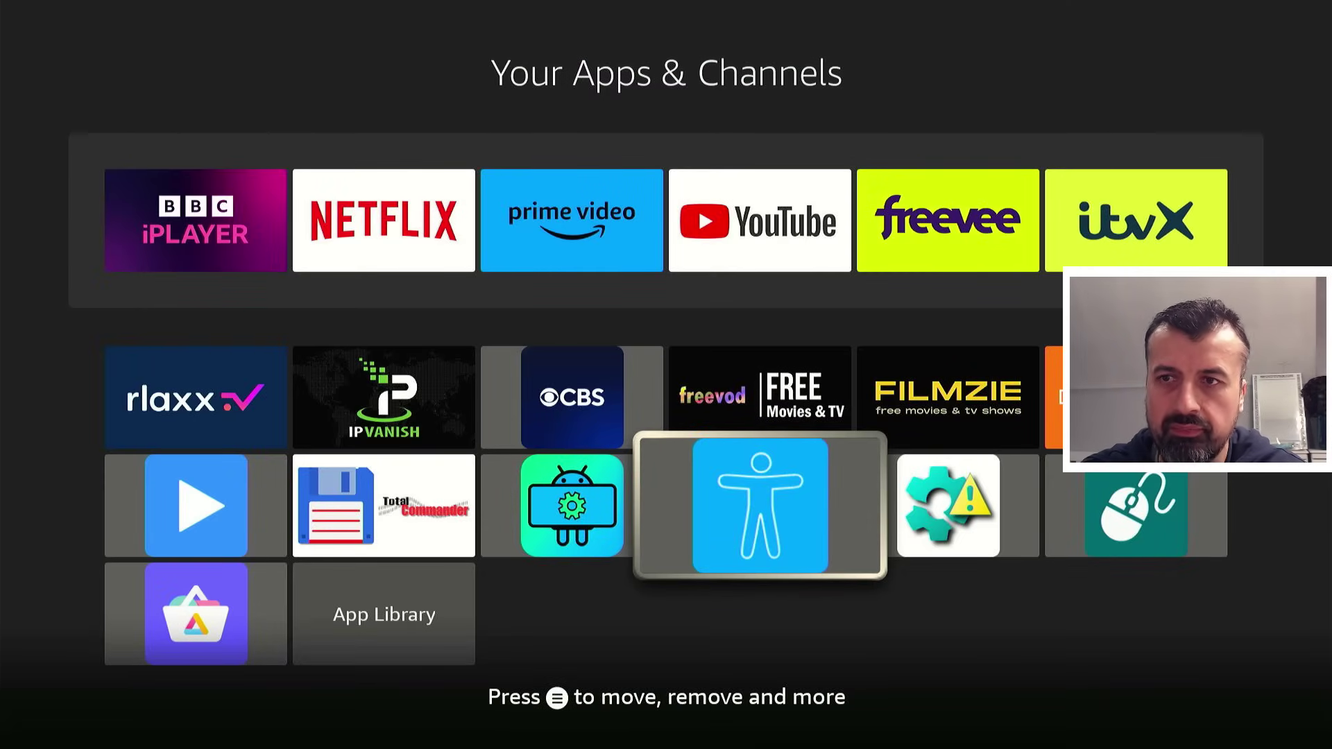
Check the accessibility and overlay permission status in the Mouse Toggle app, and return to the apps list
key(Return)
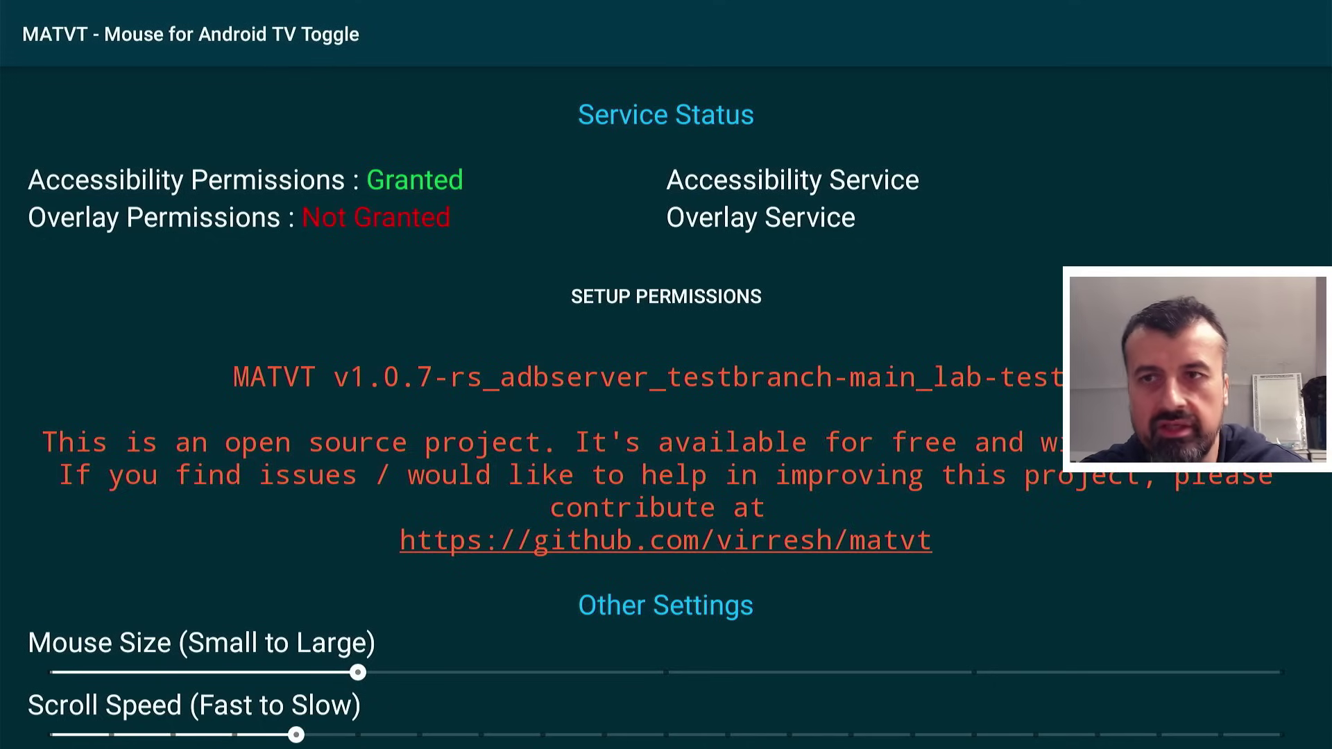
key(Escape)
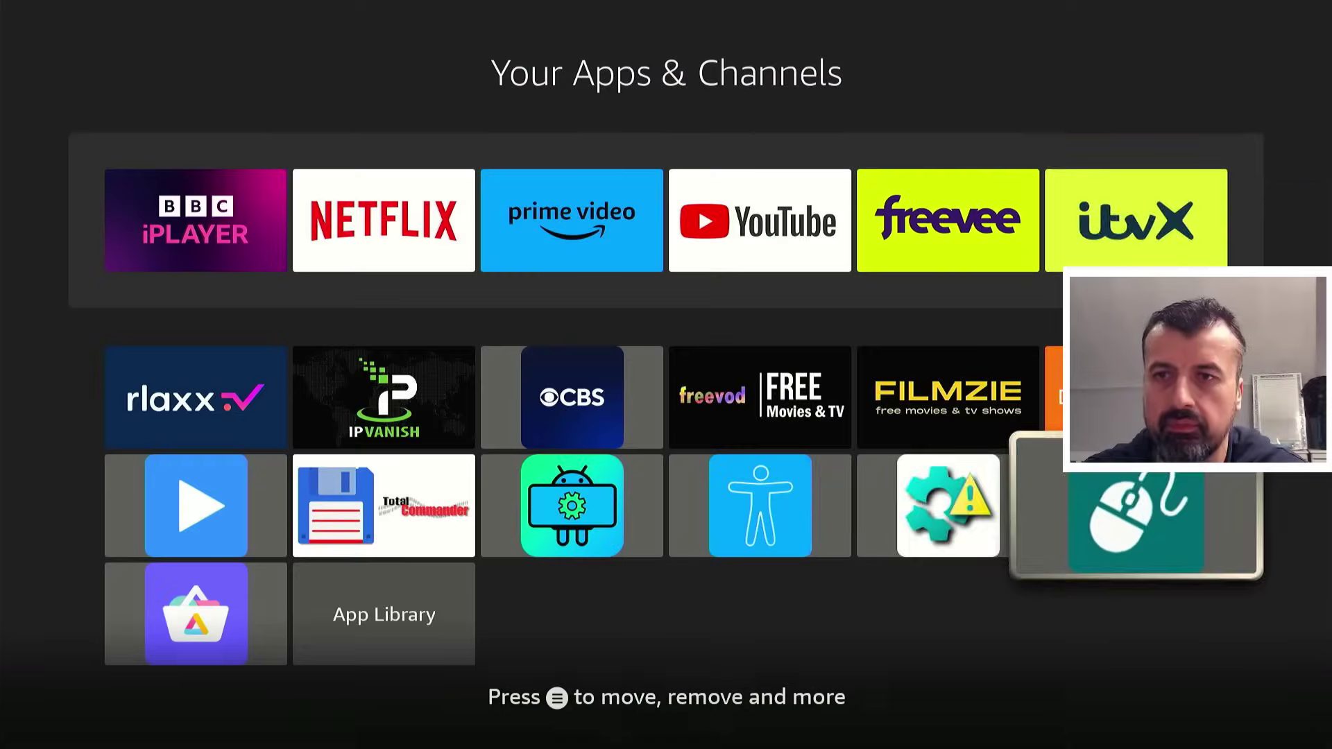
Open Permission Manager X and accept the Privileges notice about root or ADB access
key(Left)
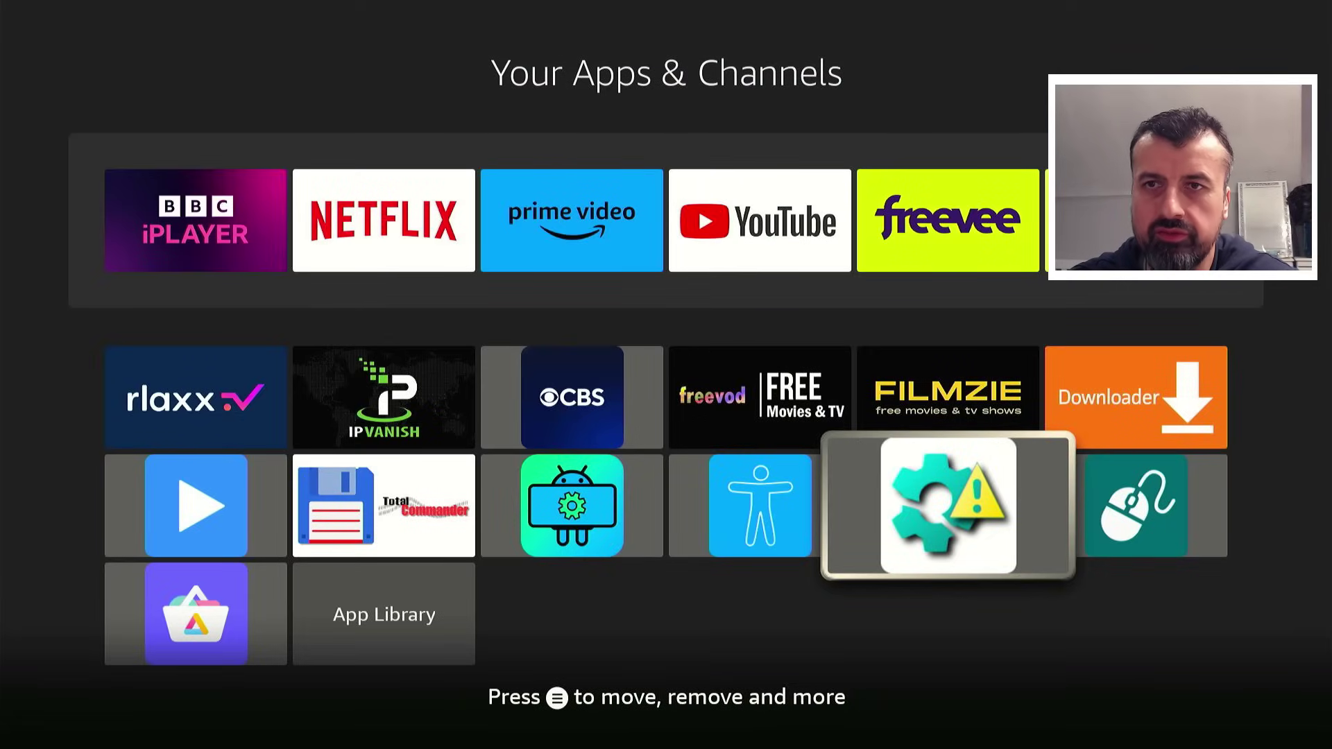
key(Return)
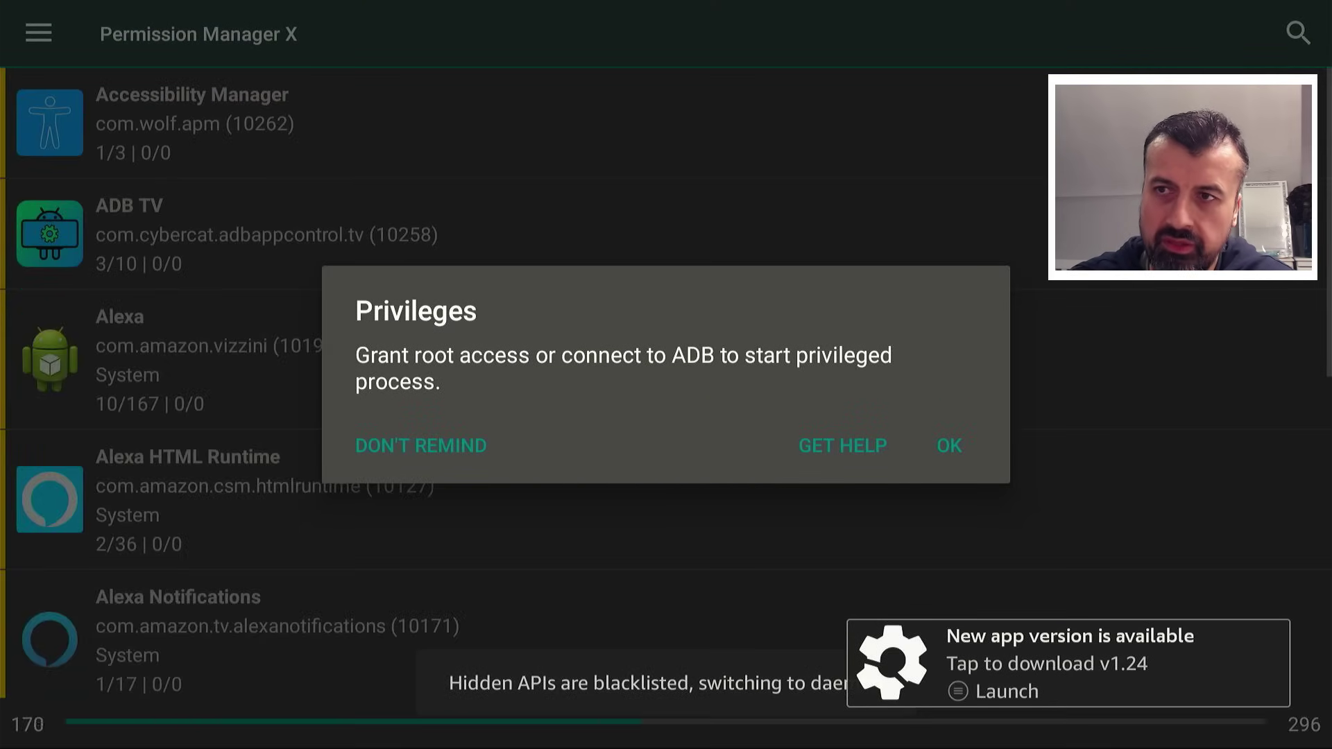
key(Down)
key(Right)
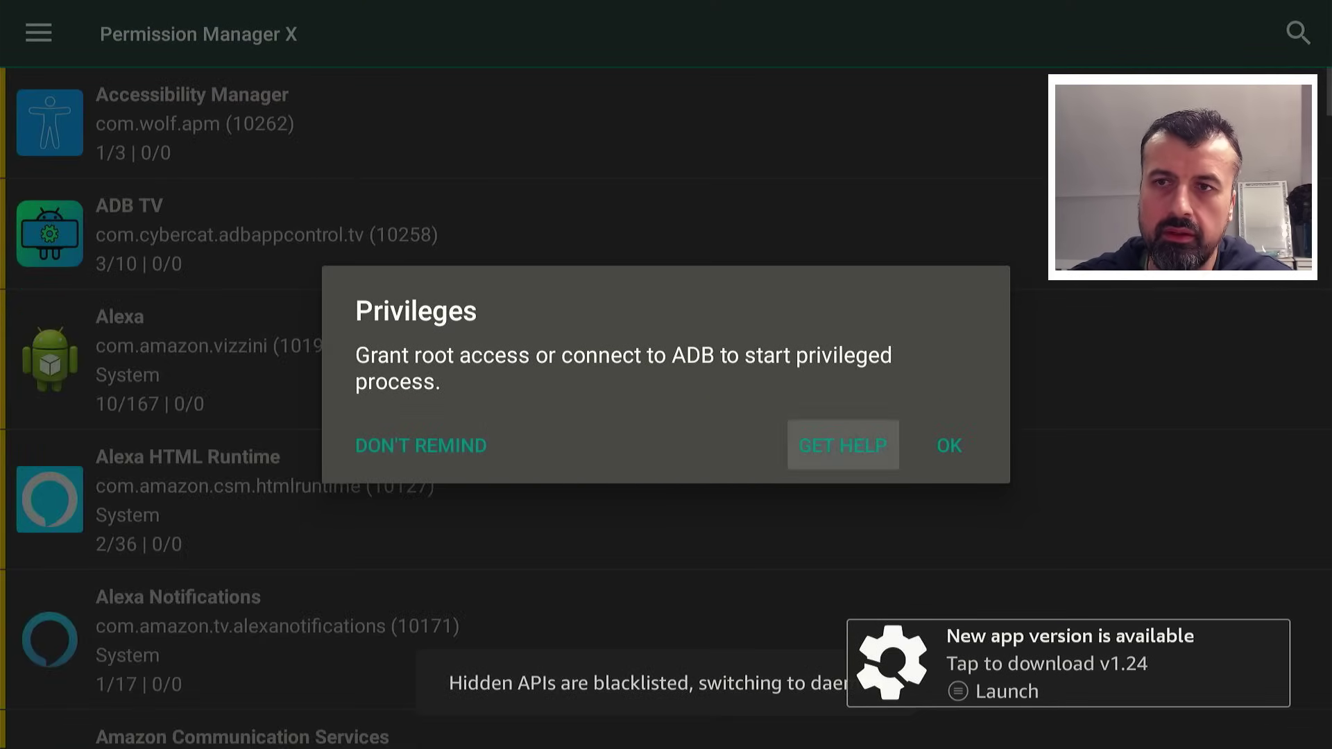
key(Right)
key(Return)
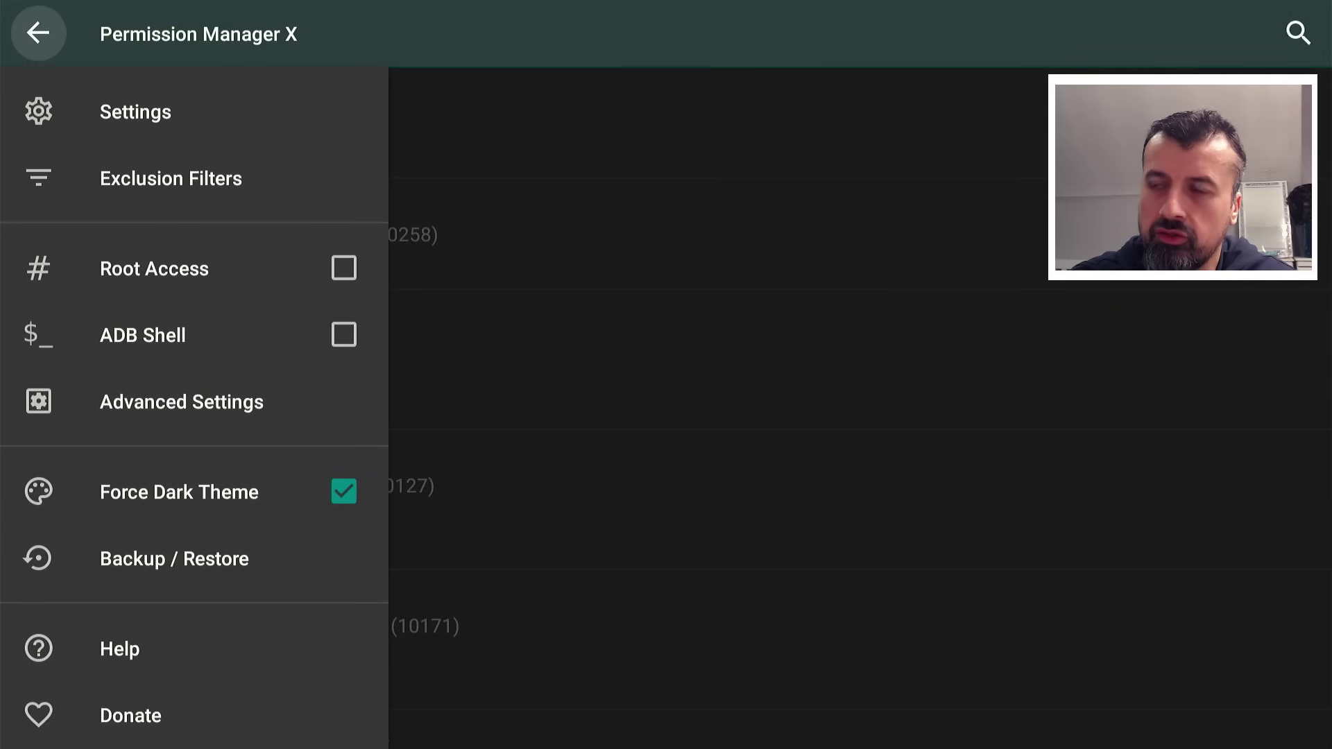
Turn on ADB Shell in Permission Manager X to request an ADB connection
key(Return)
key(Return)
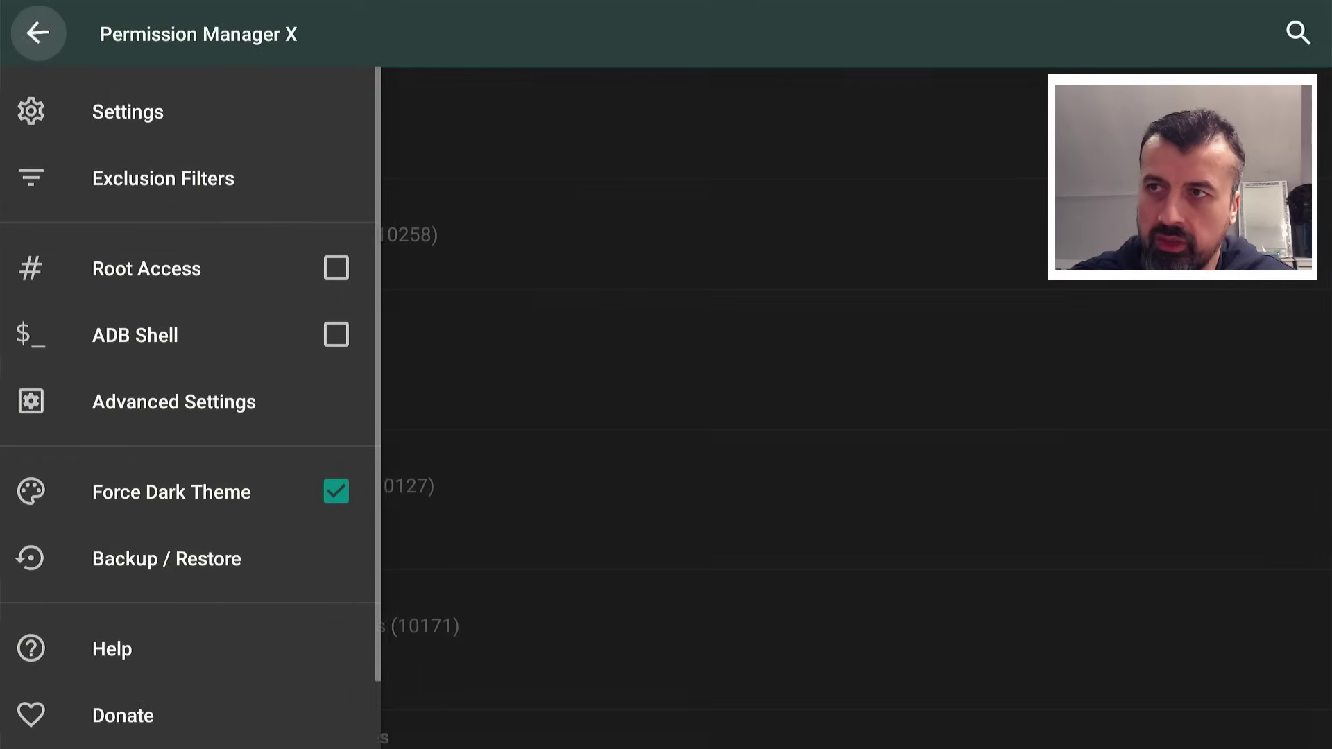
key(Down)
key(Down)
key(Down)
key(Down)
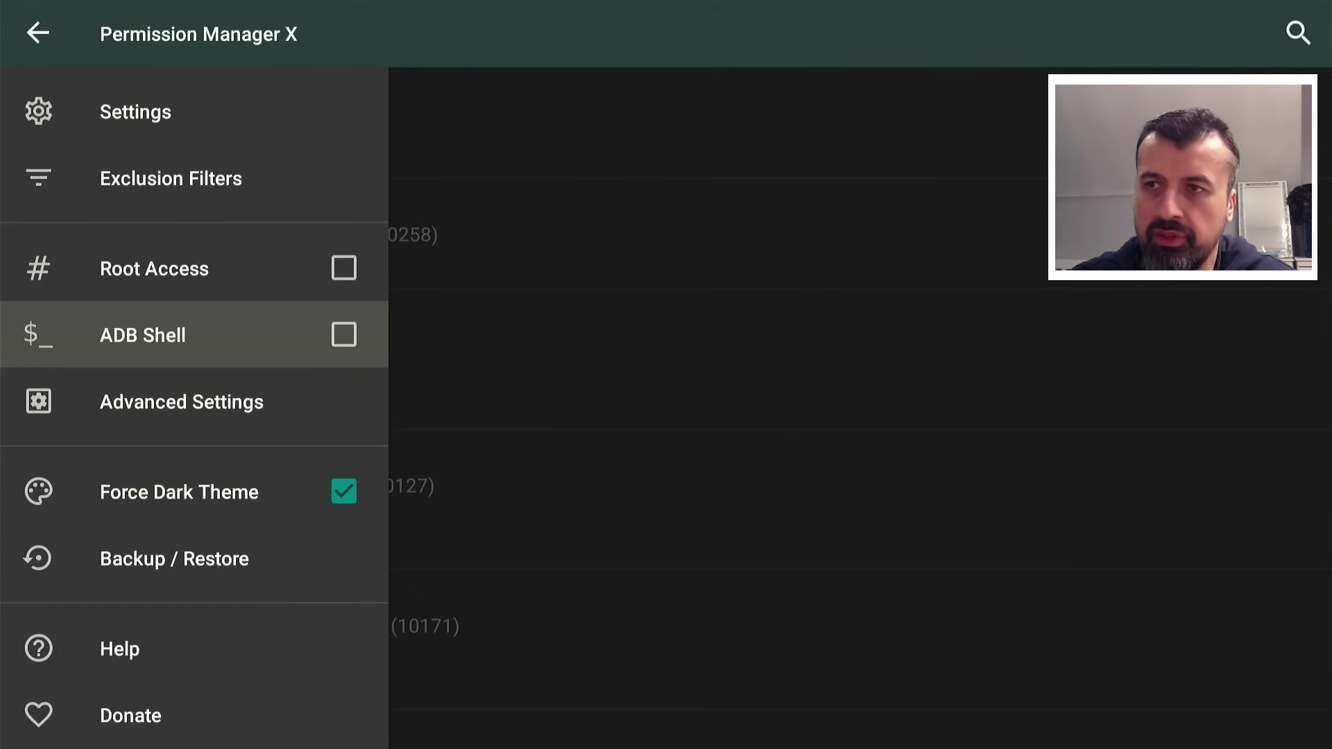
key(Return)
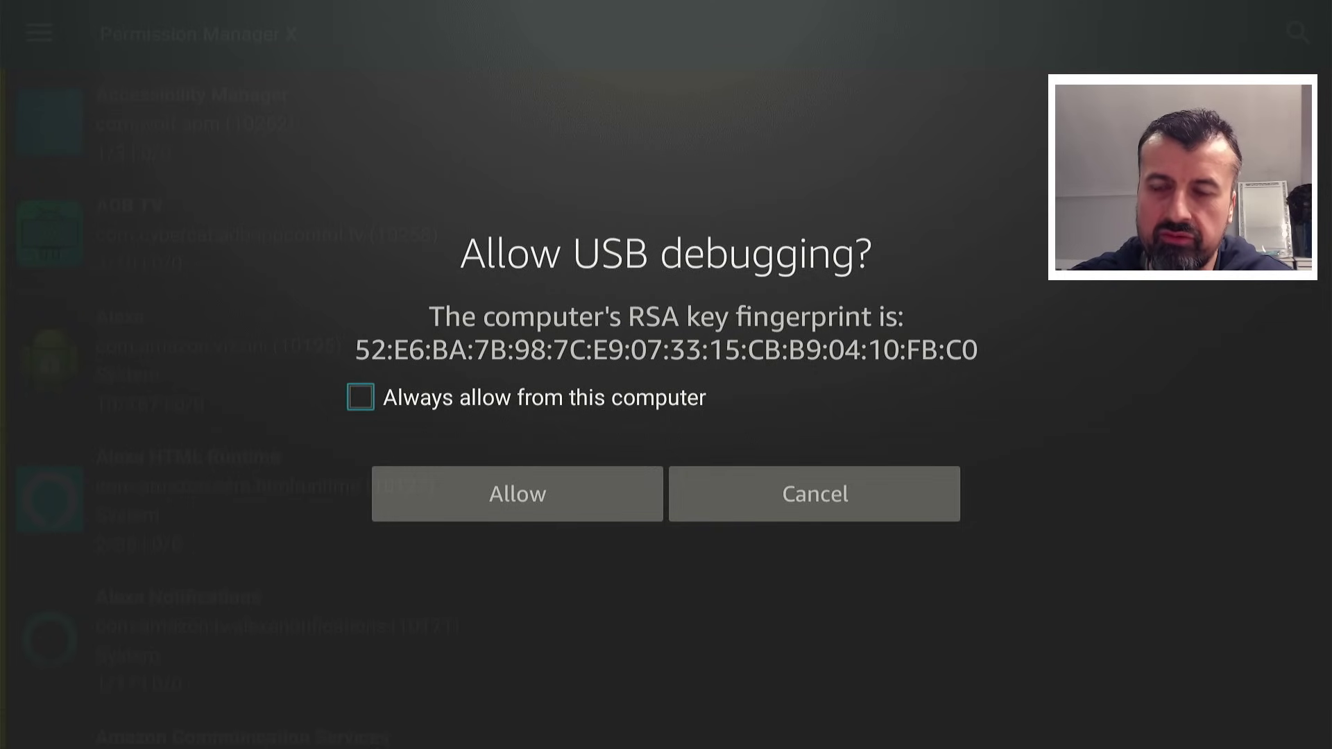
Allow USB debugging with Always allow from this computer checked, and dismiss the Privileges message
key(Return)
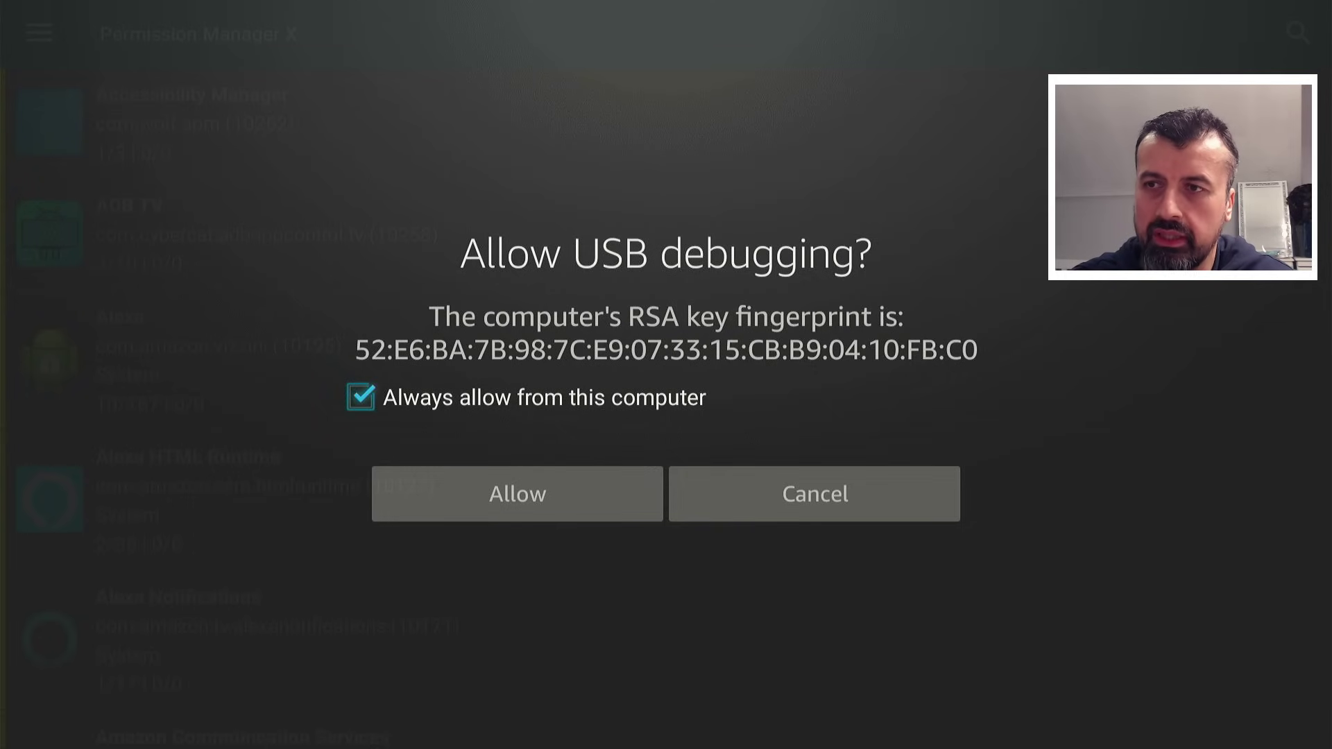
key(Down)
key(Return)
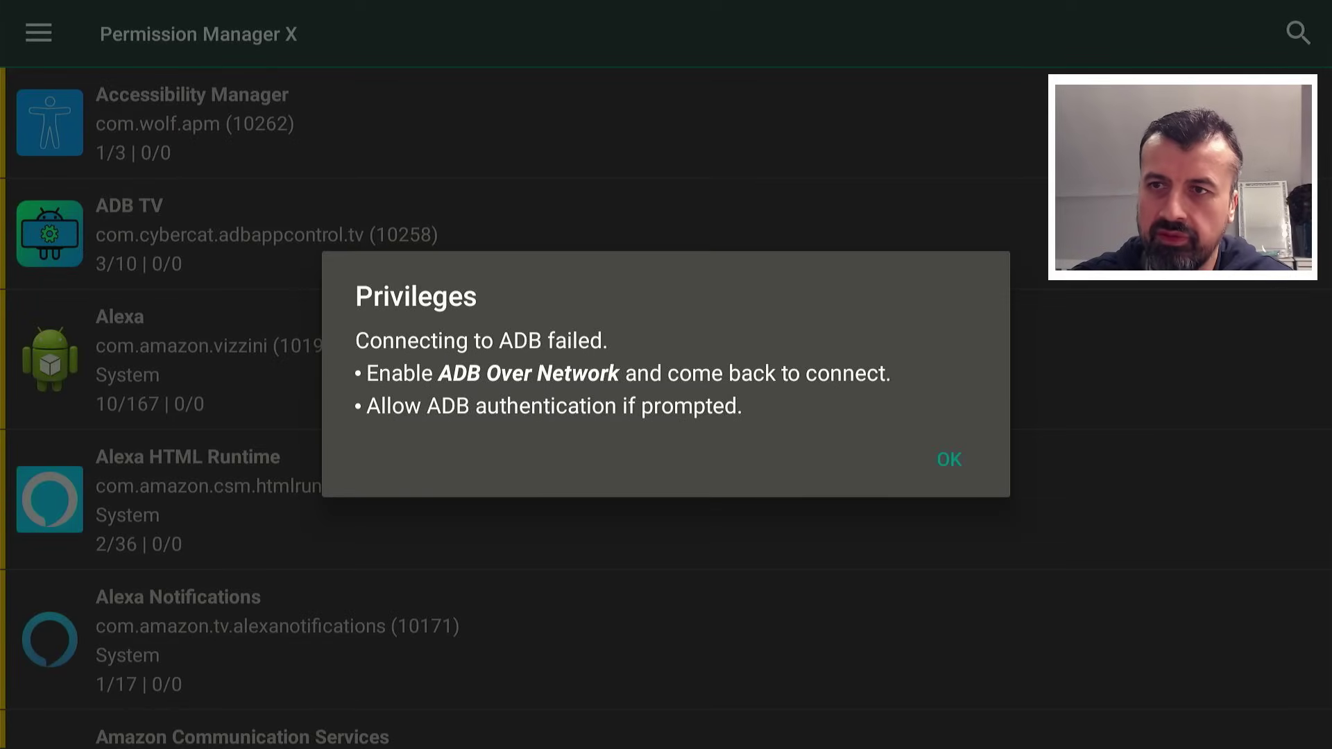
key(Down)
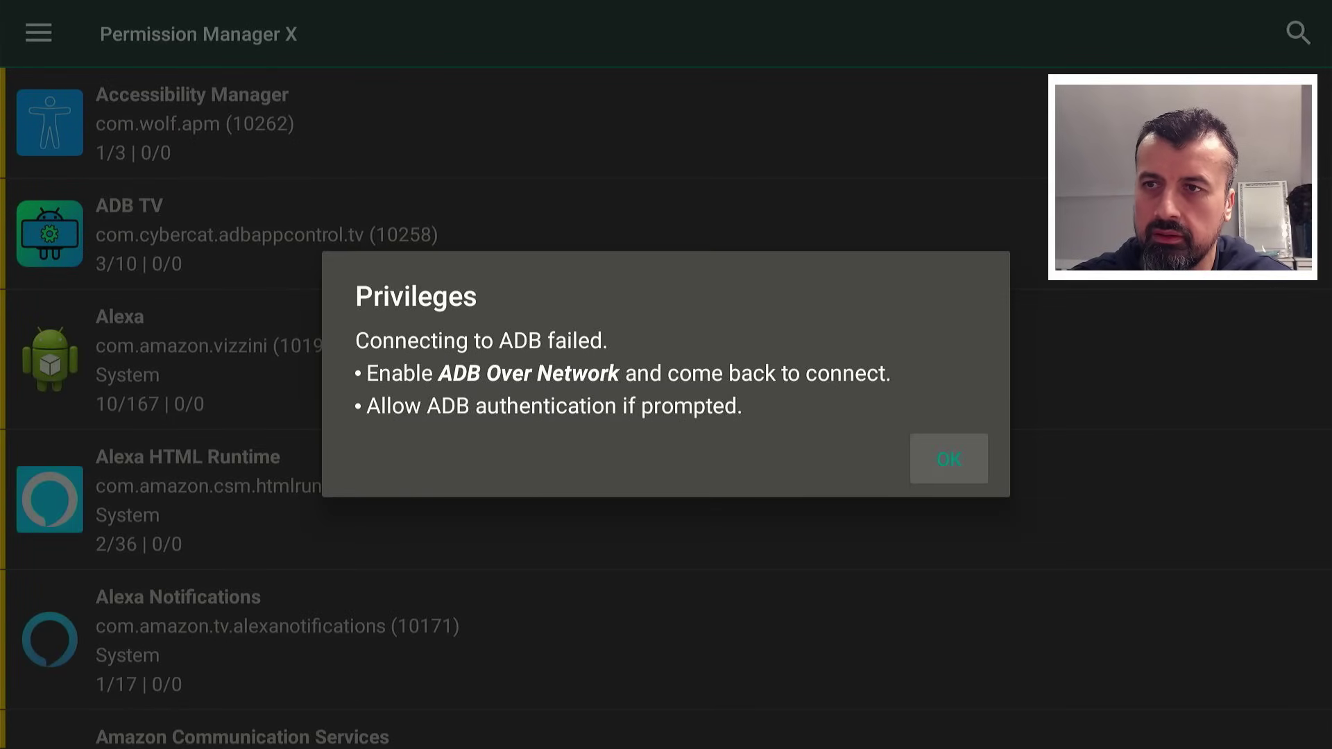
key(Return)
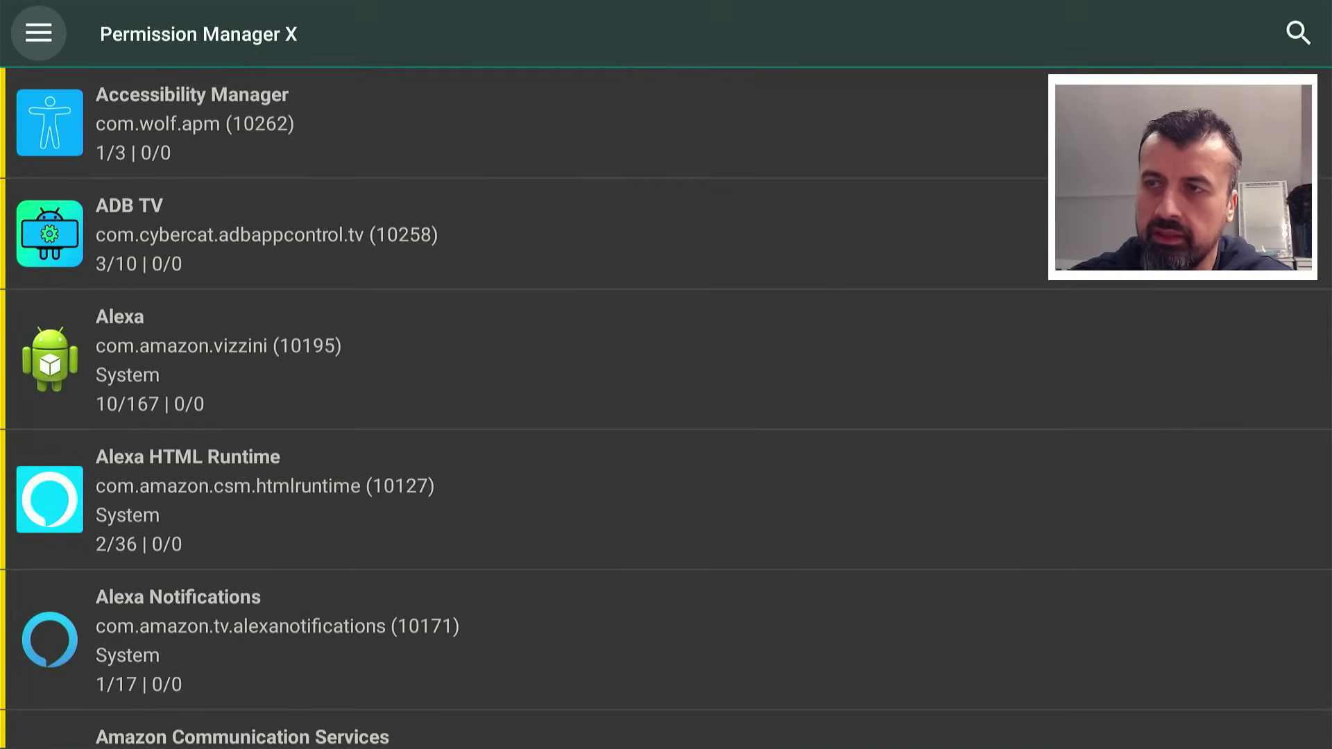
Turn on ADB Shell again in Permission Manager X to connect with the authorised debugging access
key(Return)
key(Down)
key(Down)
key(Down)
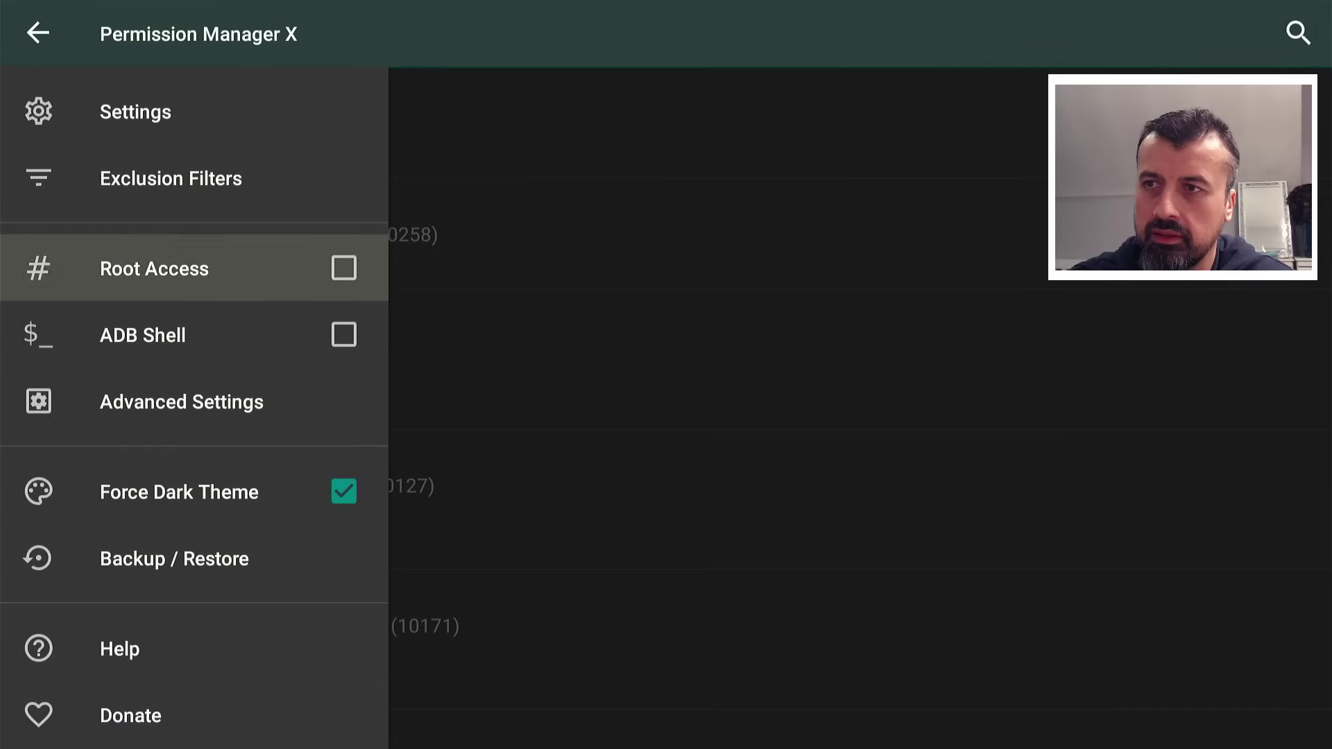
key(Down)
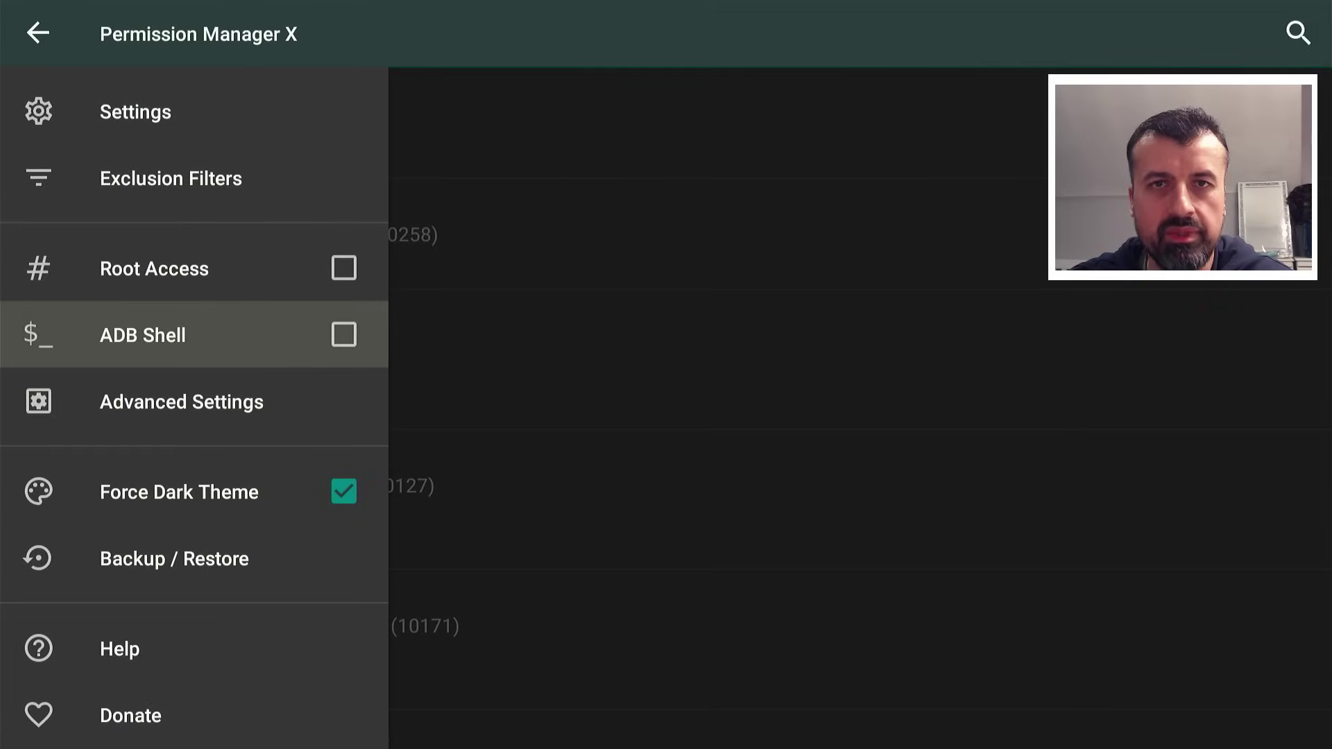
key(Return)
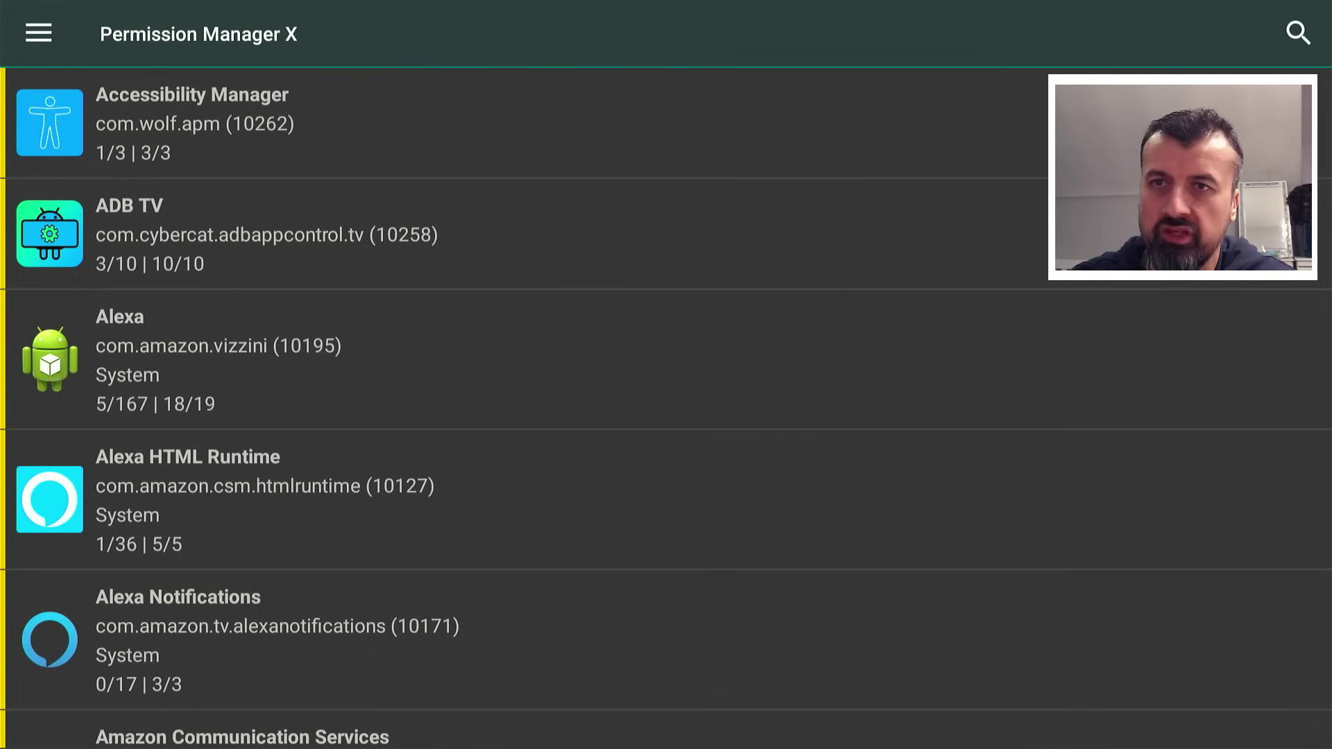
Enable Exclude system apps in the Exclusion Filters and return to the app list
click(38, 34)
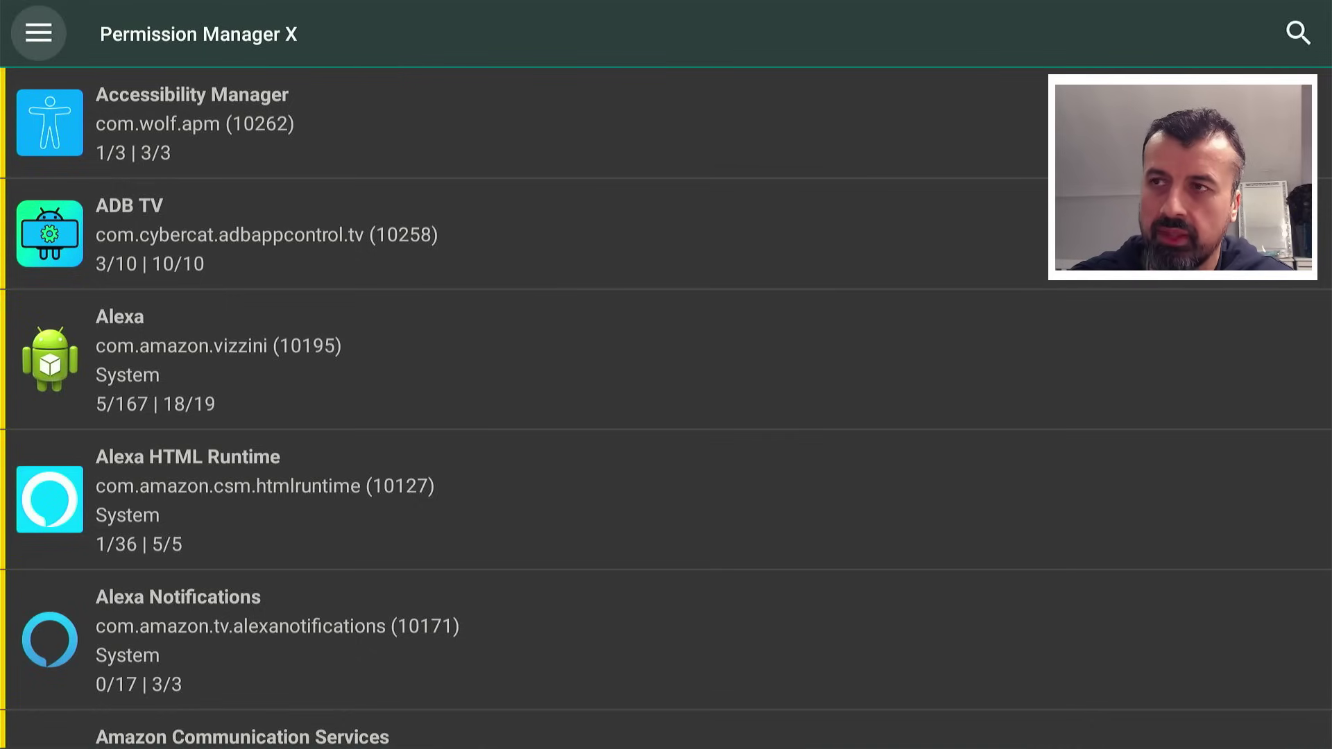
key(Return)
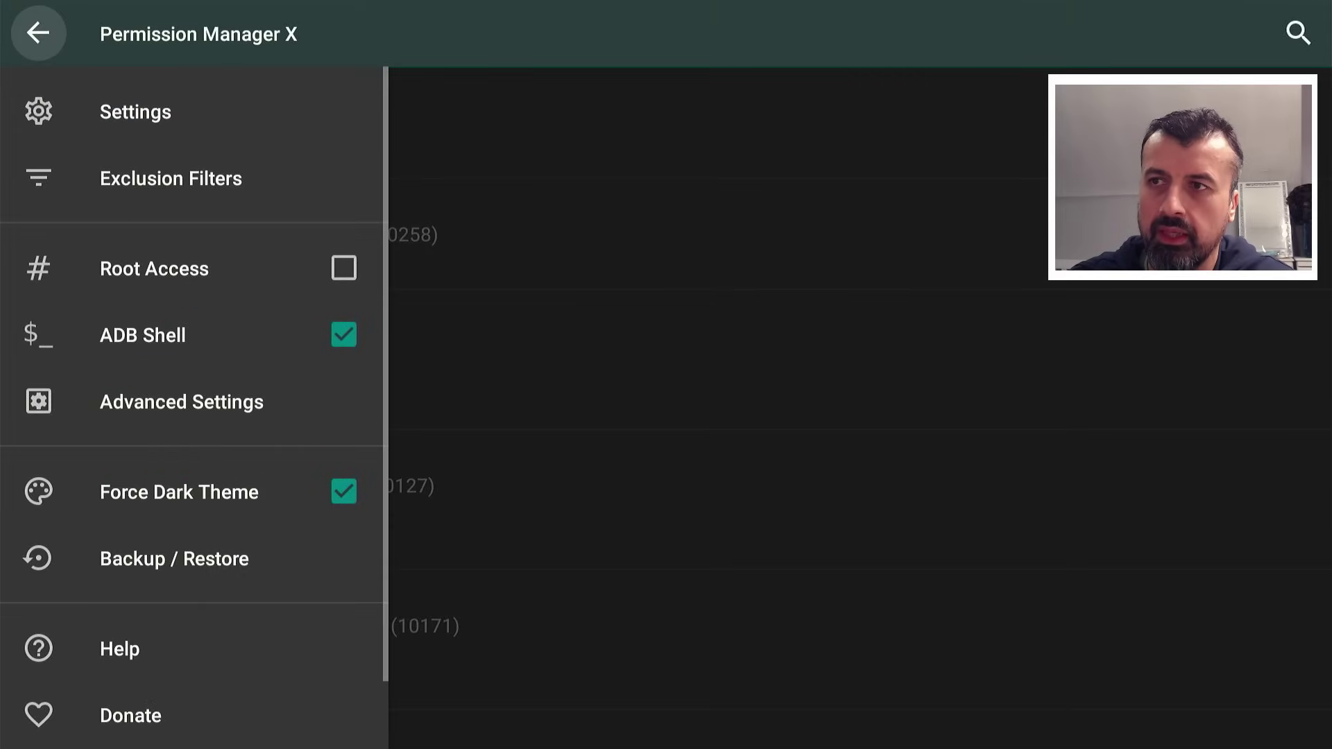
key(Down)
key(Down)
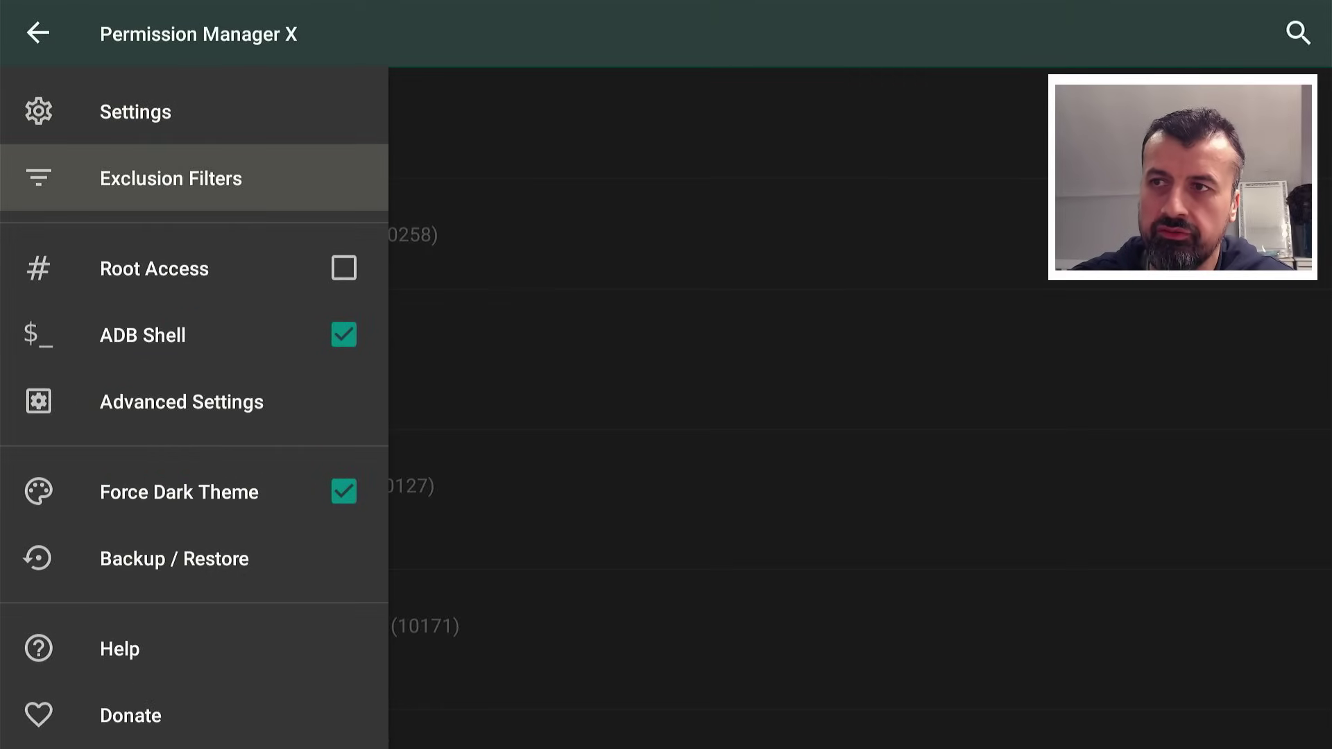
key(Return)
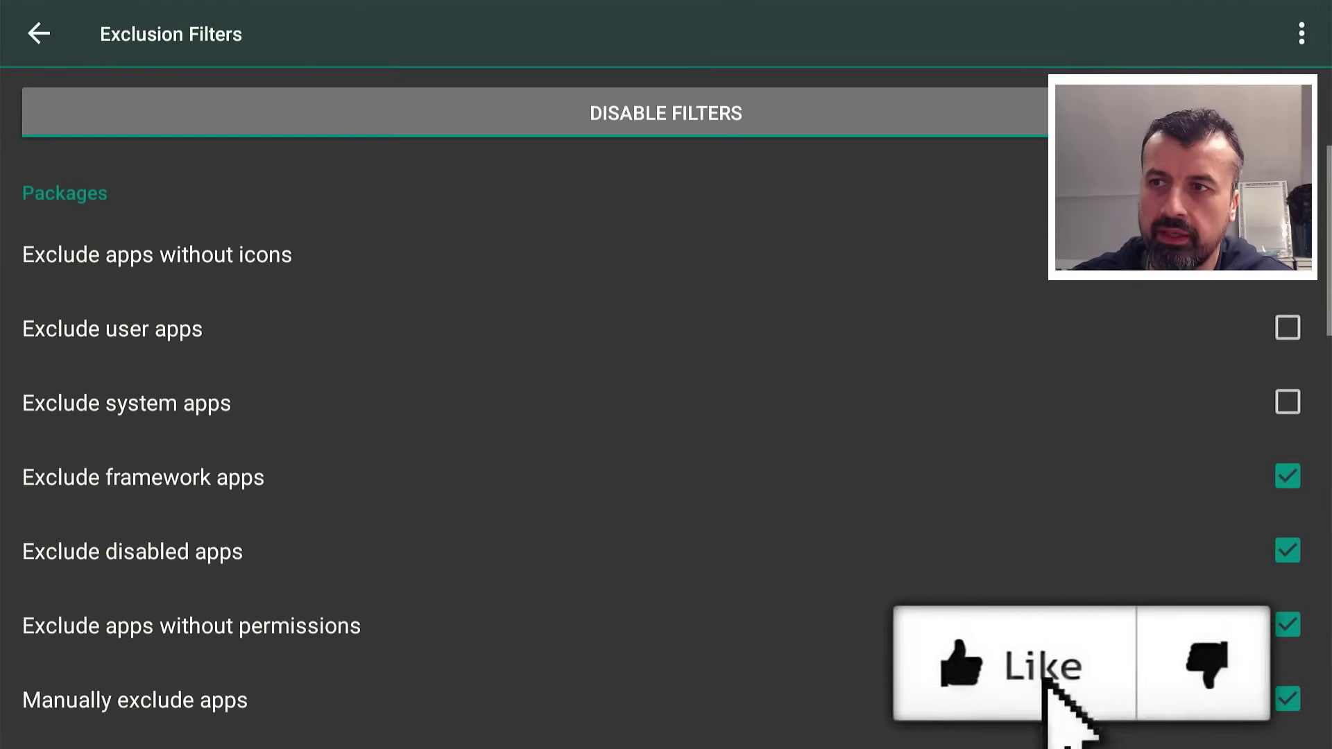
key(Down)
key(Down)
key(Down)
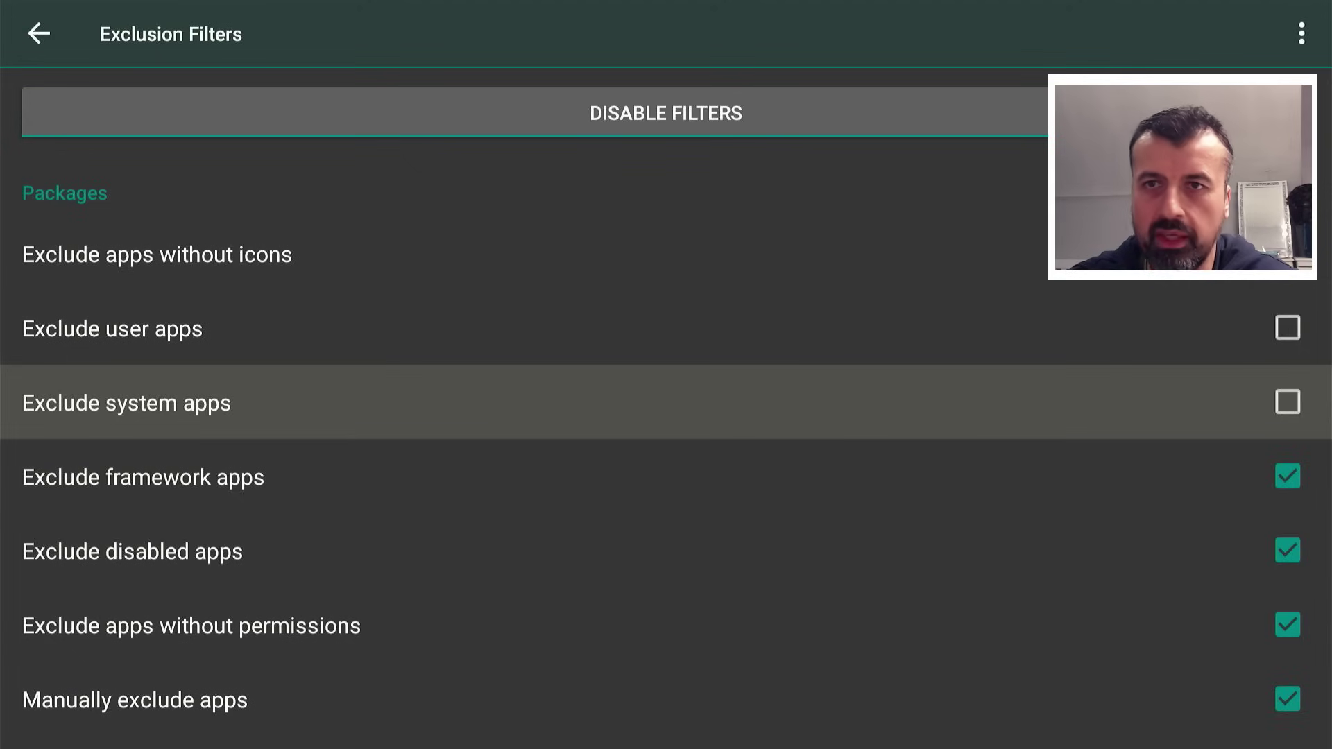
key(Return)
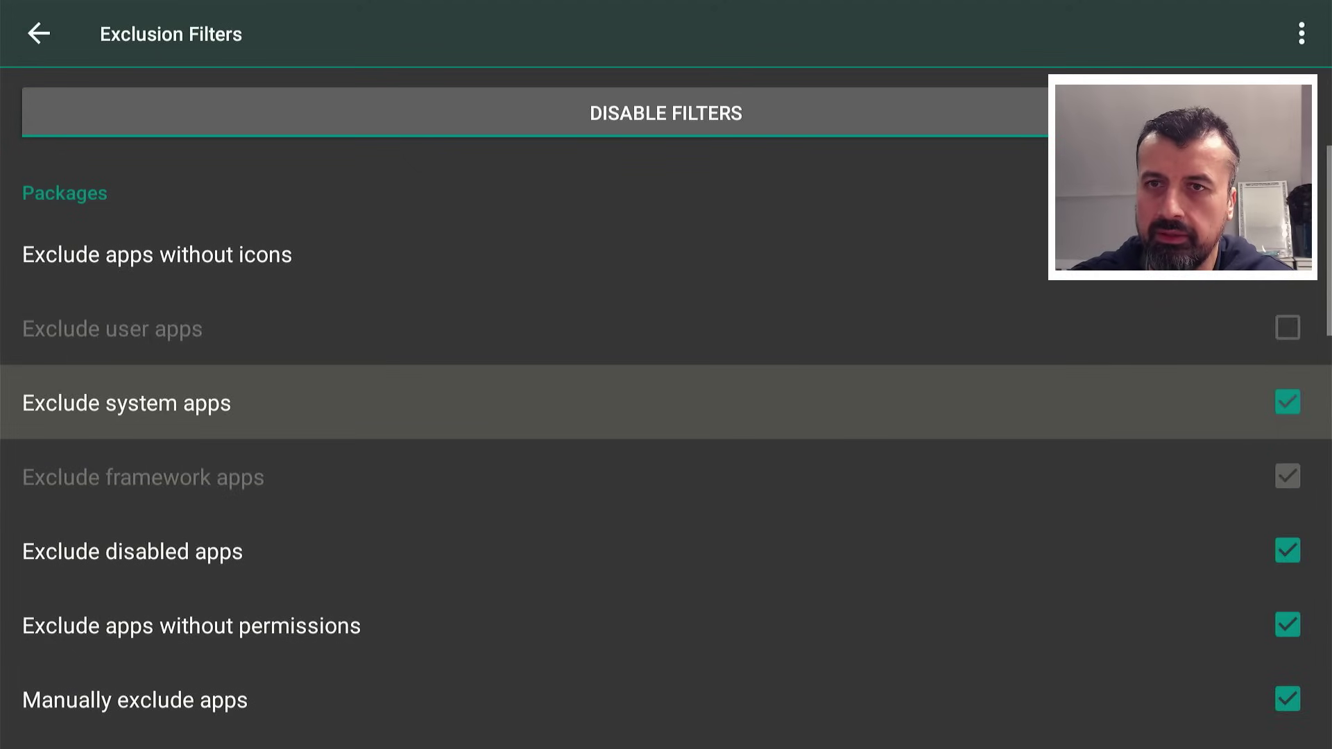
key(Escape)
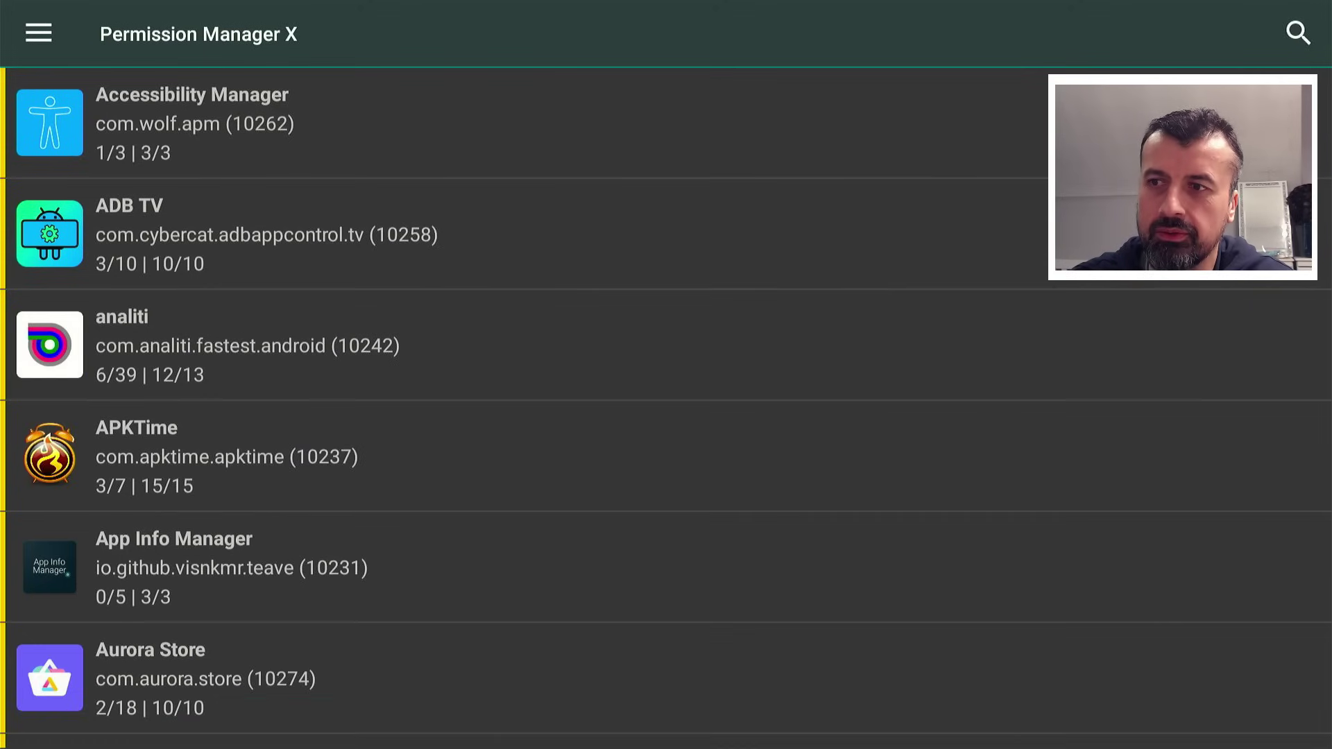
Find MATVT - Mouse for Android TV Toggle in the app list and open its permissions
key(Down)
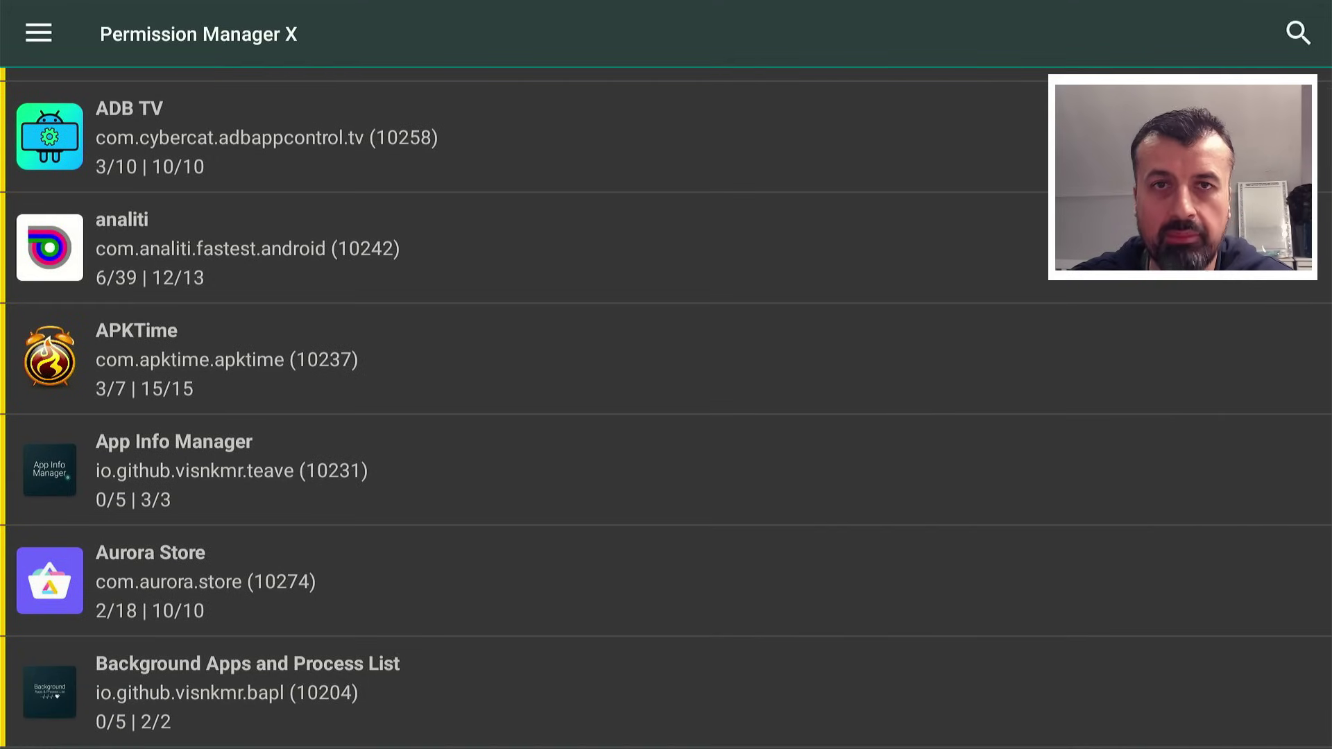
key(Down)
key(Down)
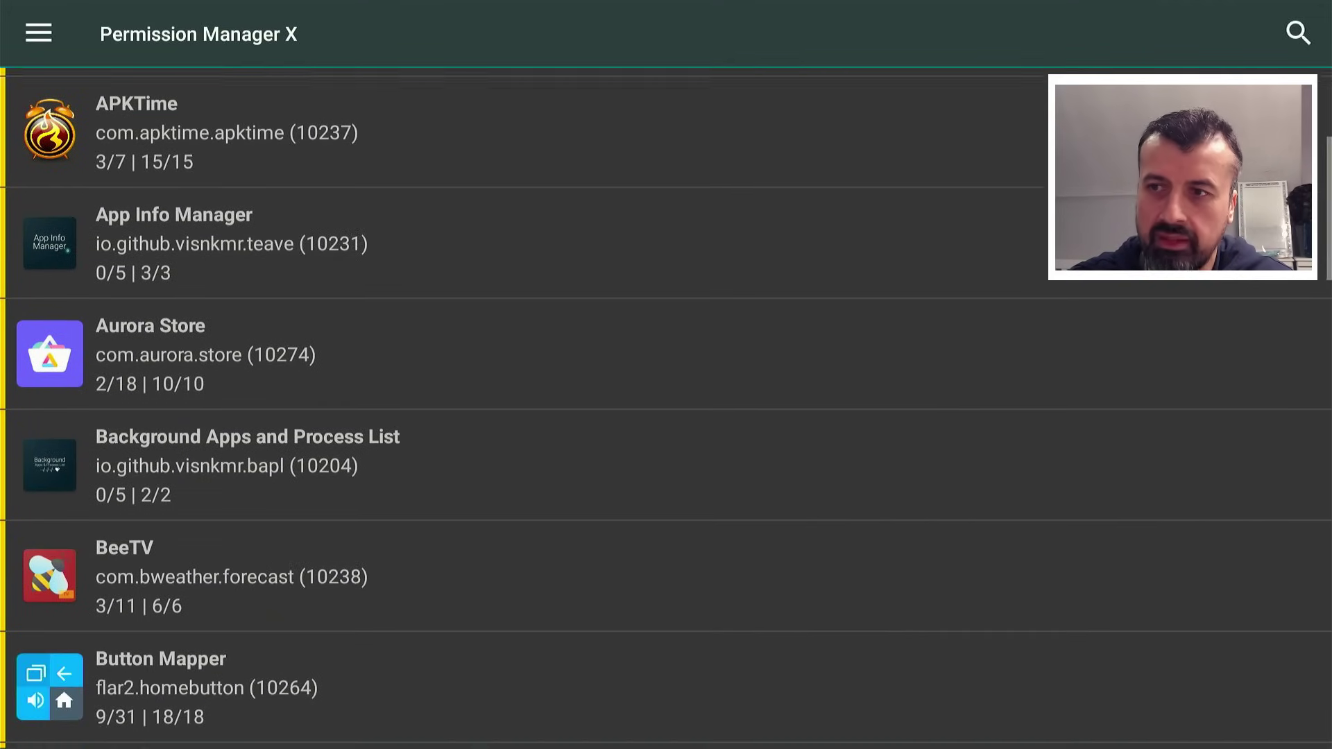
key(Down)
key(Down)
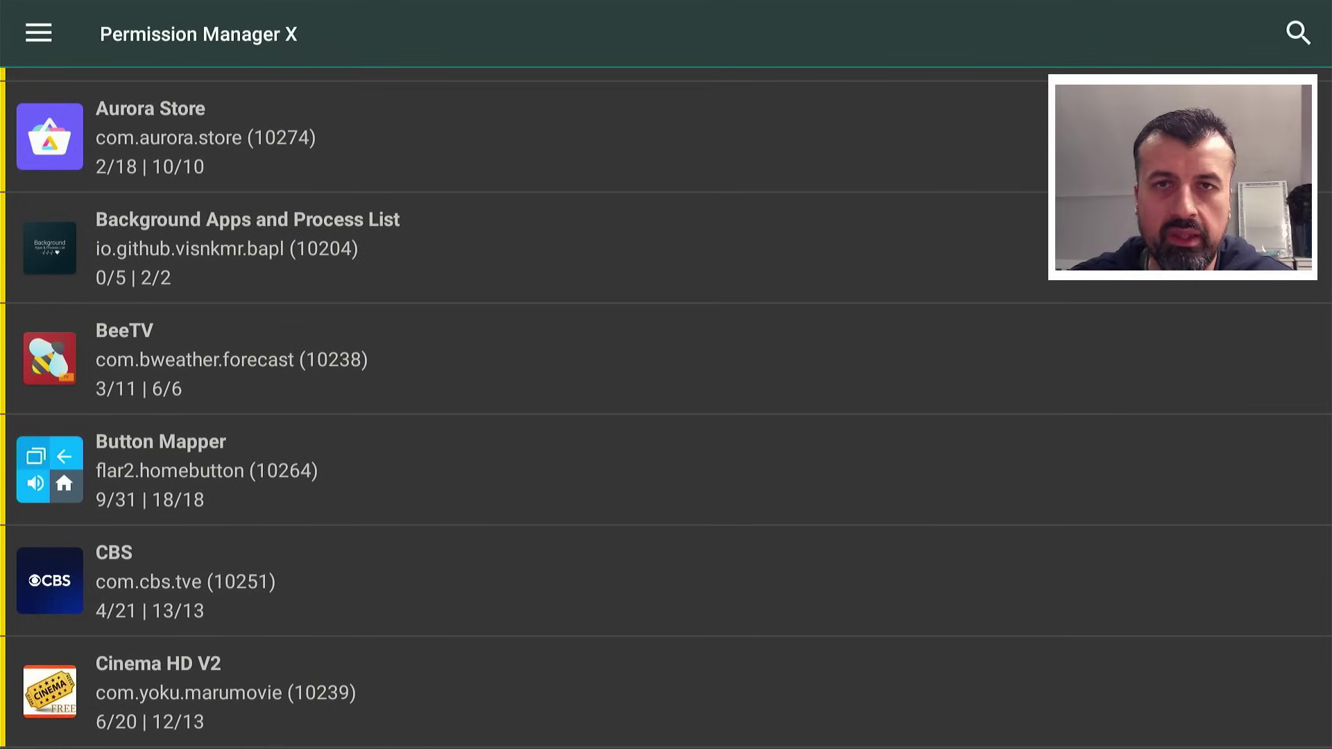
key(Down)
key(Down)
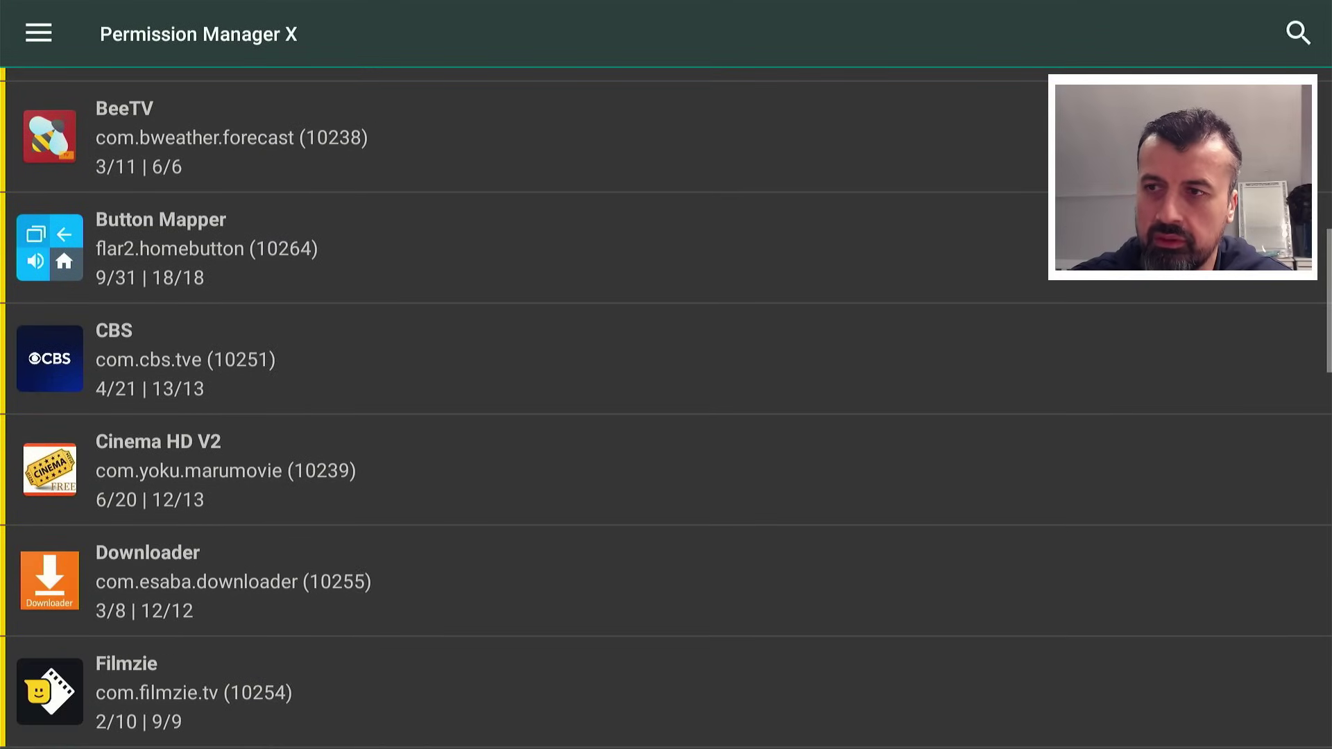
key(Down)
key(Down)
key(Down)
key(Down)
key(Down)
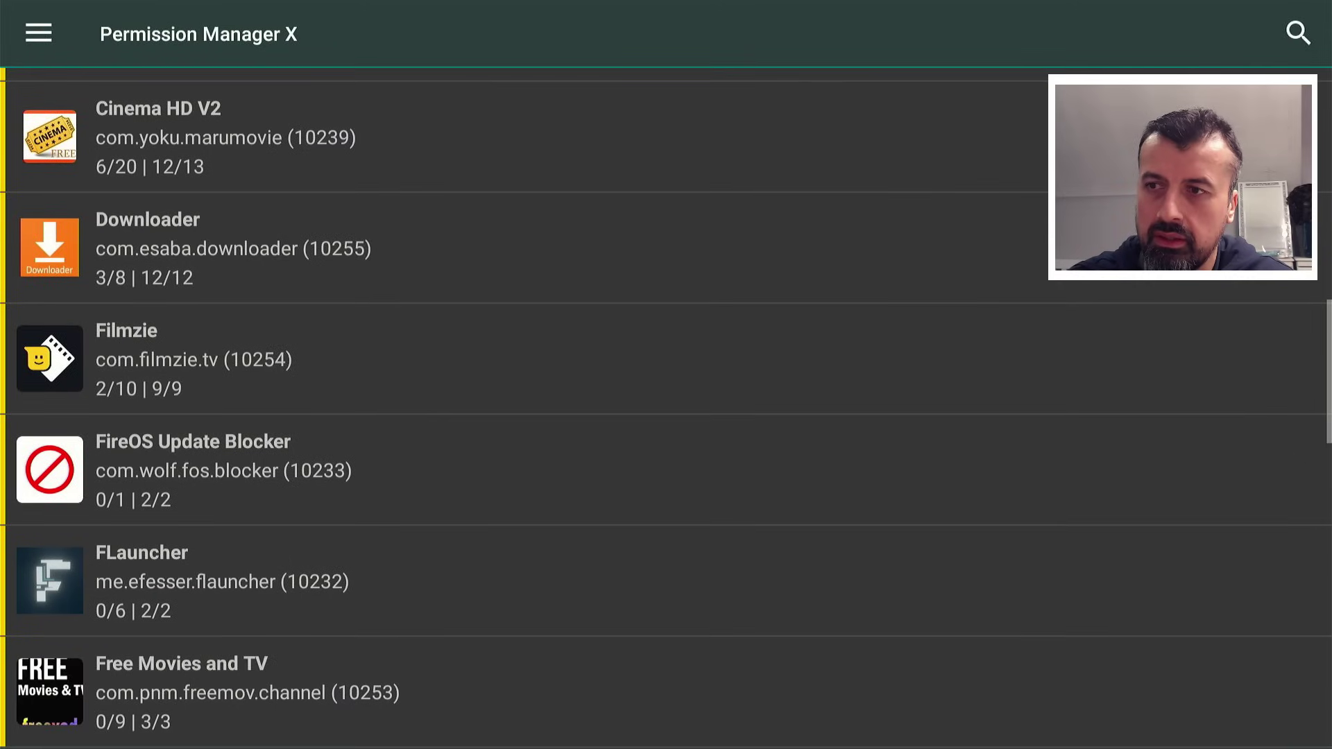
key(Down)
key(Down)
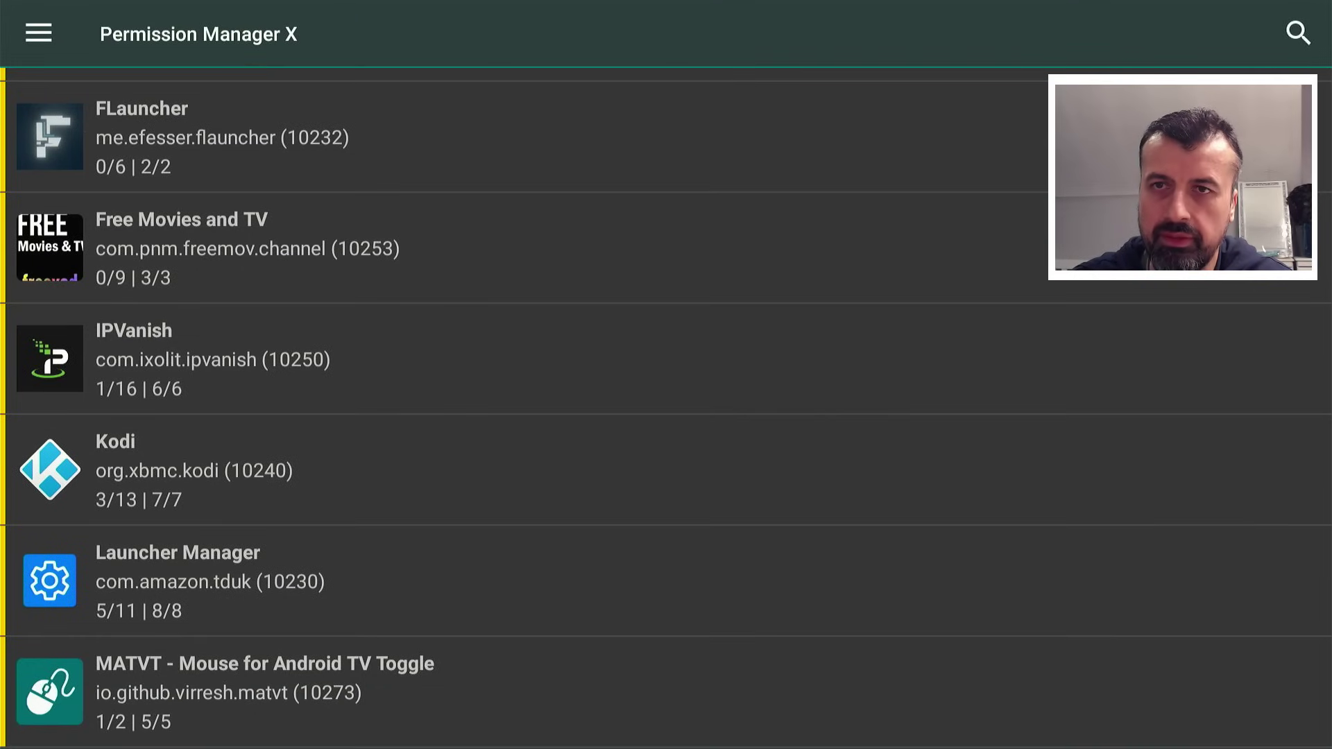
key(Return)
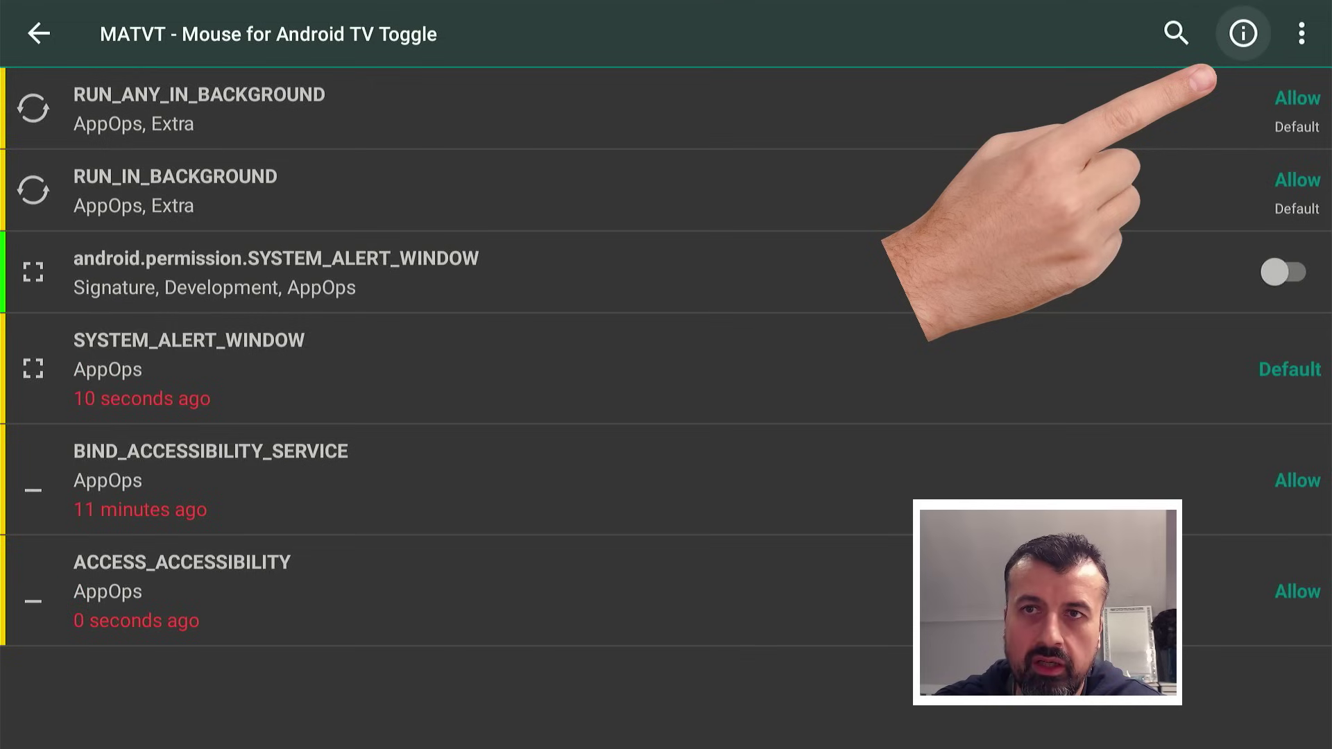
Enable the android.permission.SYSTEM_ALERT_WINDOW permission for MATVT - Mouse for Android TV Toggle
key(Right)
key(Right)
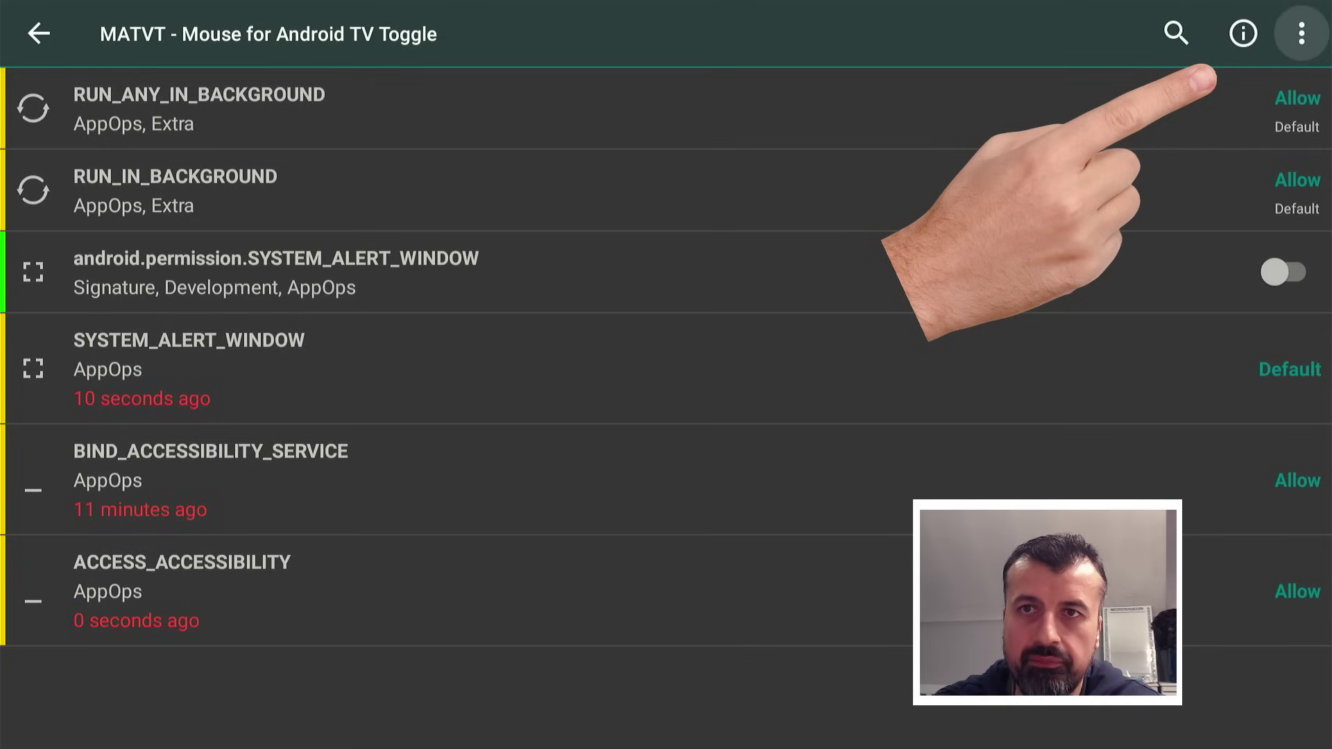
key(Left)
key(Right)
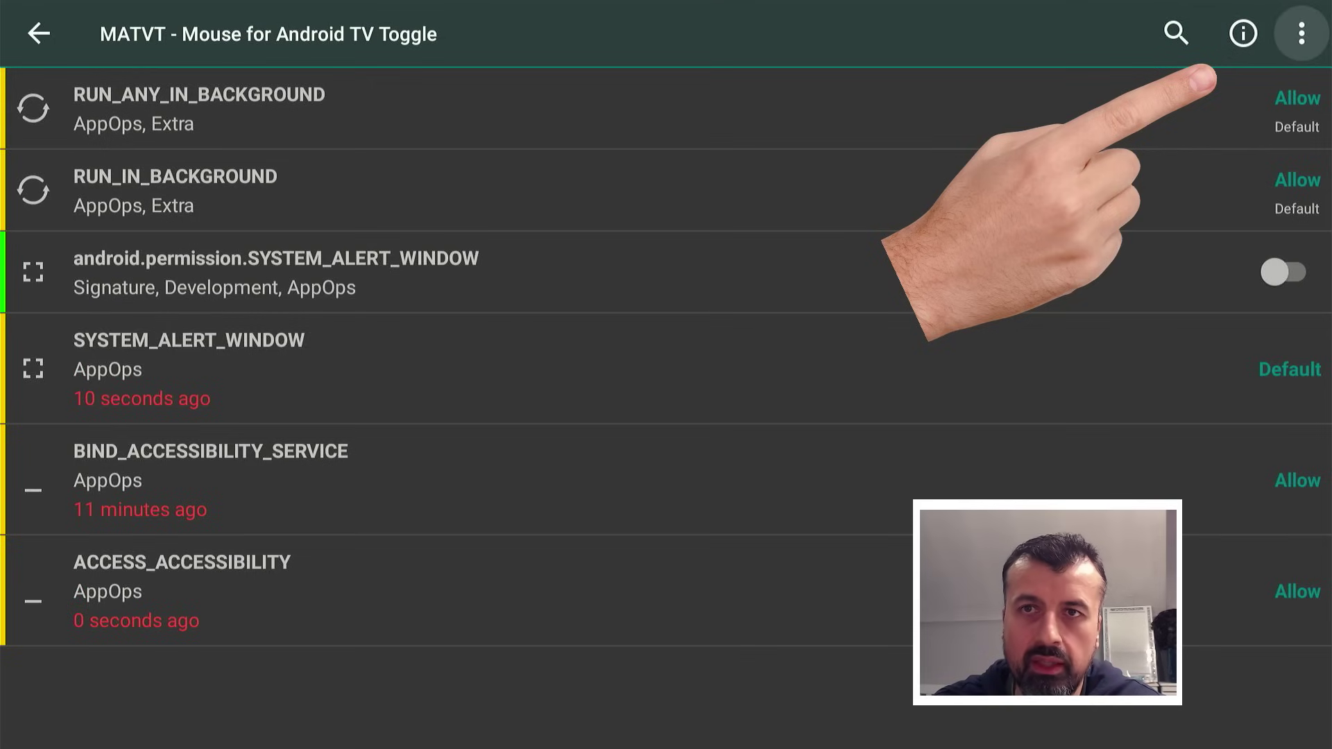
key(Down)
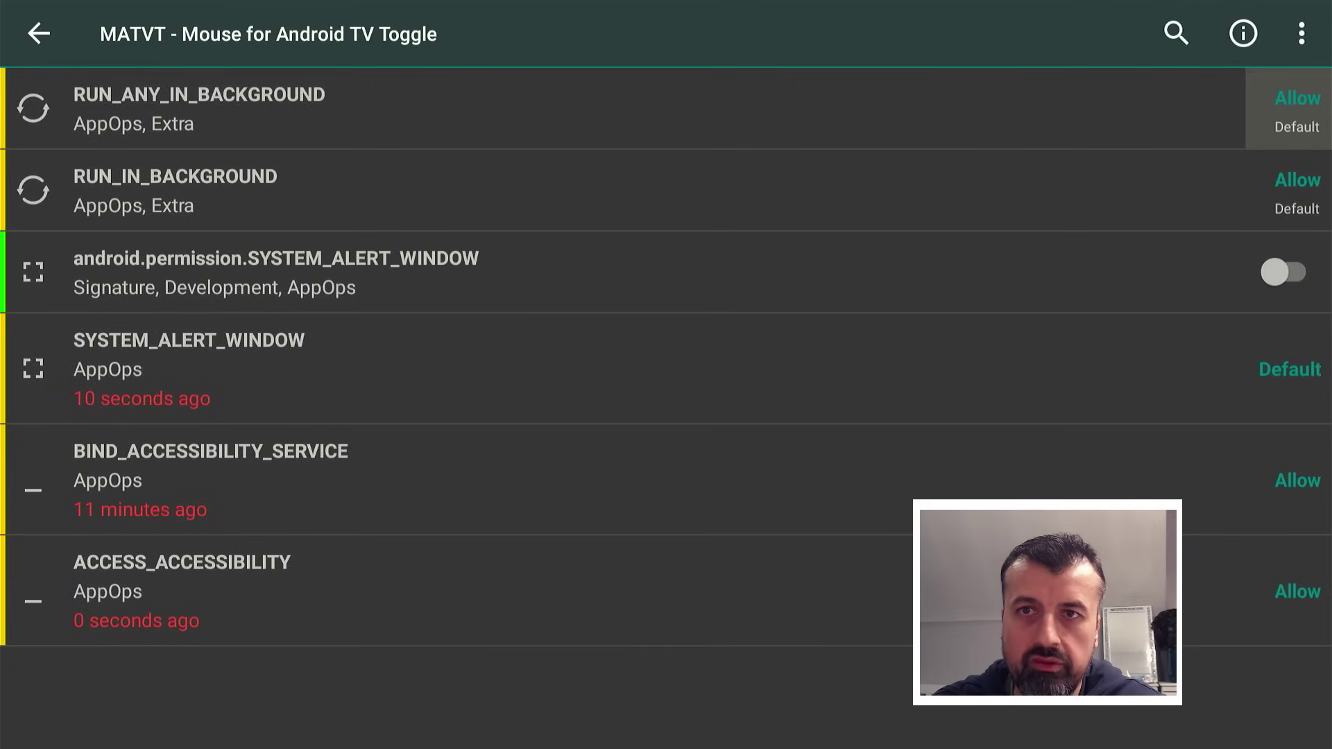
key(Down)
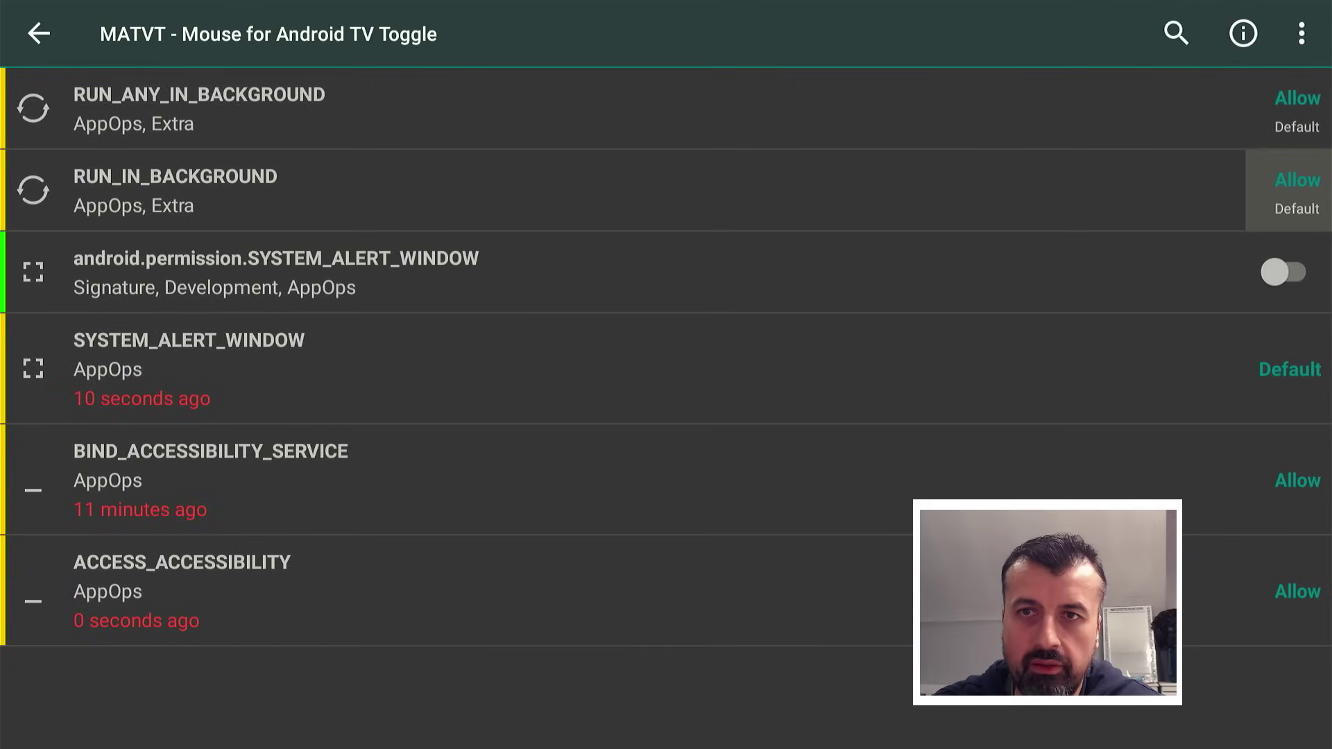
key(Down)
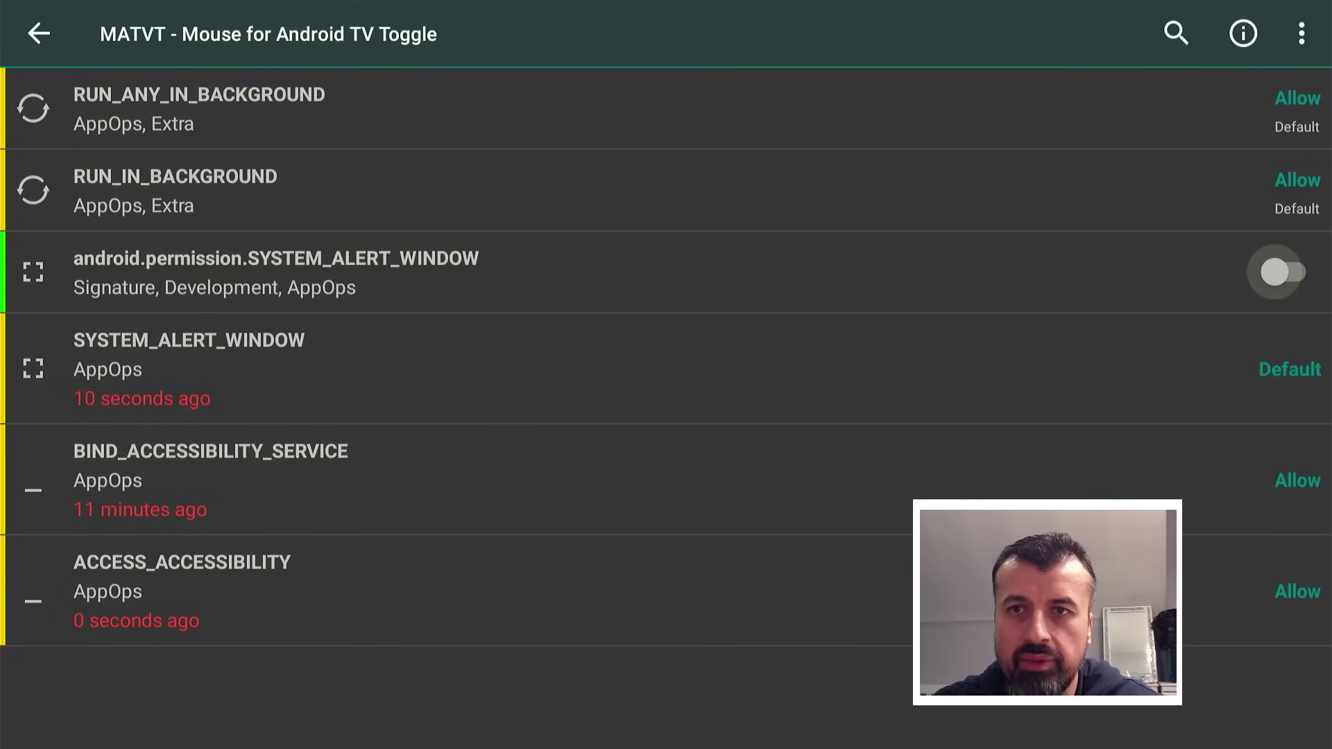
key(Return)
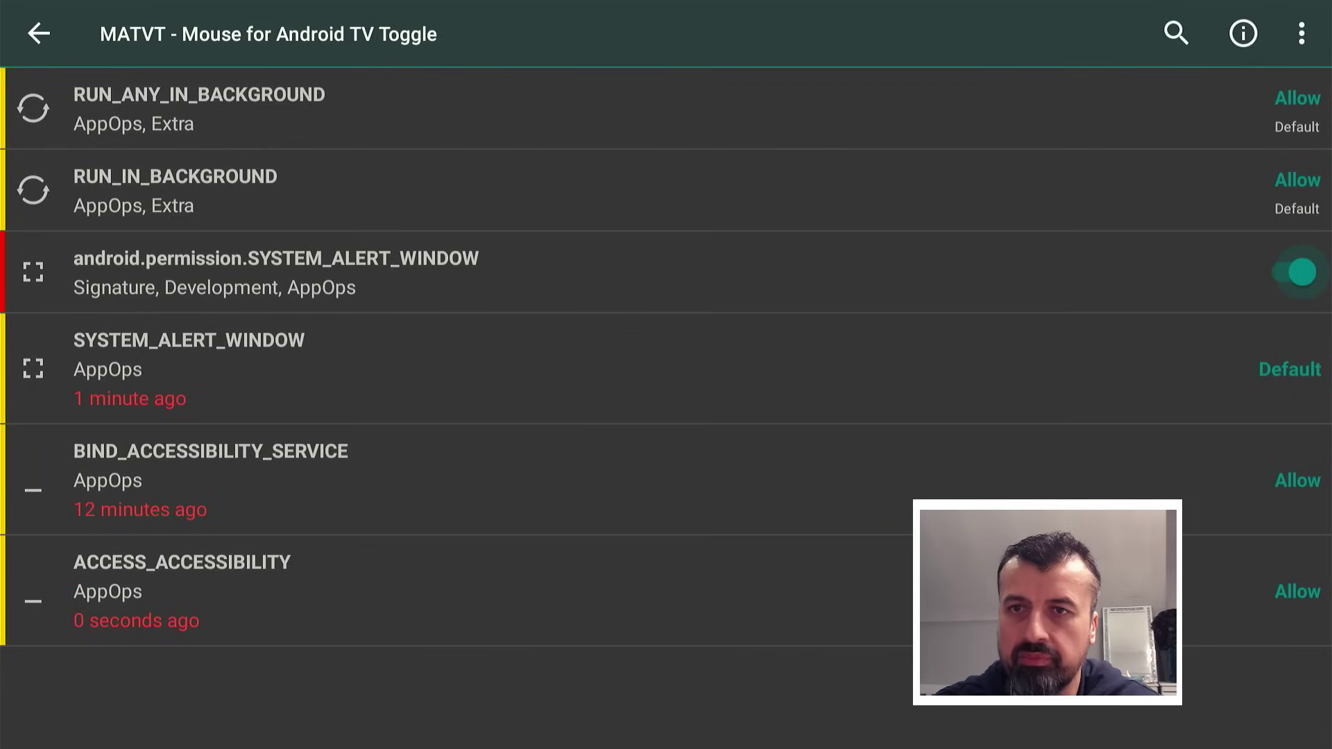
Leave Permission Manager X and launch the MATVT mouse toggle from Your Apps & Channels
key(Escape)
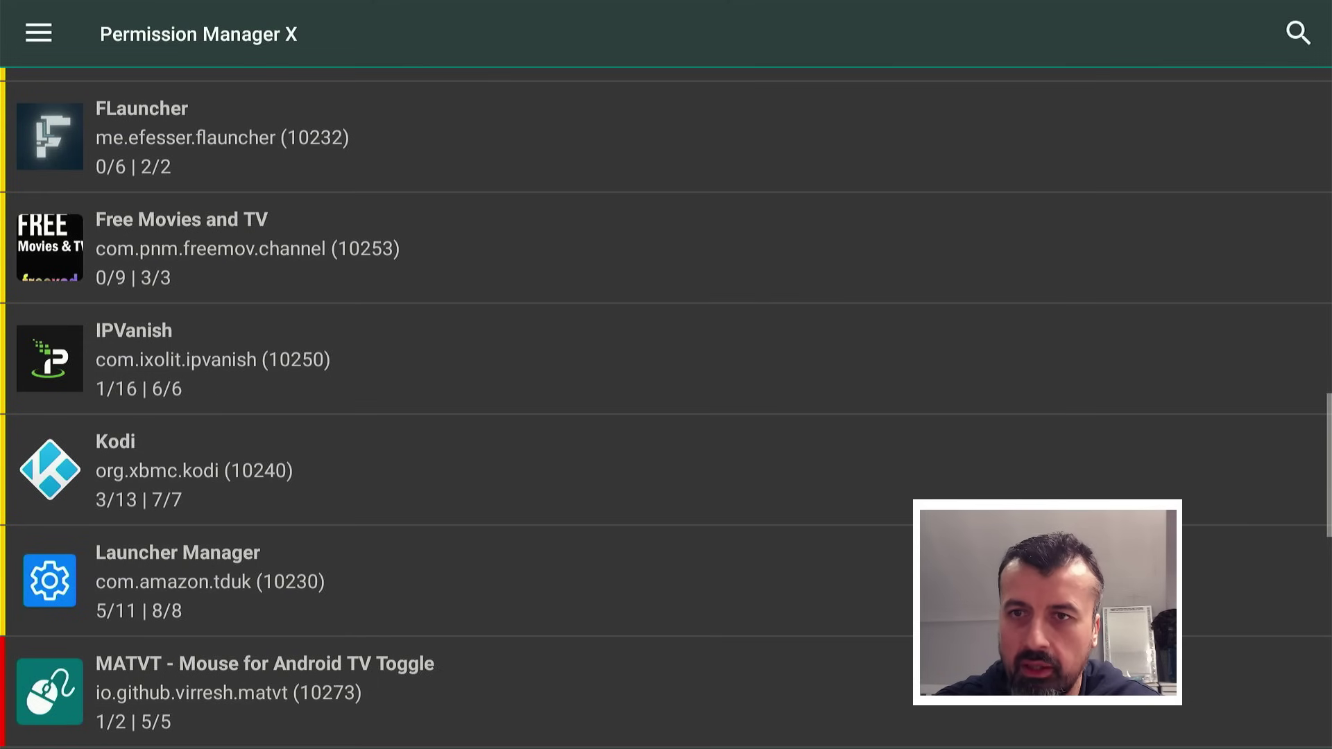
key(Escape)
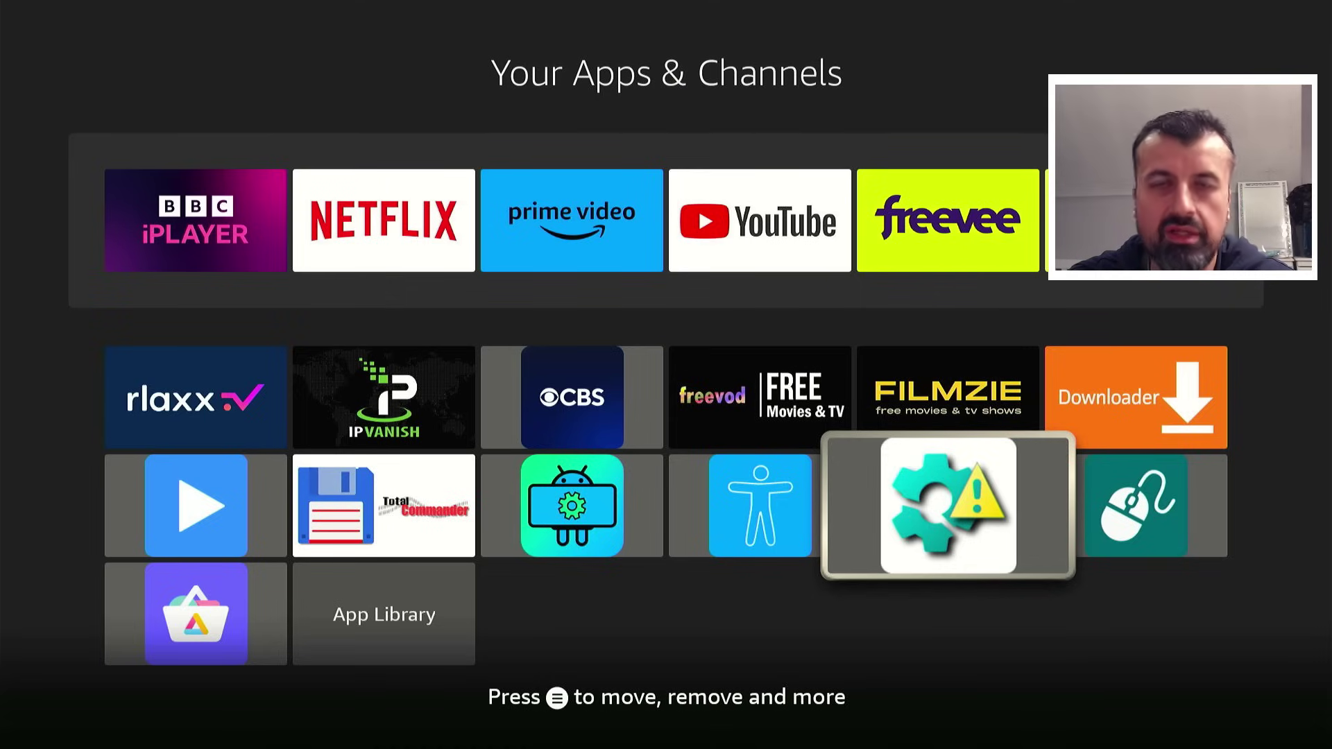
key(Right)
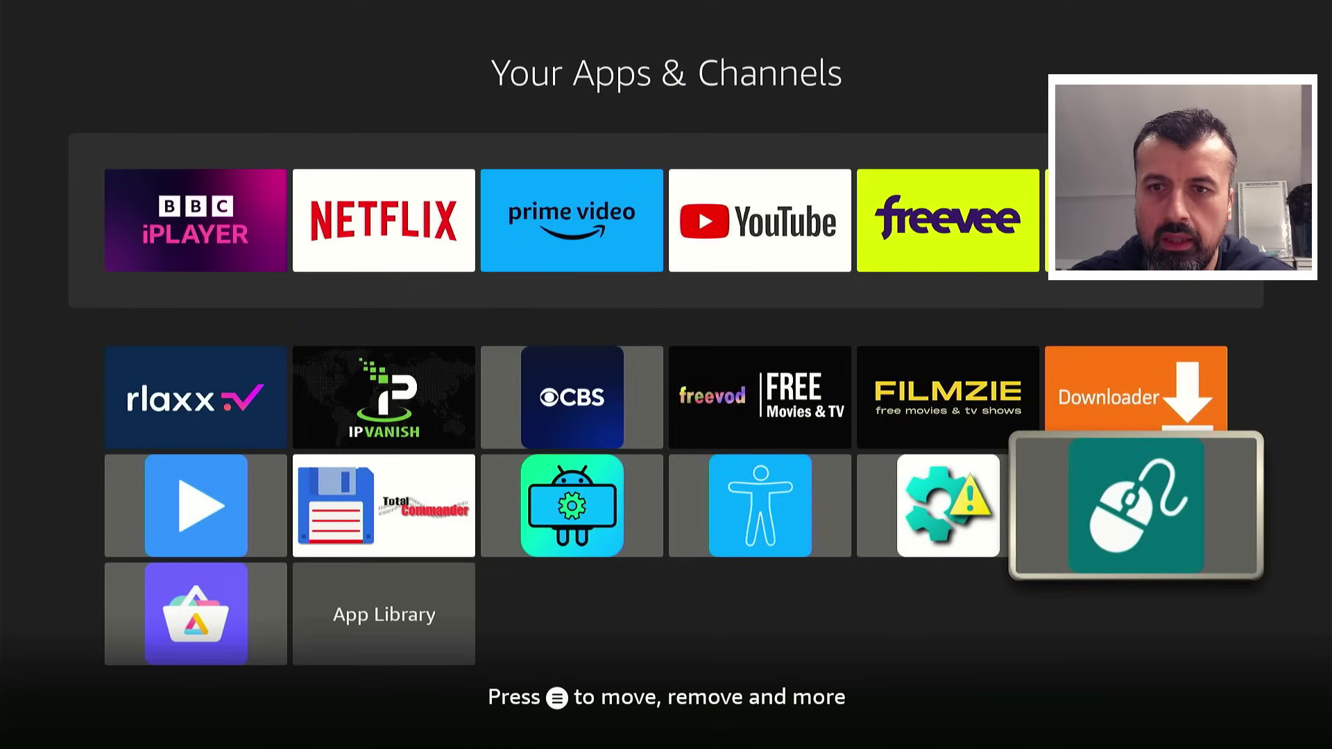
key(Return)
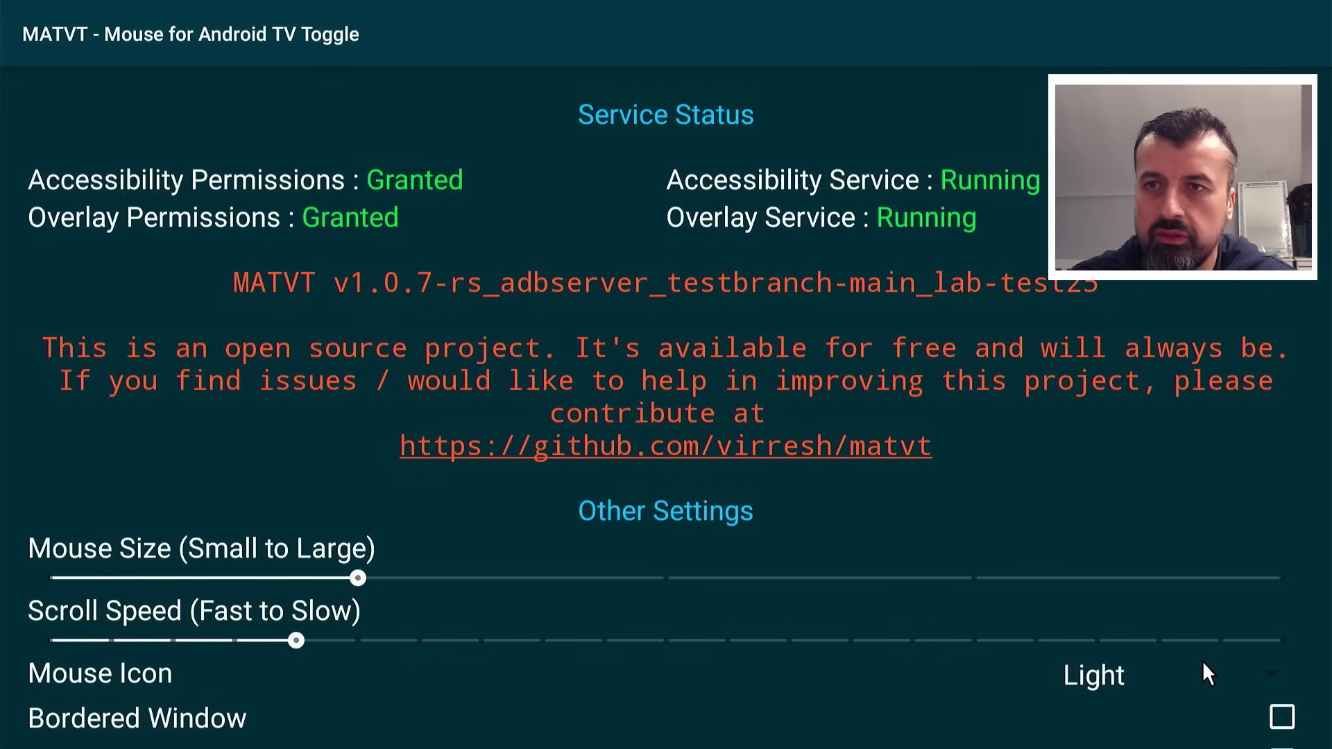
Change the Mouse Icon to Hand in MATVT's Other Settings
key(Down)
key(Down)
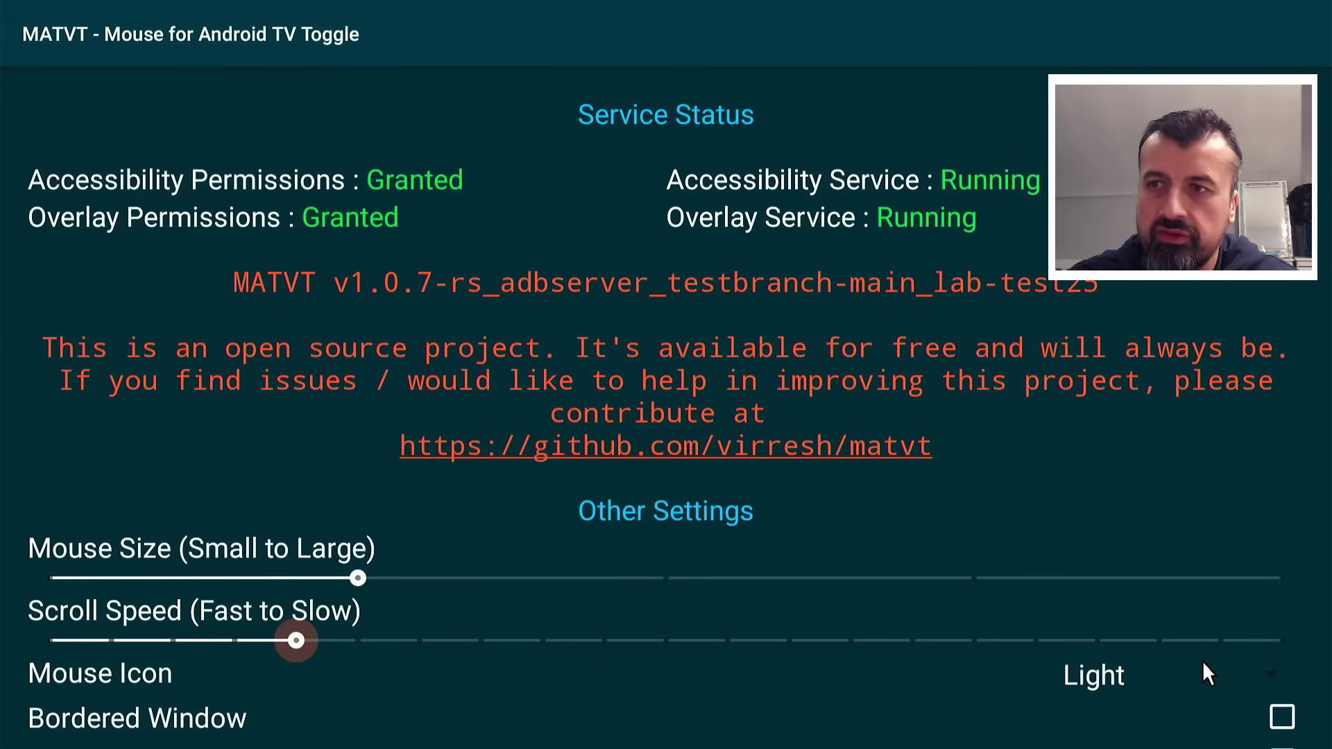
key(Up)
key(Down)
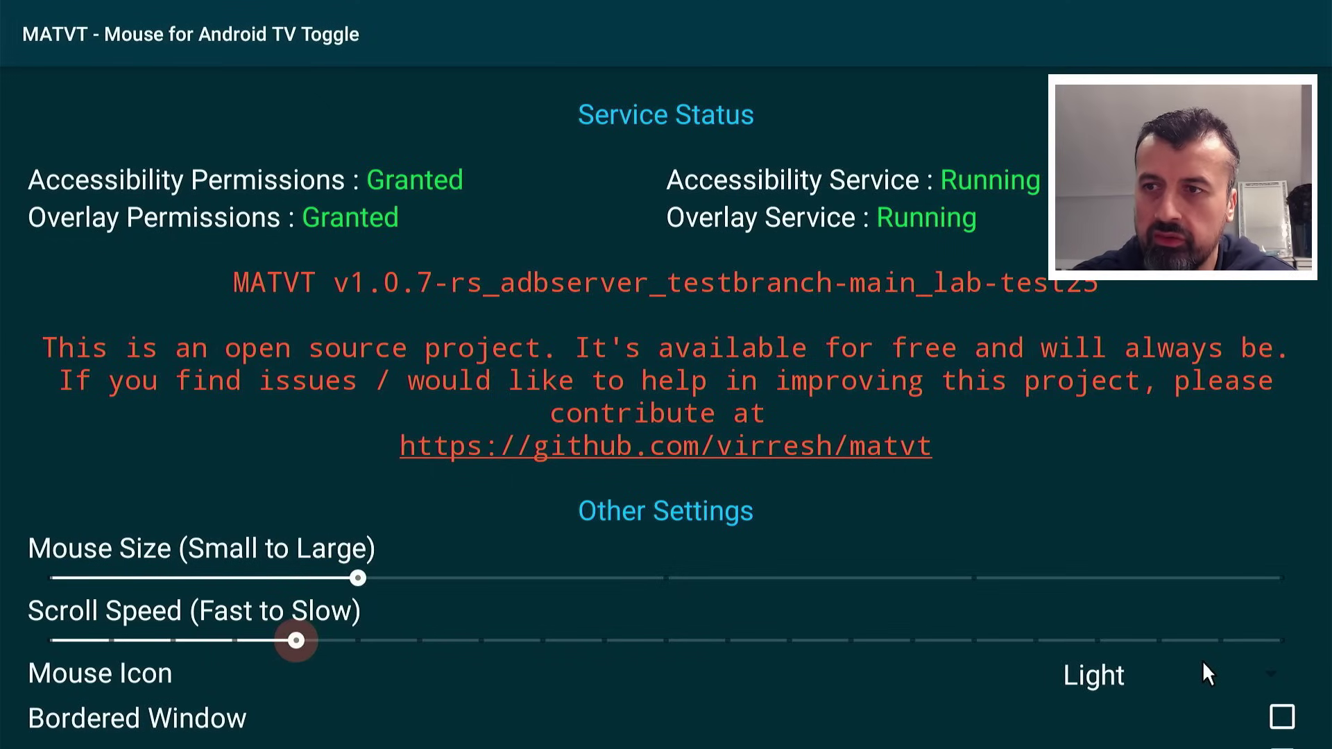
key(Up)
key(Down)
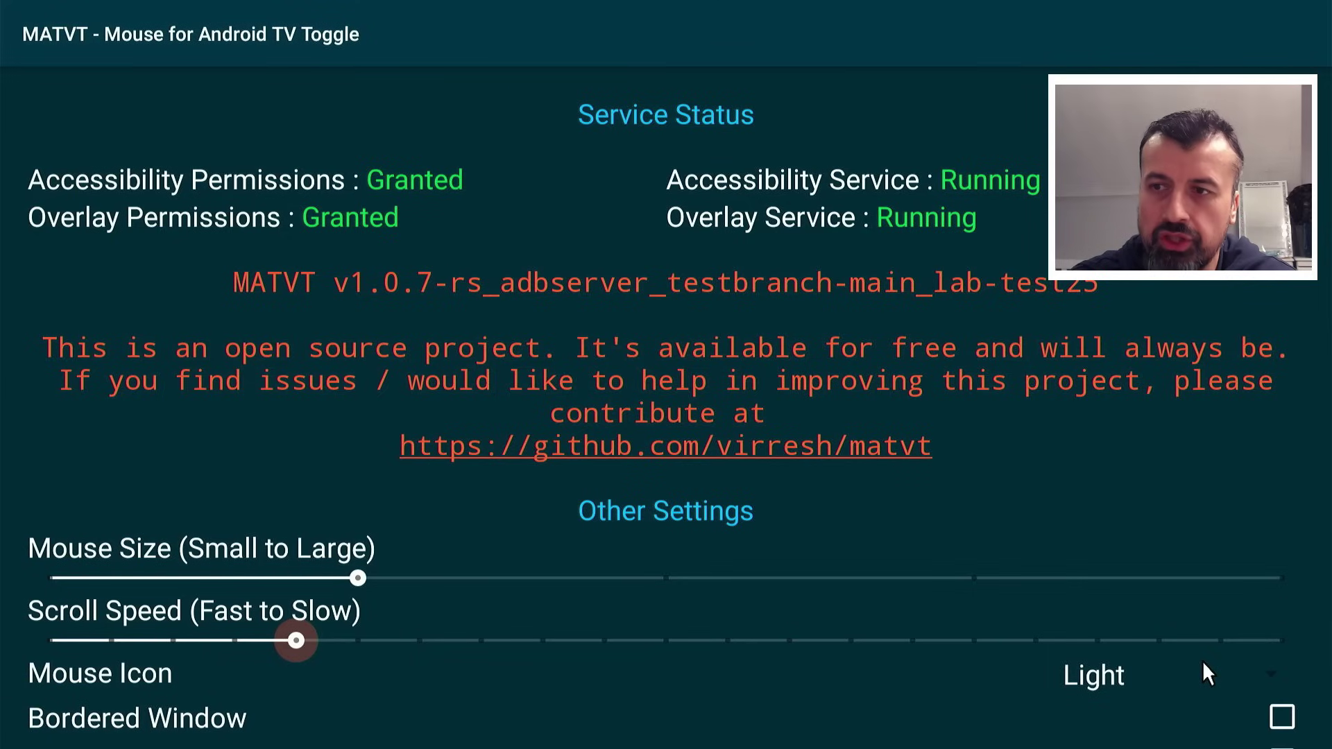
key(Down)
key(Return)
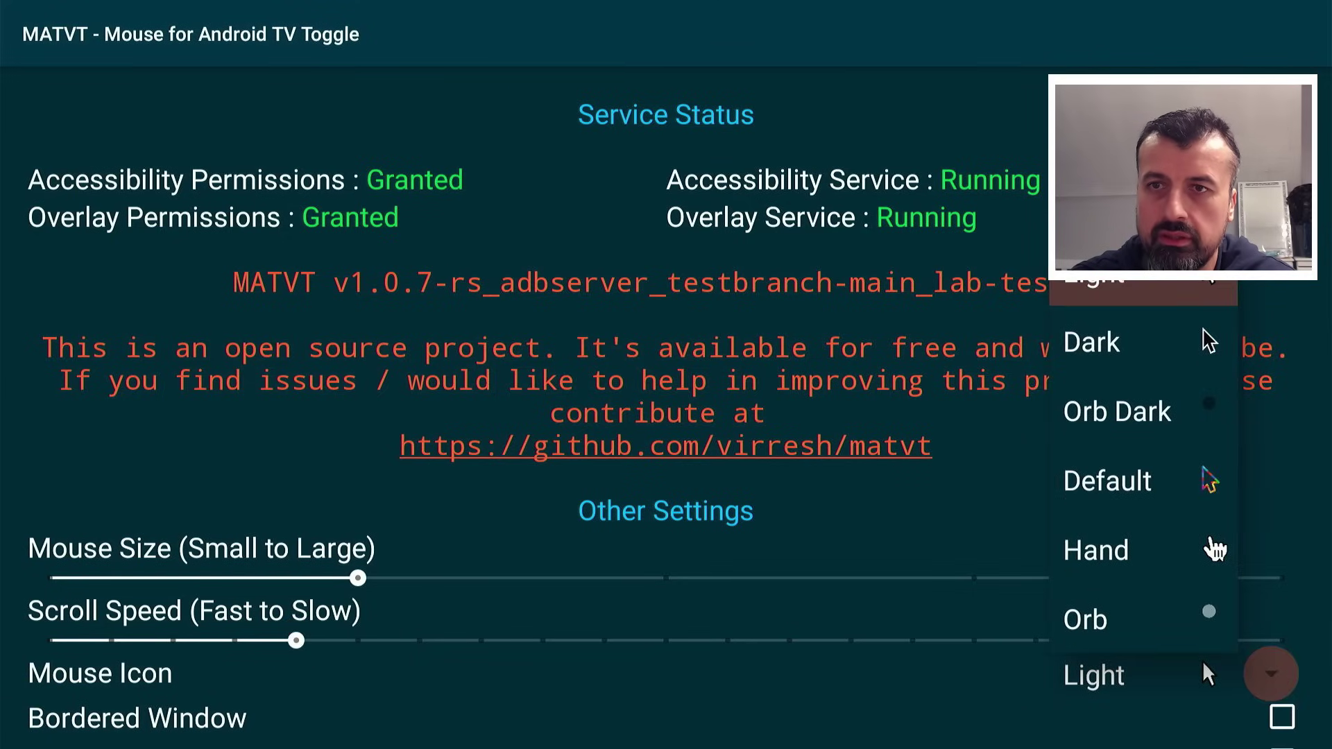
key(Down)
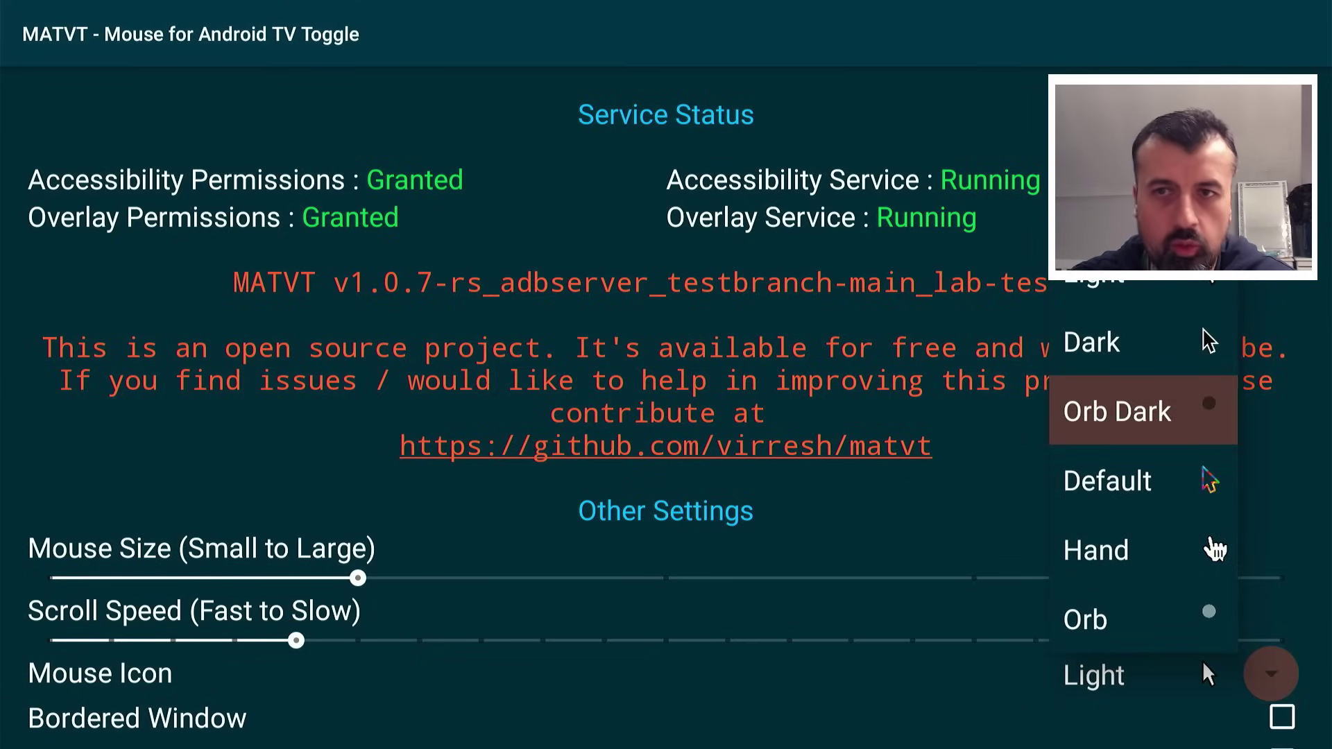
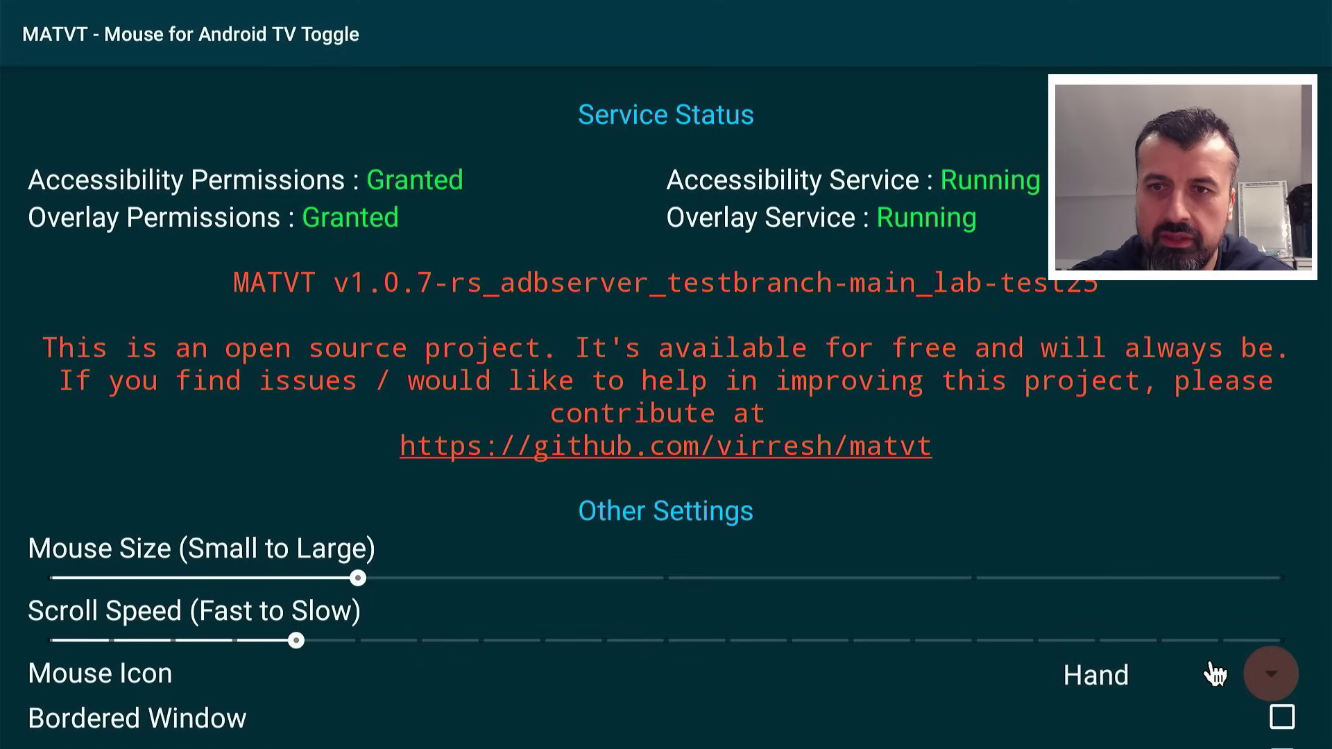
Detect the remote's play/pause button, code 85, and confirm it as MATVT's new Boss Key
key(Down)
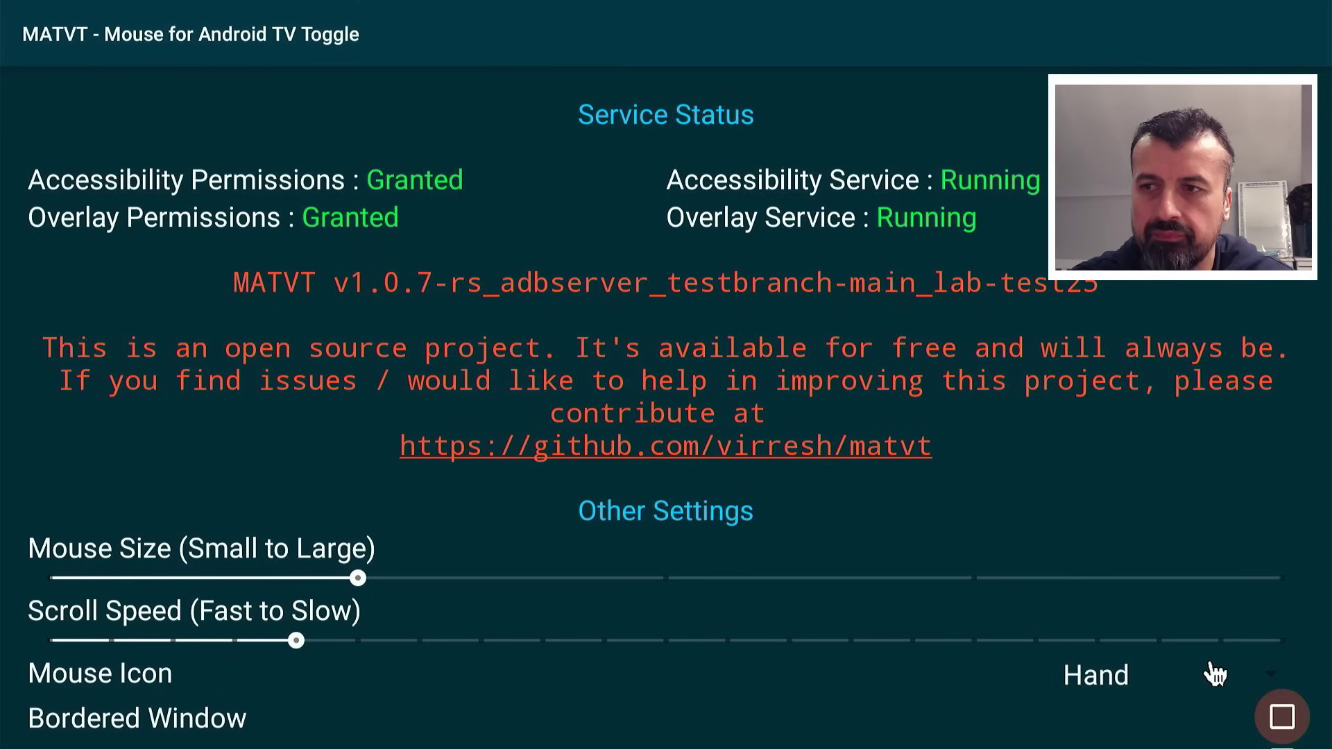
key(Down)
key(Down)
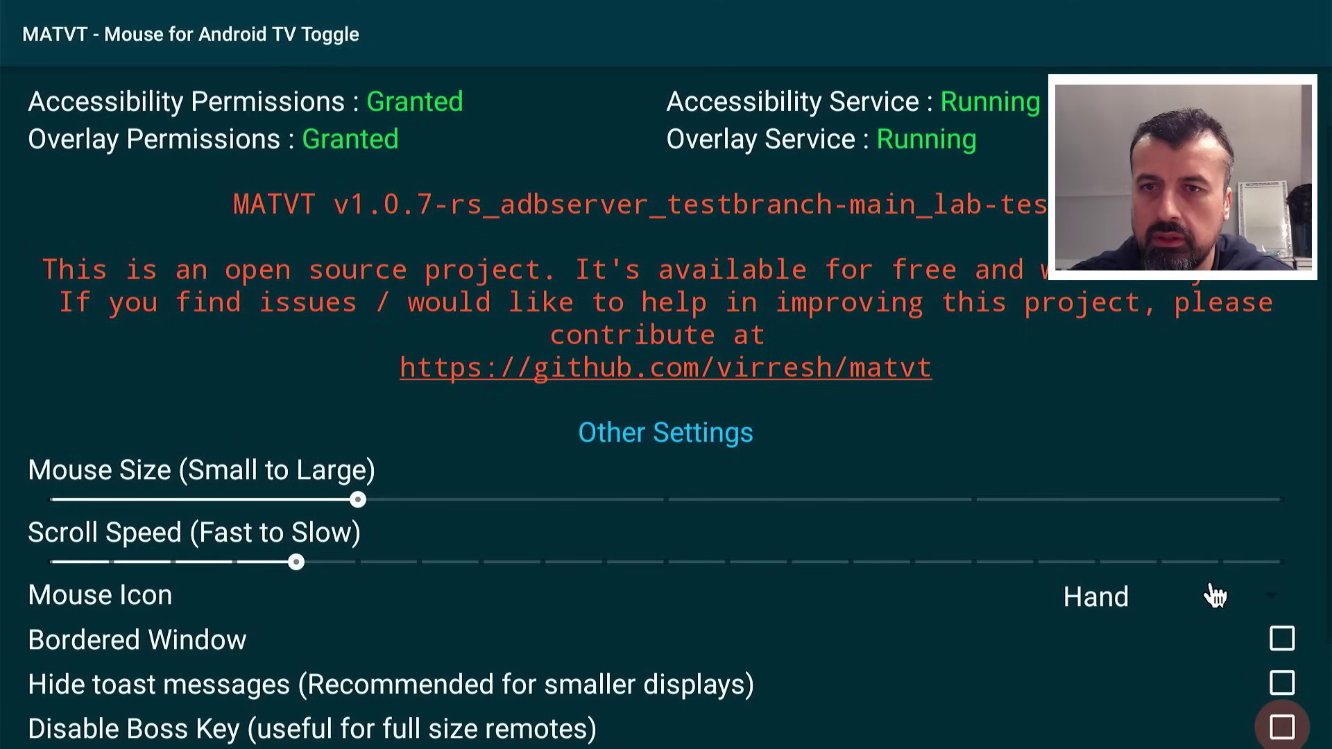
key(Down)
key(Down)
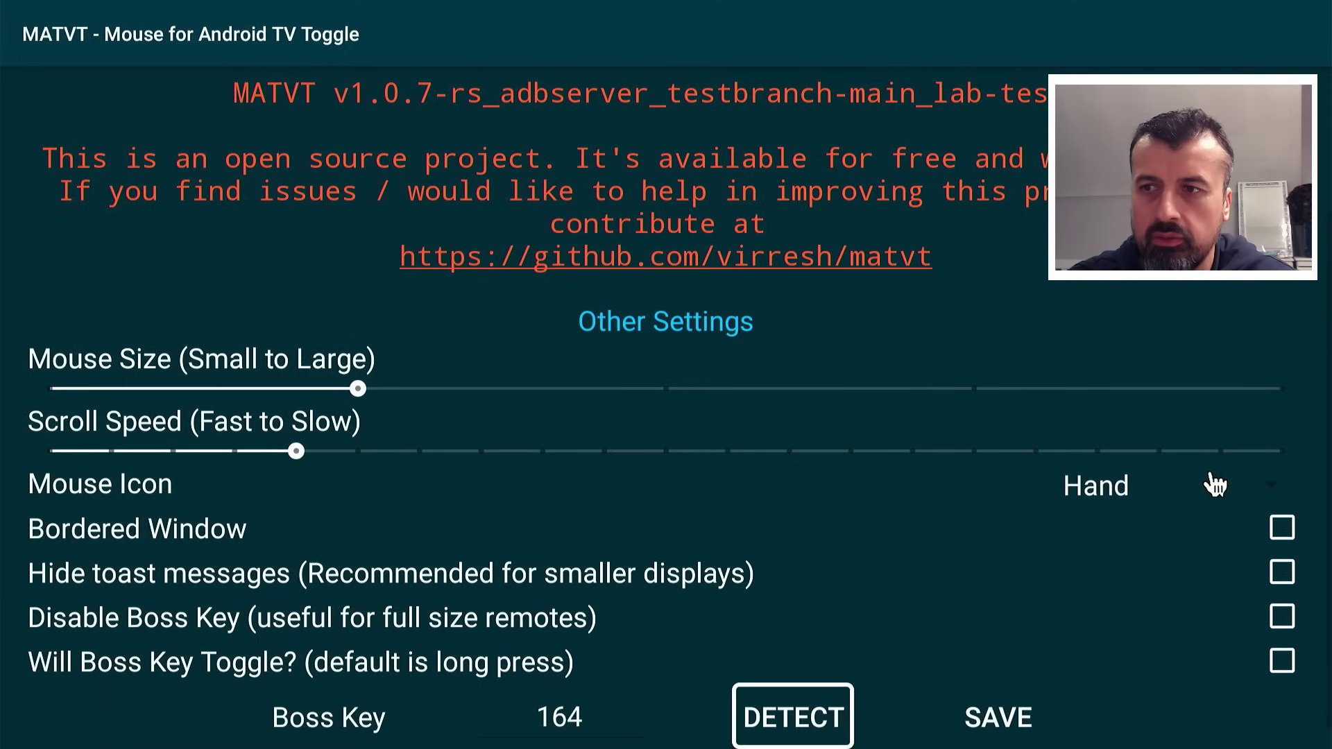
key(Left)
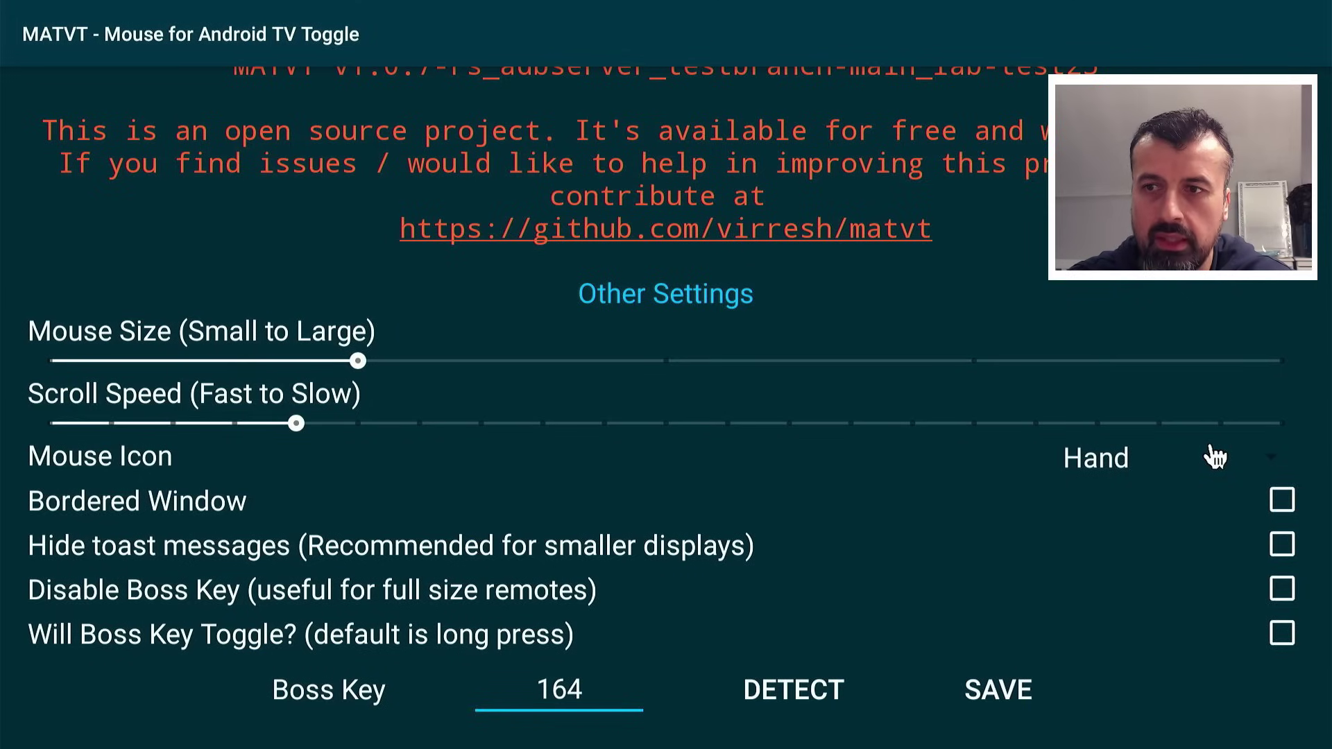
key(Right)
key(Return)
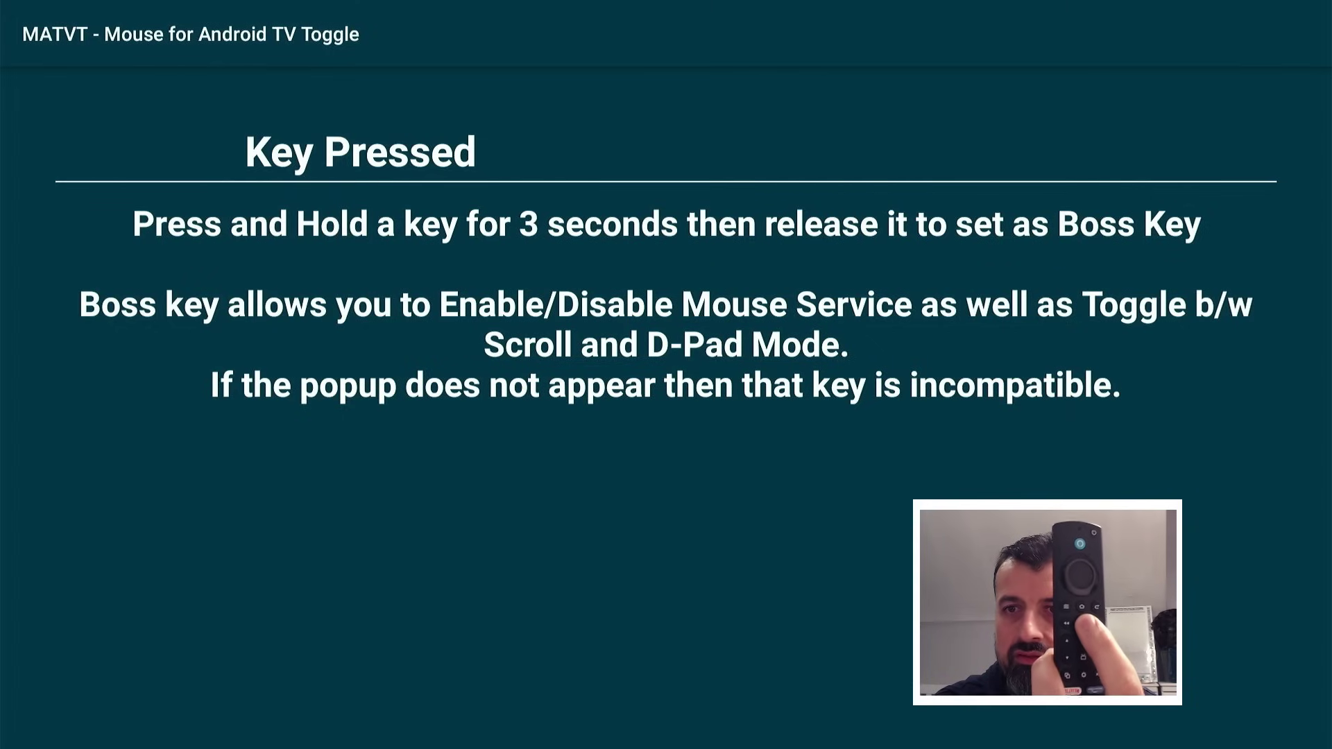
key(XF86AudioPlay)
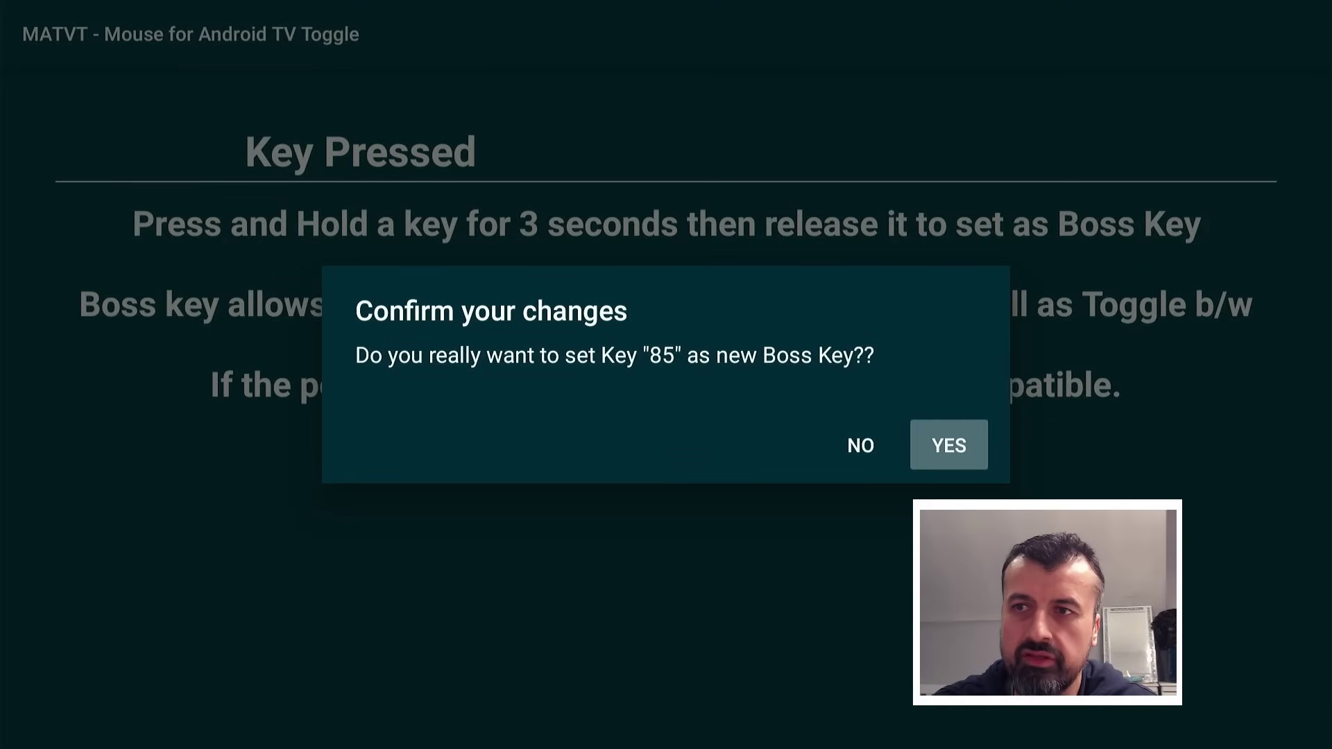
key(Left)
key(Right)
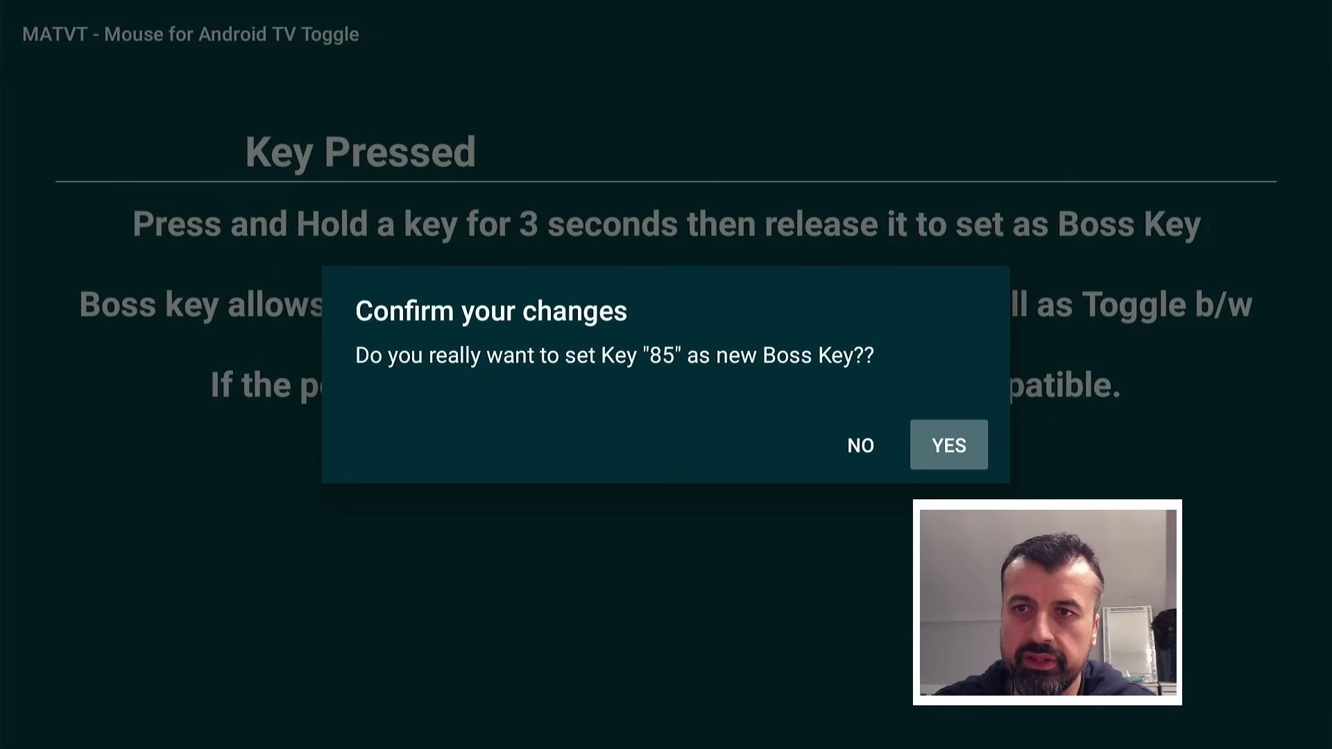
key(Return)
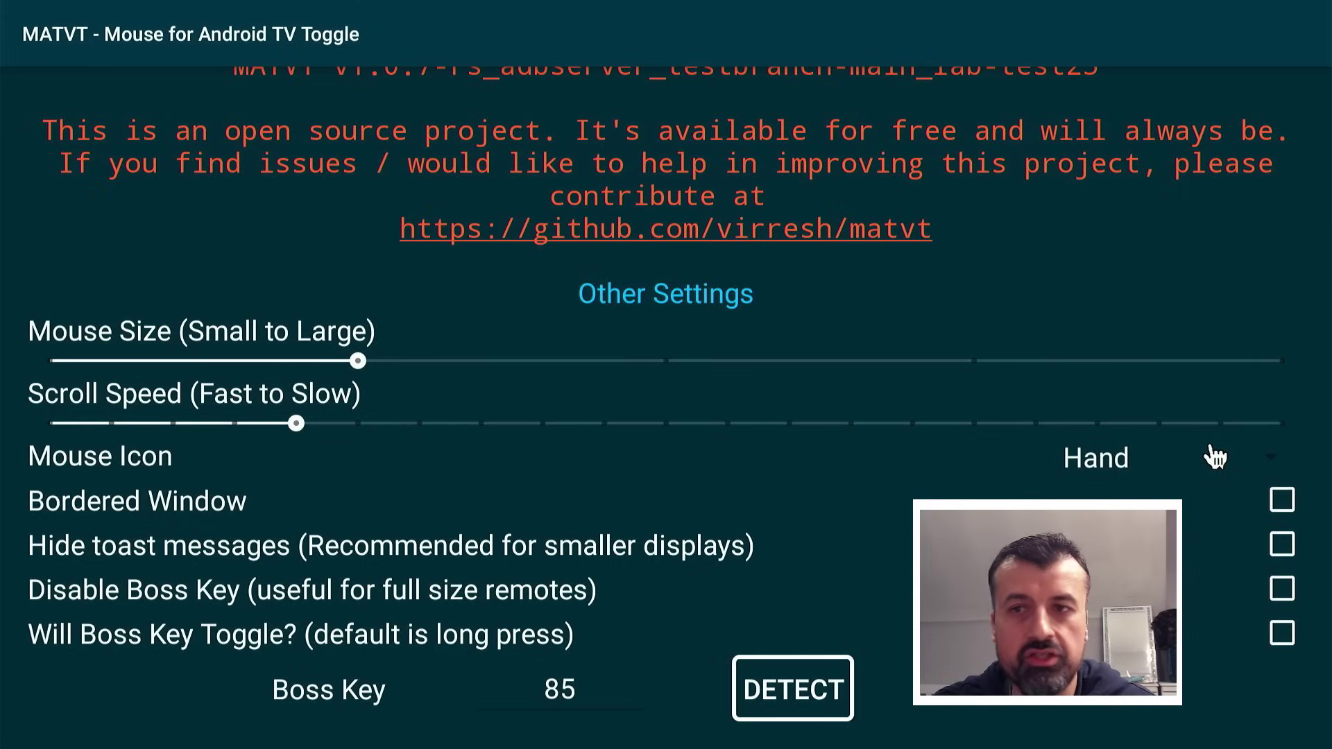
Save the Boss Key setting of 85 and return to the Fire TV home screen
key(Left)
key(Right)
key(Right)
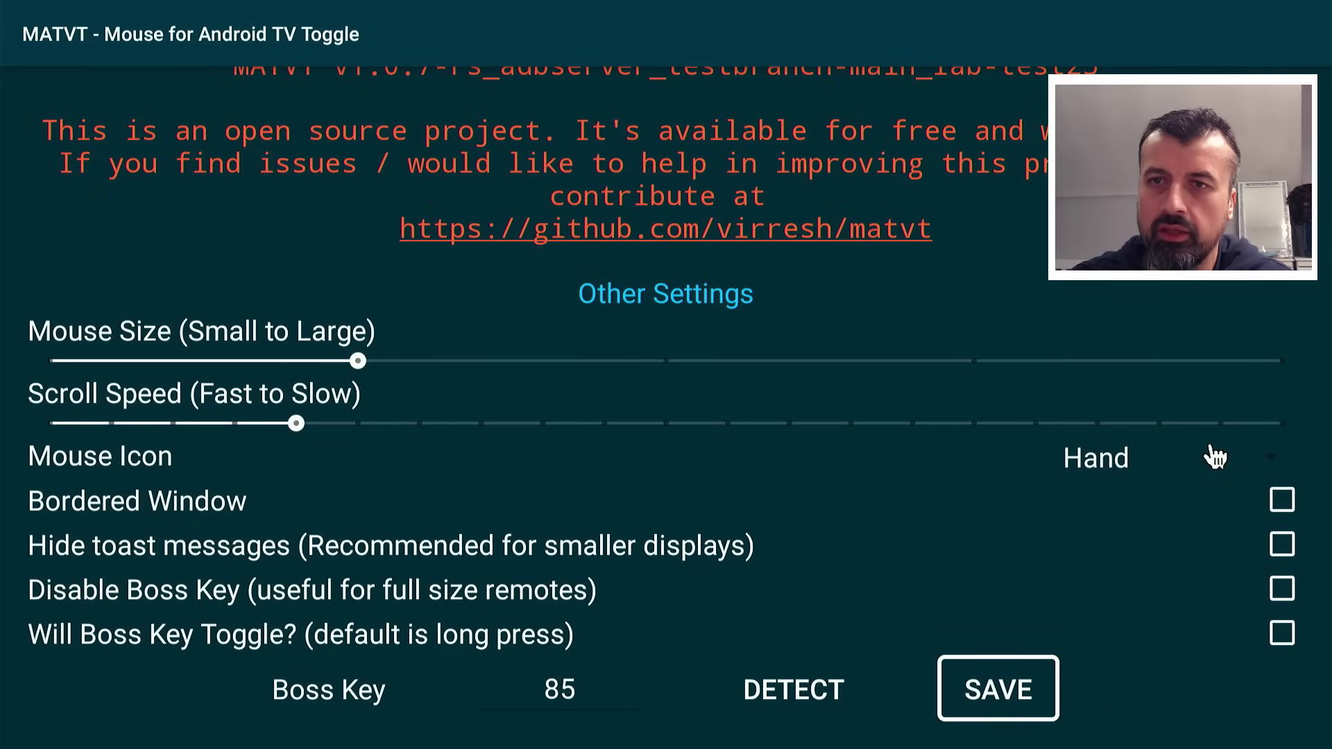
key(Return)
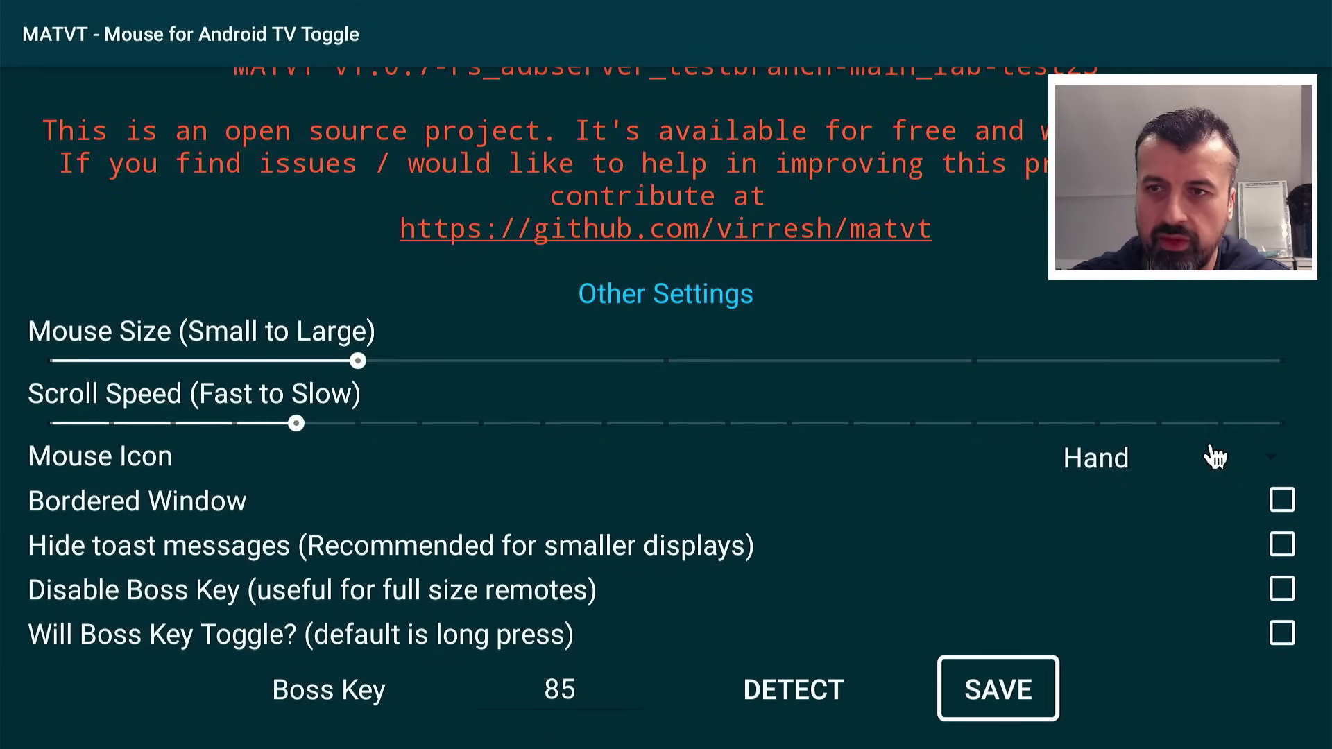
key(Home)
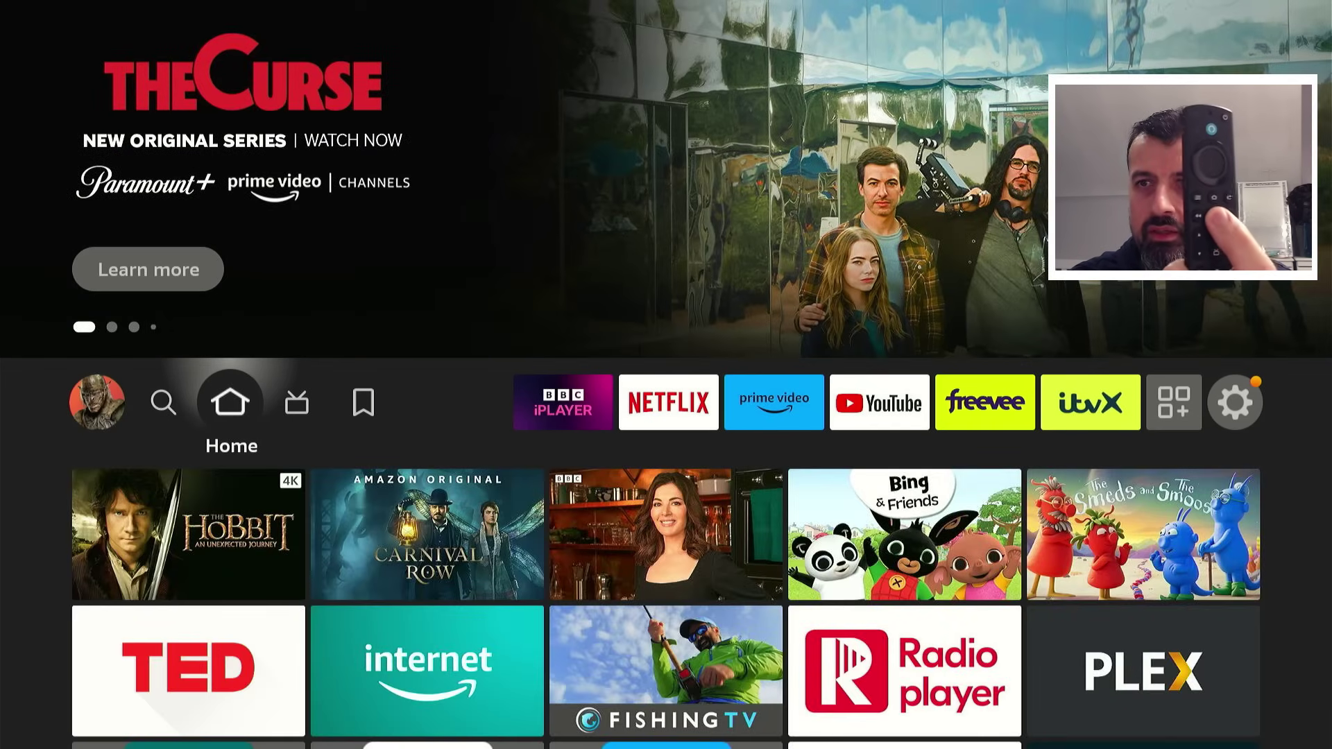
Test the Boss Key on the home screen by showing the mouse pointer and switching to Scroll Mode
key(XF86AudioPlay)
key(XF86AudioPlay)
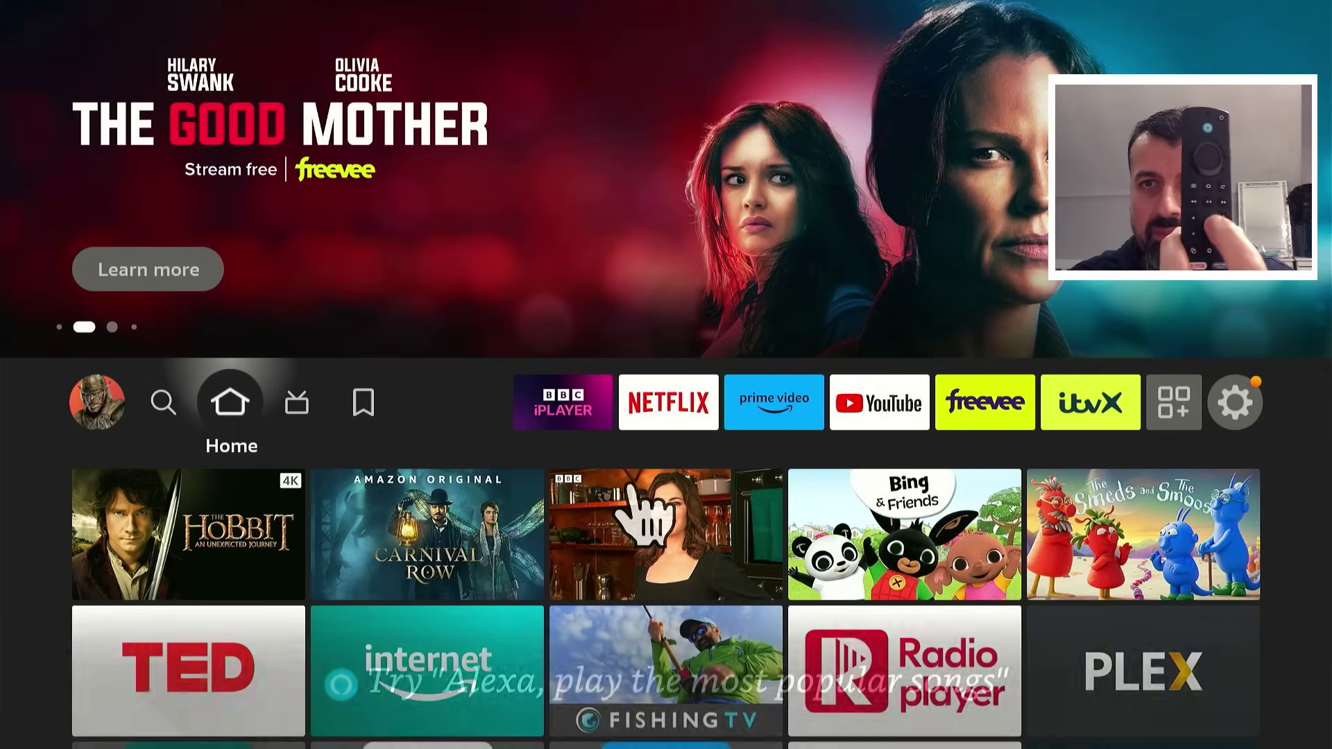
key(Menu)
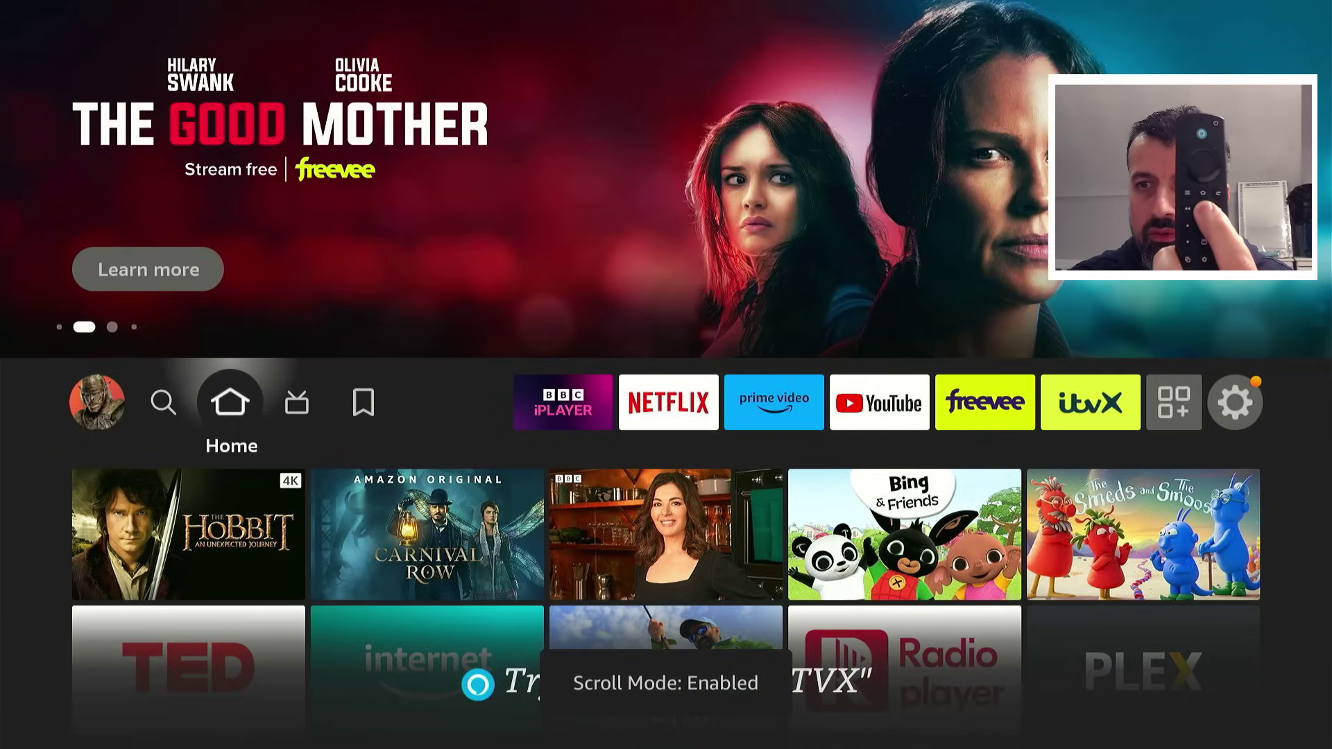
key(Menu)
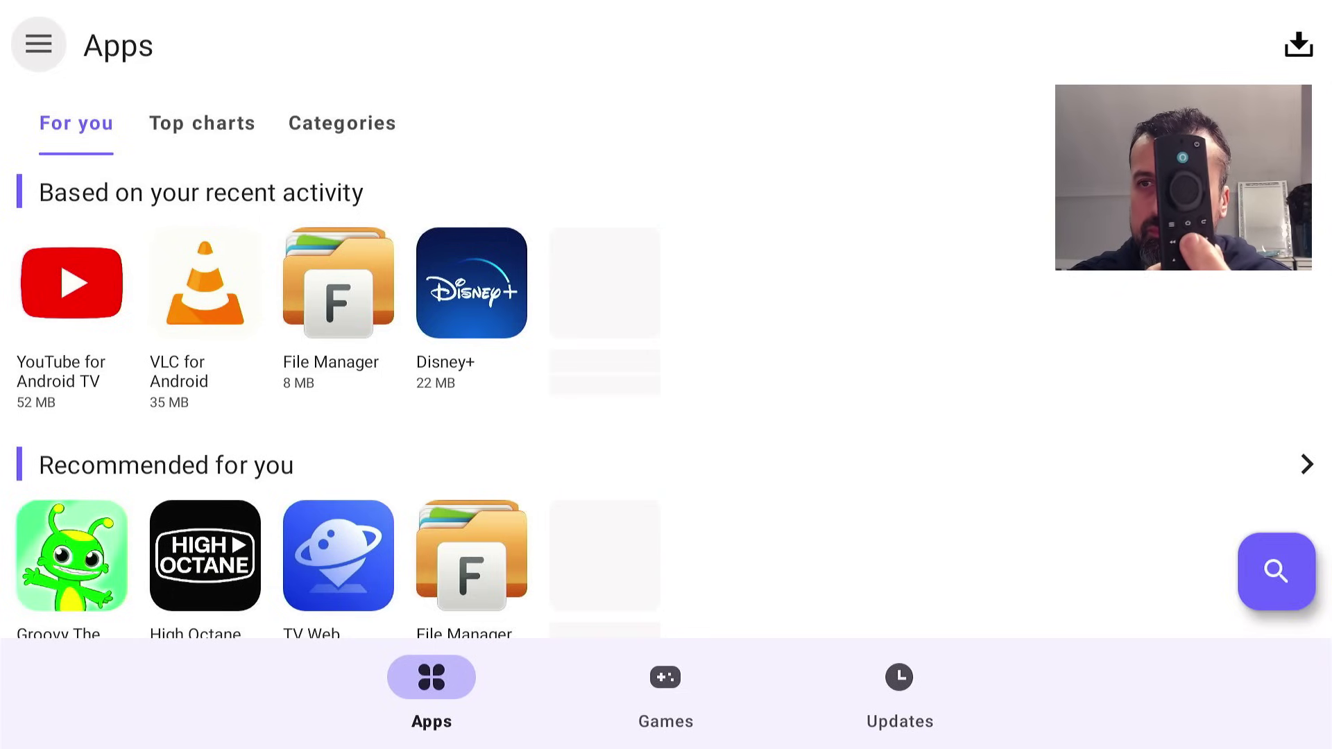
Activate the mouse toggle in the app store and allow USB debugging with Always allow from this computer checked
key(XF86AudioPlay)
key(XF86AudioPlay)
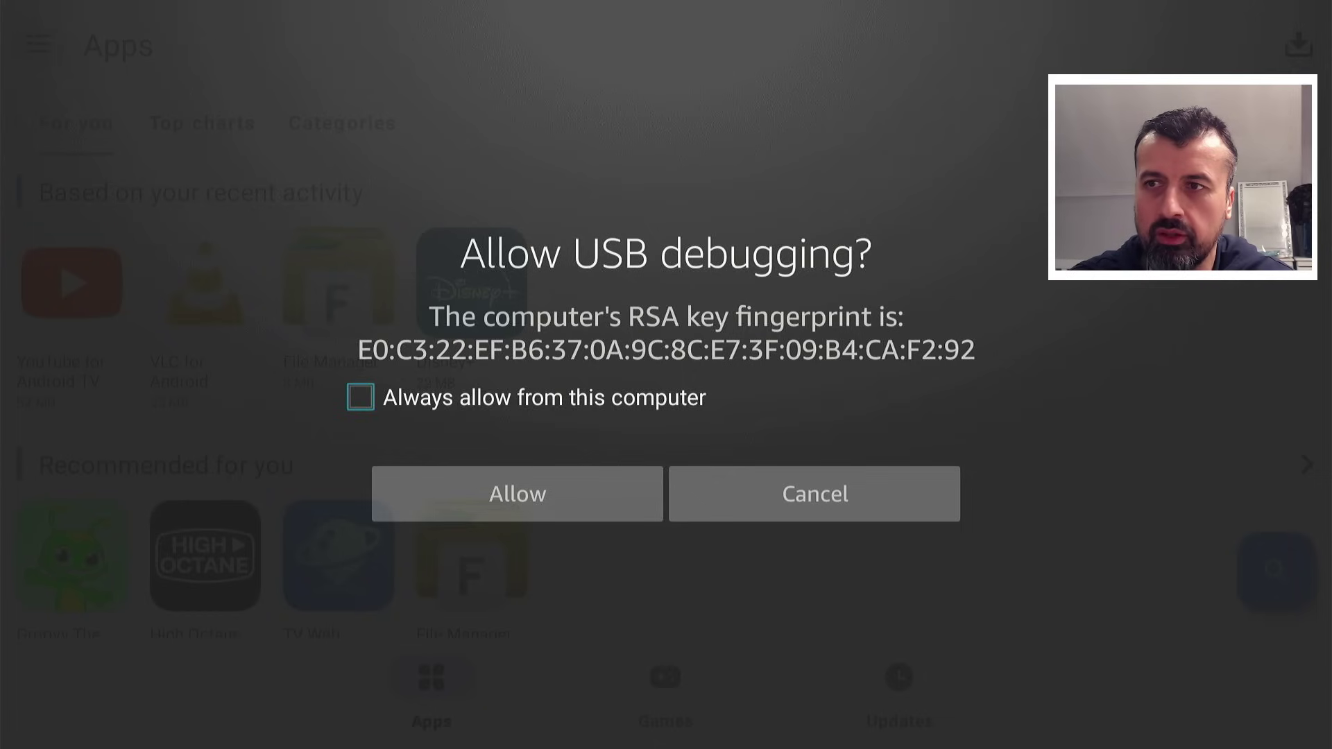
key(Return)
key(Down)
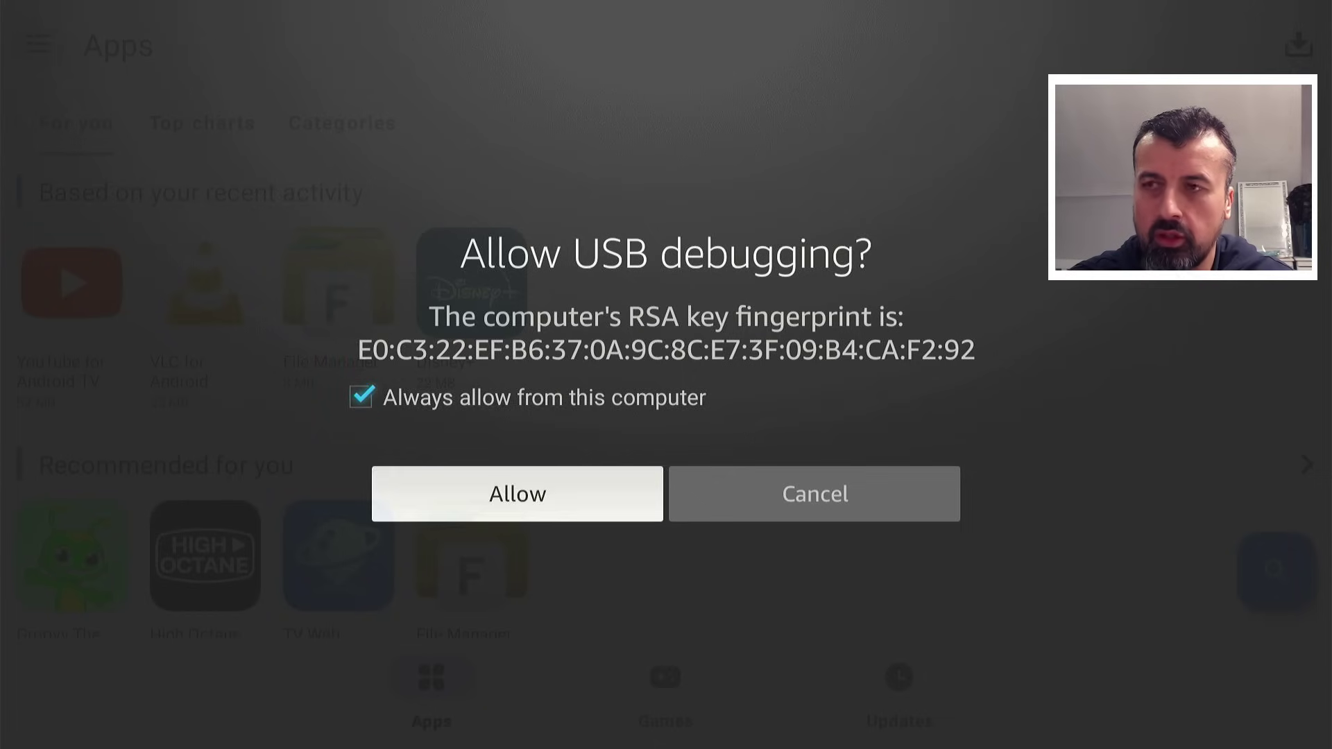
key(Return)
Open the File Manager app page, reactivate the mouse pointer and use it to return to the Apps page
key(Return)
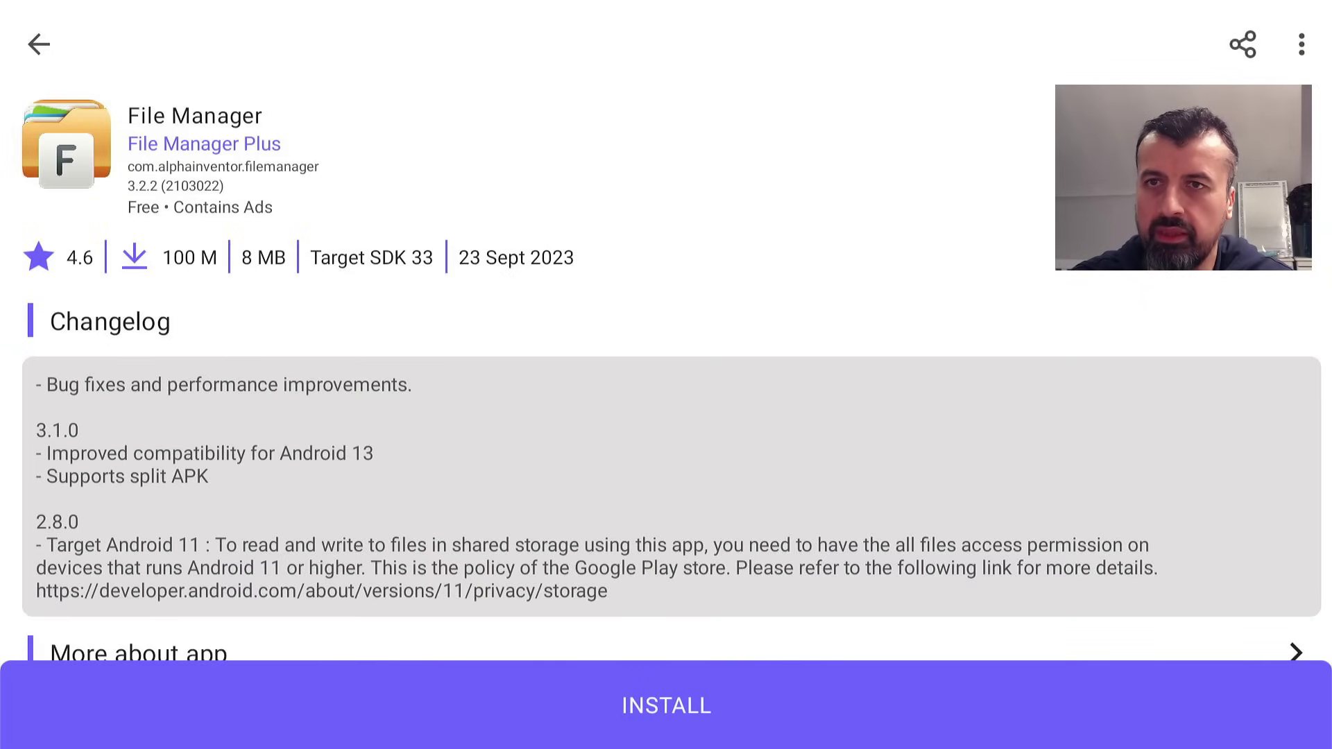
key(XF86AudioPlay)
key(XF86AudioPlay)
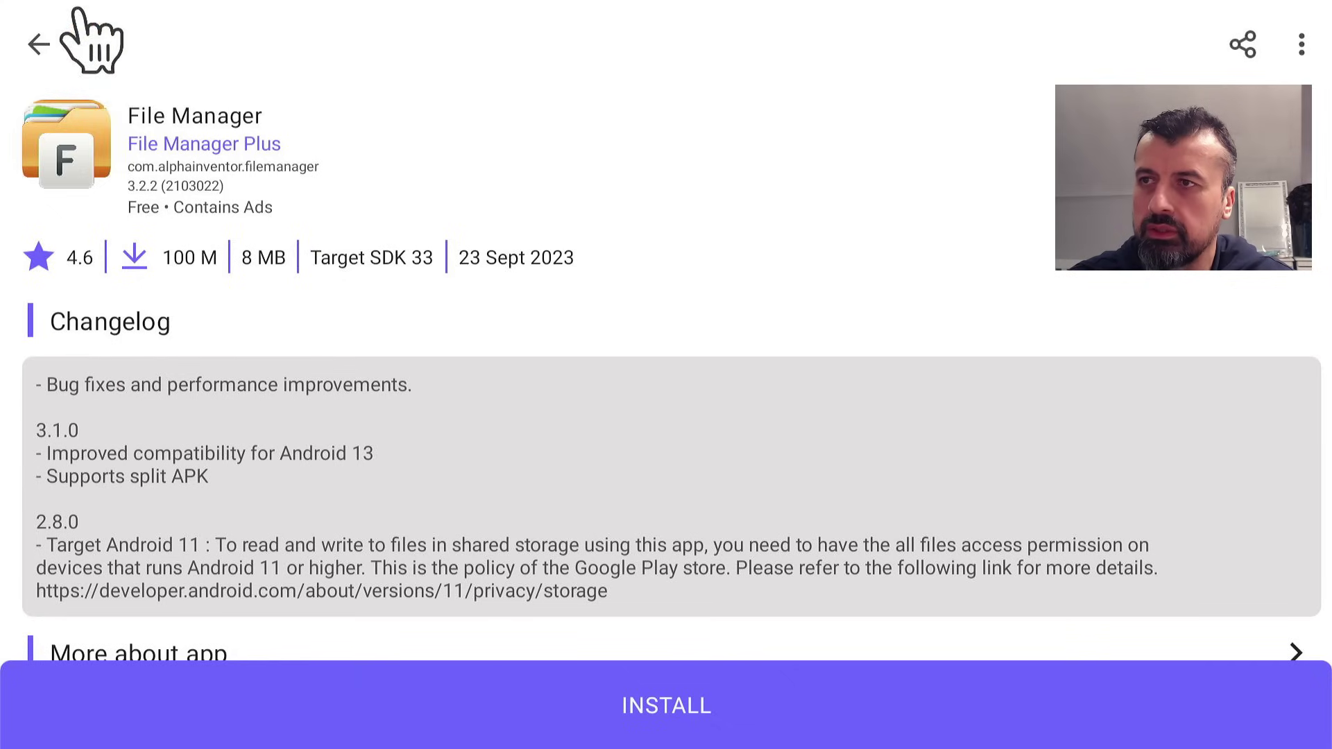
click(34, 43)
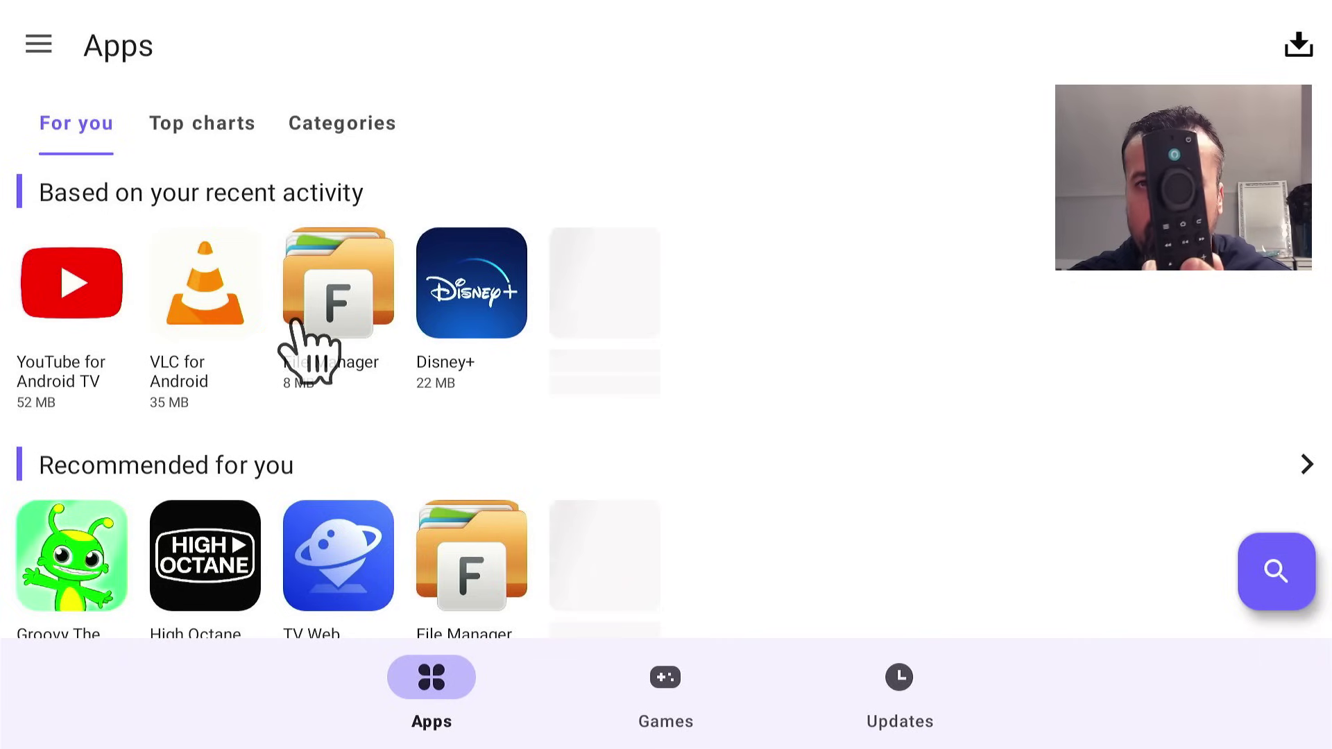
Test Scroll Mode by scrolling the app store's For you list down past Recommended for you and partway back up
key(XF86AudioPlay)
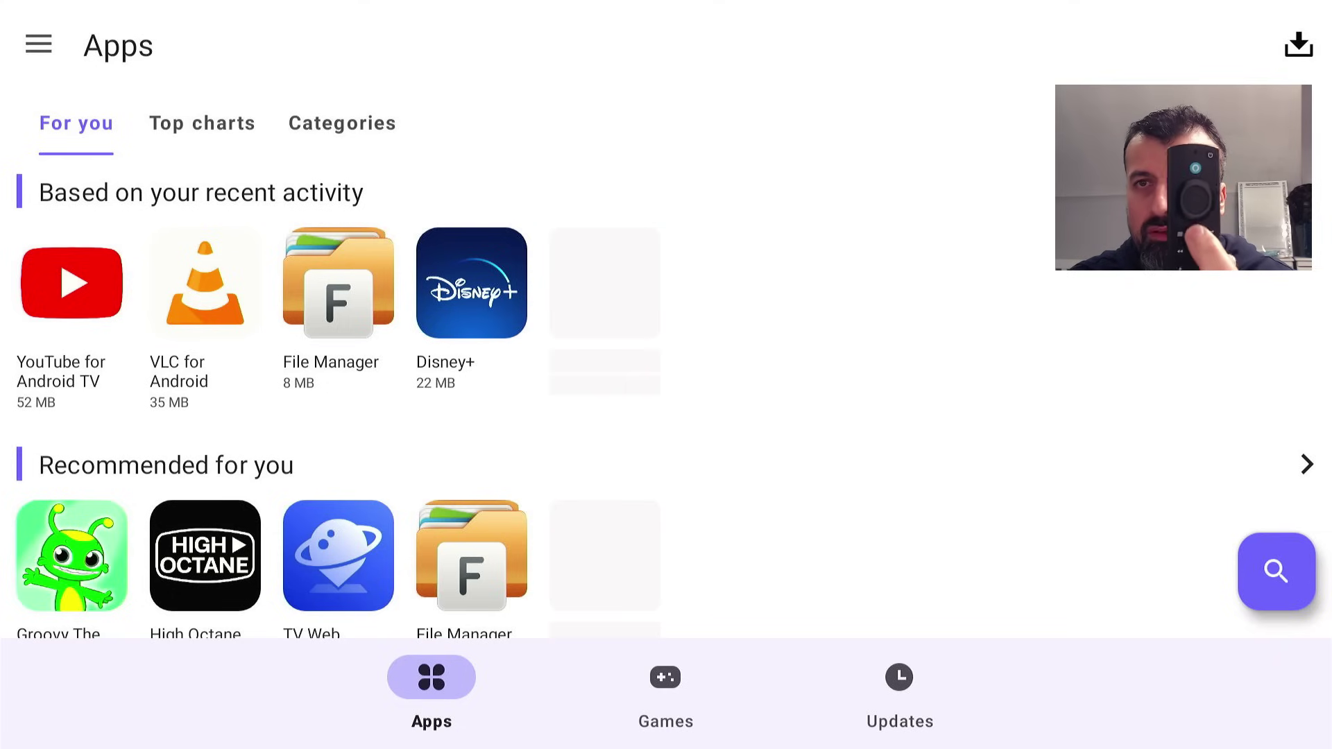
scroll(309, 351, down, 1)
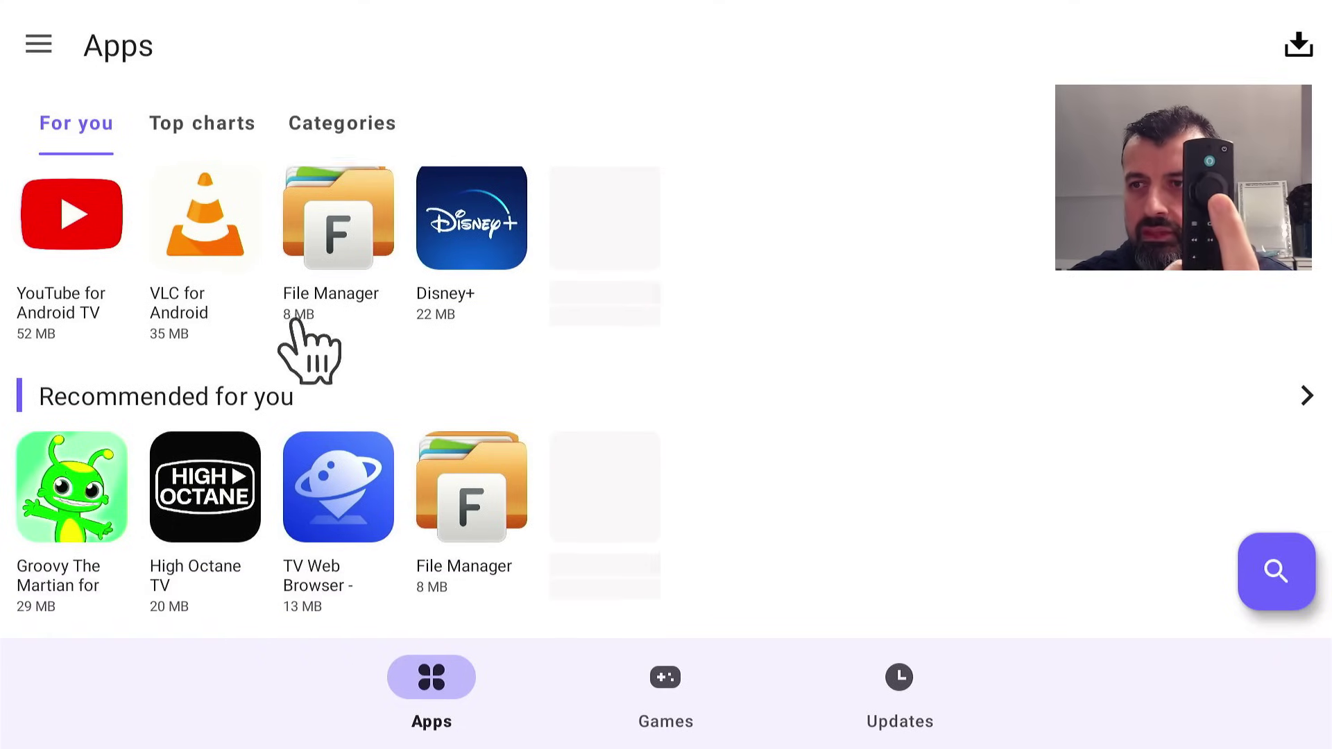
scroll(296, 321, down, 1)
scroll(296, 321, down, 1)
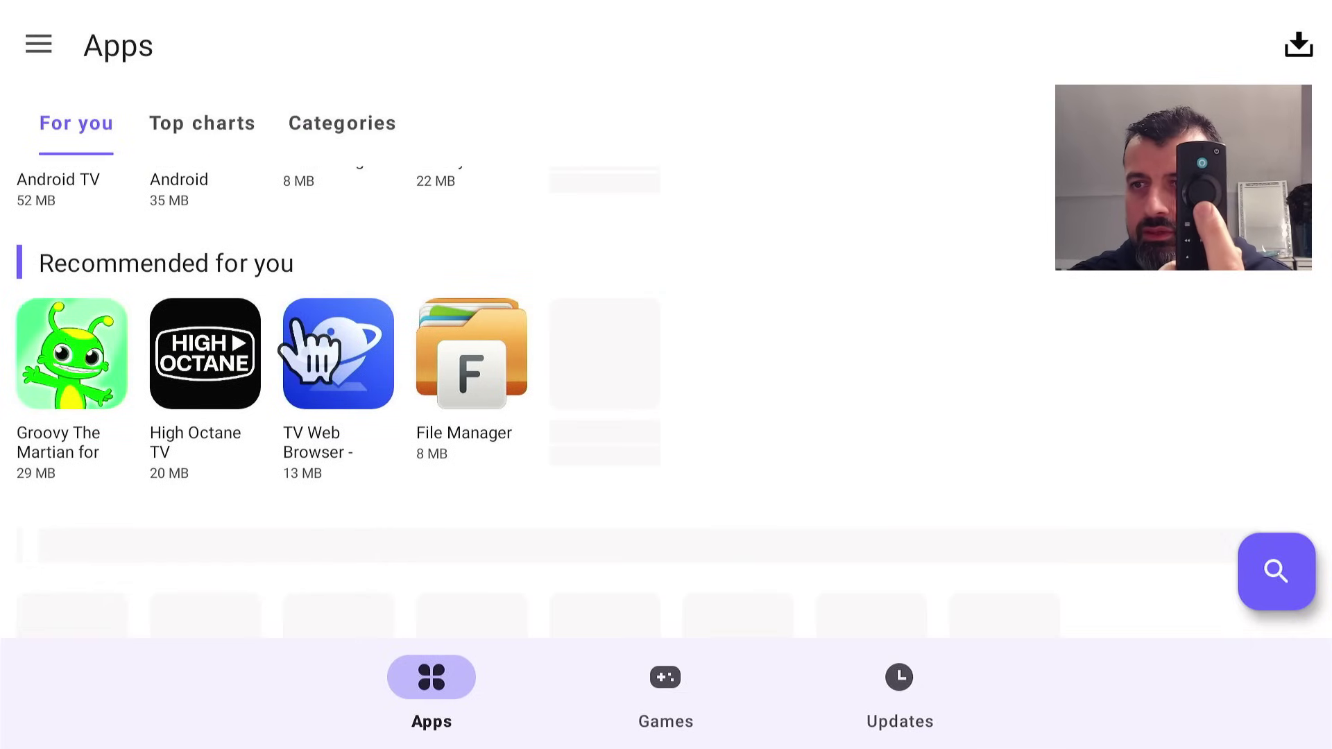
scroll(296, 321, down, 1)
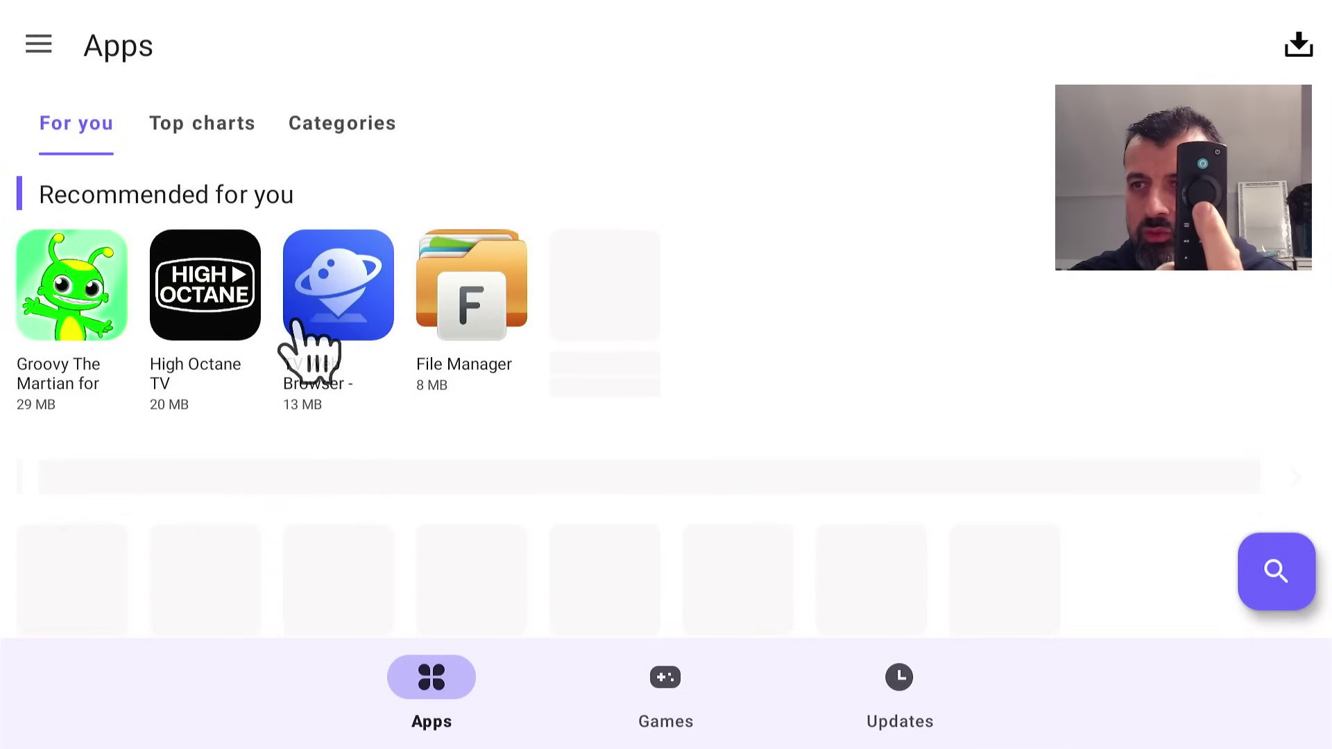
scroll(296, 321, up, 1)
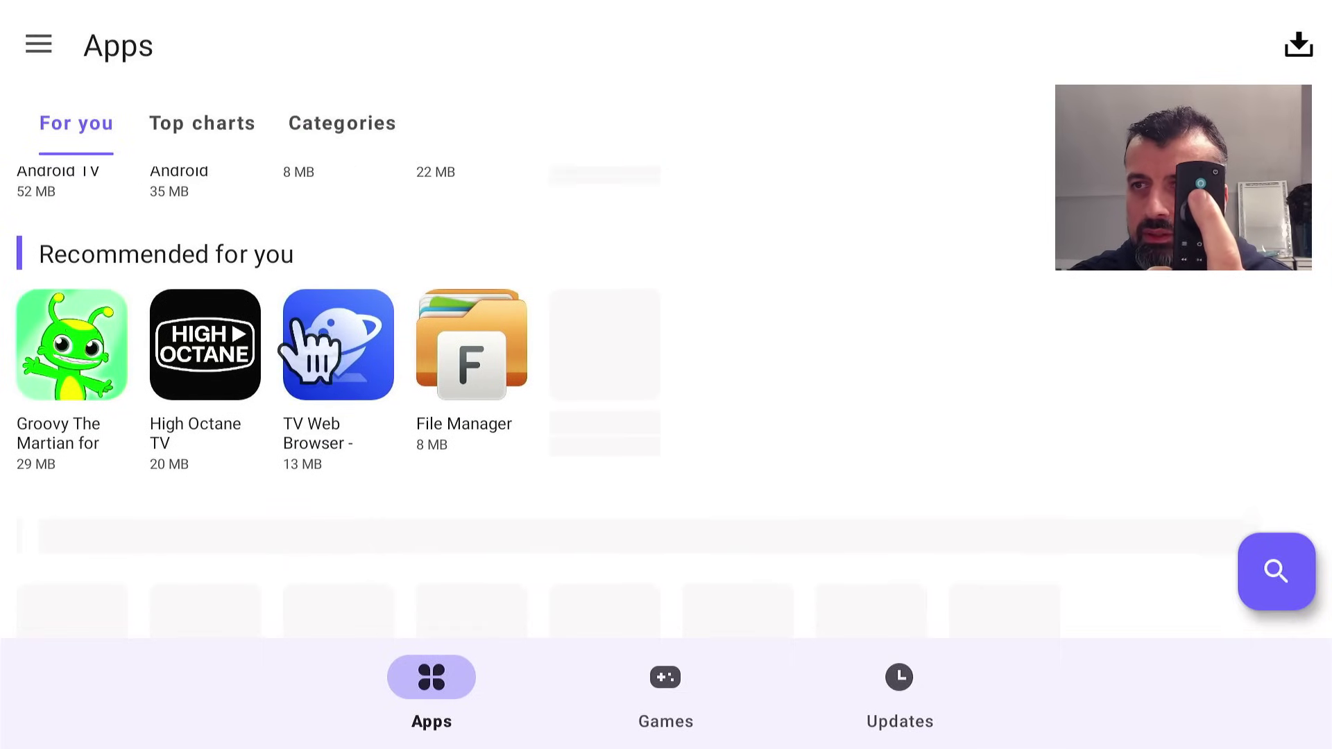
scroll(297, 321, up, 1)
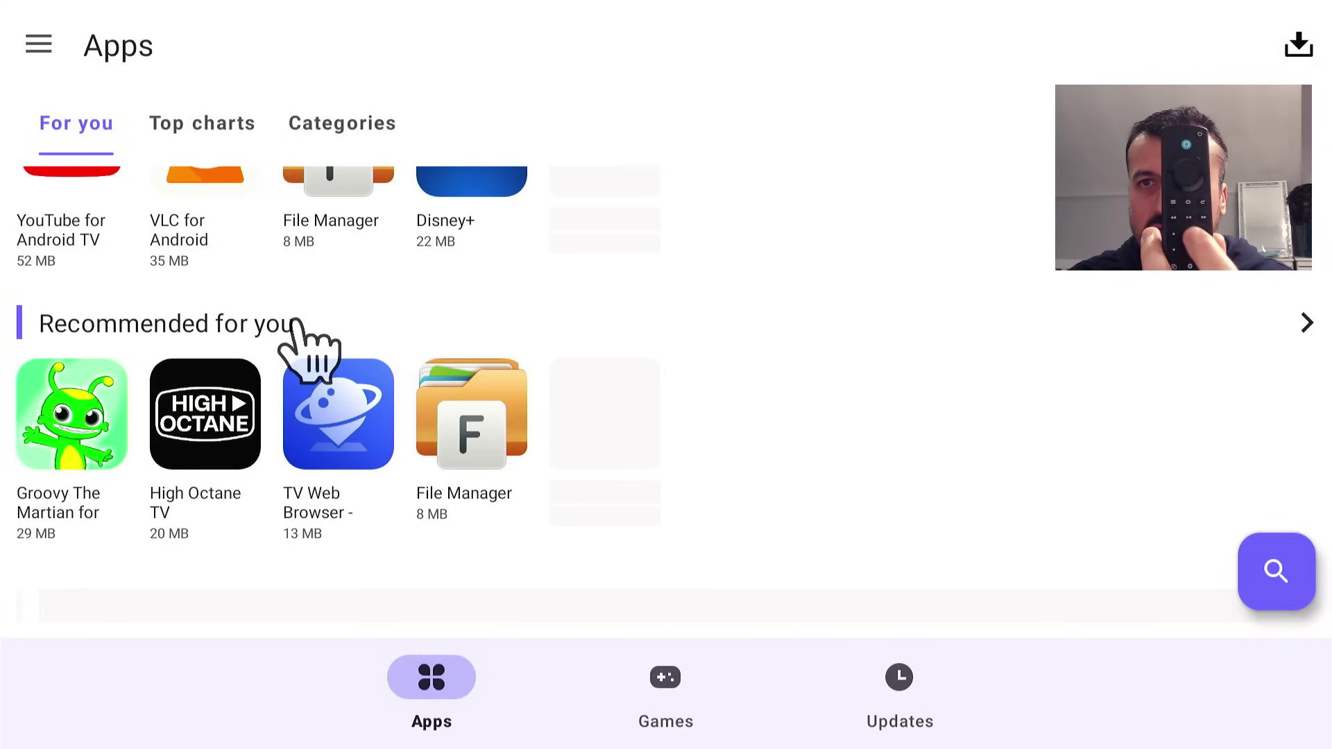
Return to pointer mode in the app store and cycle the mouse toggle to Scroll Mode on the Fire TV home screen
key(XF86AudioPlay)
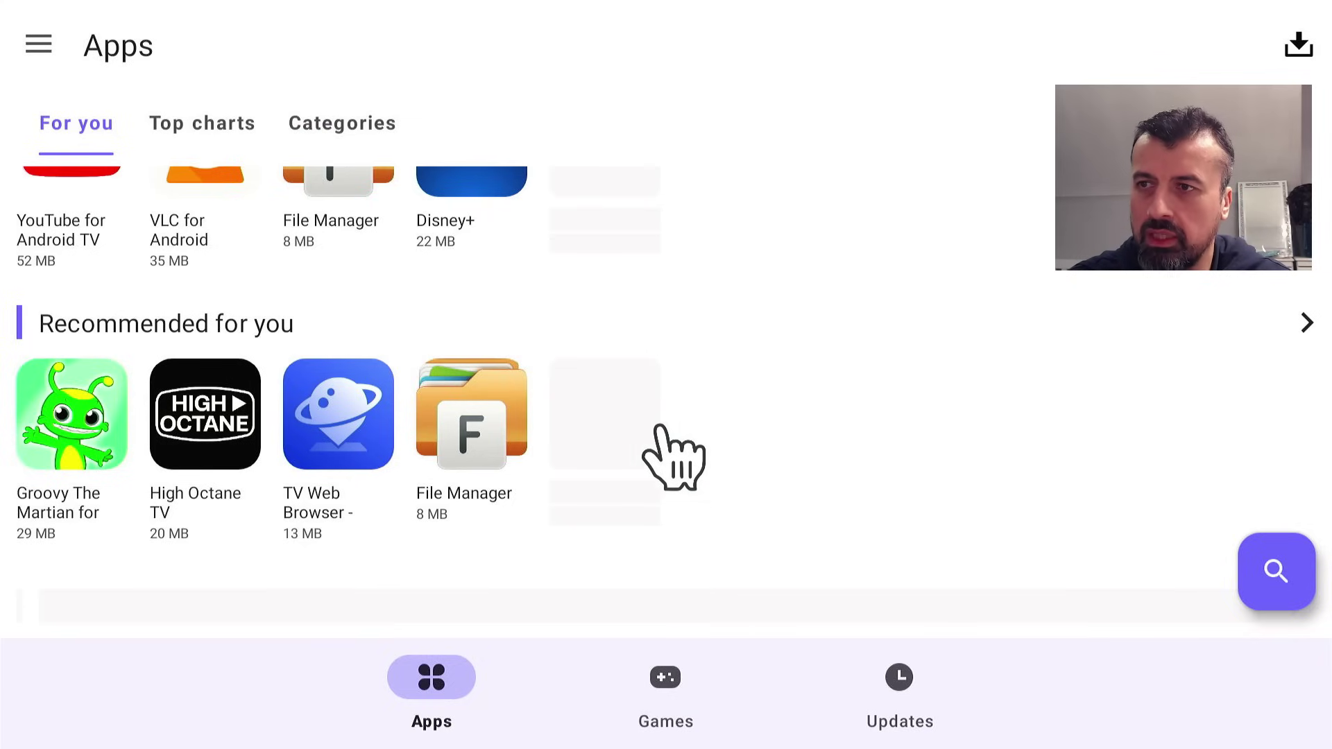
click(309, 427)
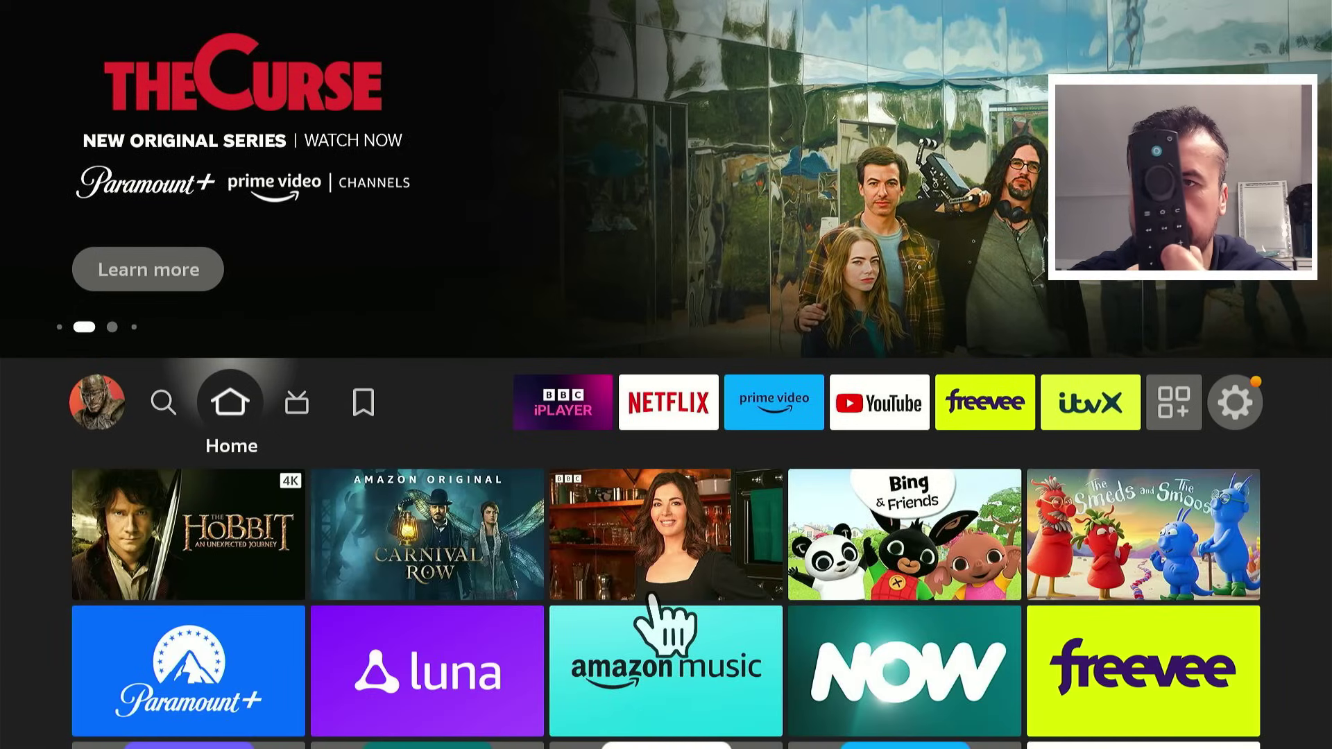
key(Menu)
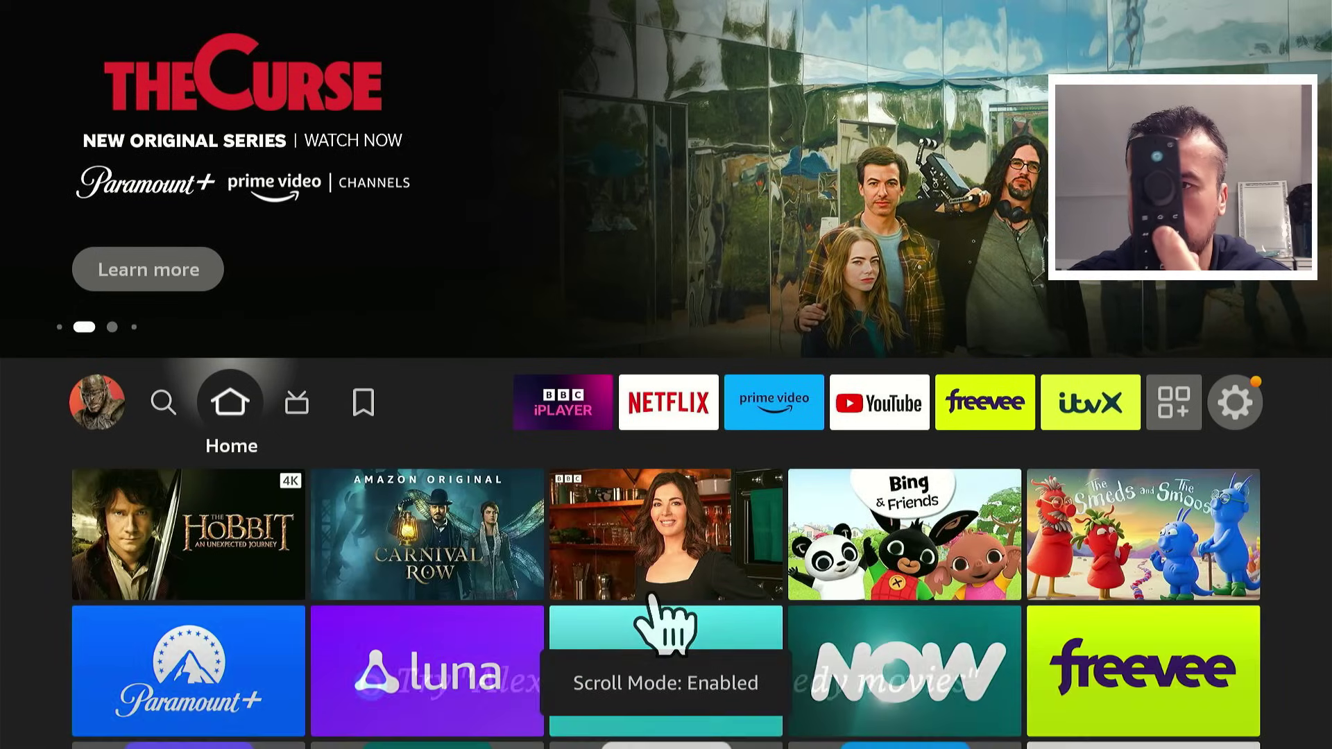
Check normal remote navigation without the pointer by moving the highlight back and forth along the home menu row, ending on the apps shortcut
key(Right)
key(Right)
key(Right)
key(Right)
key(Right)
key(Right)
key(Right)
key(Right)
key(Right)
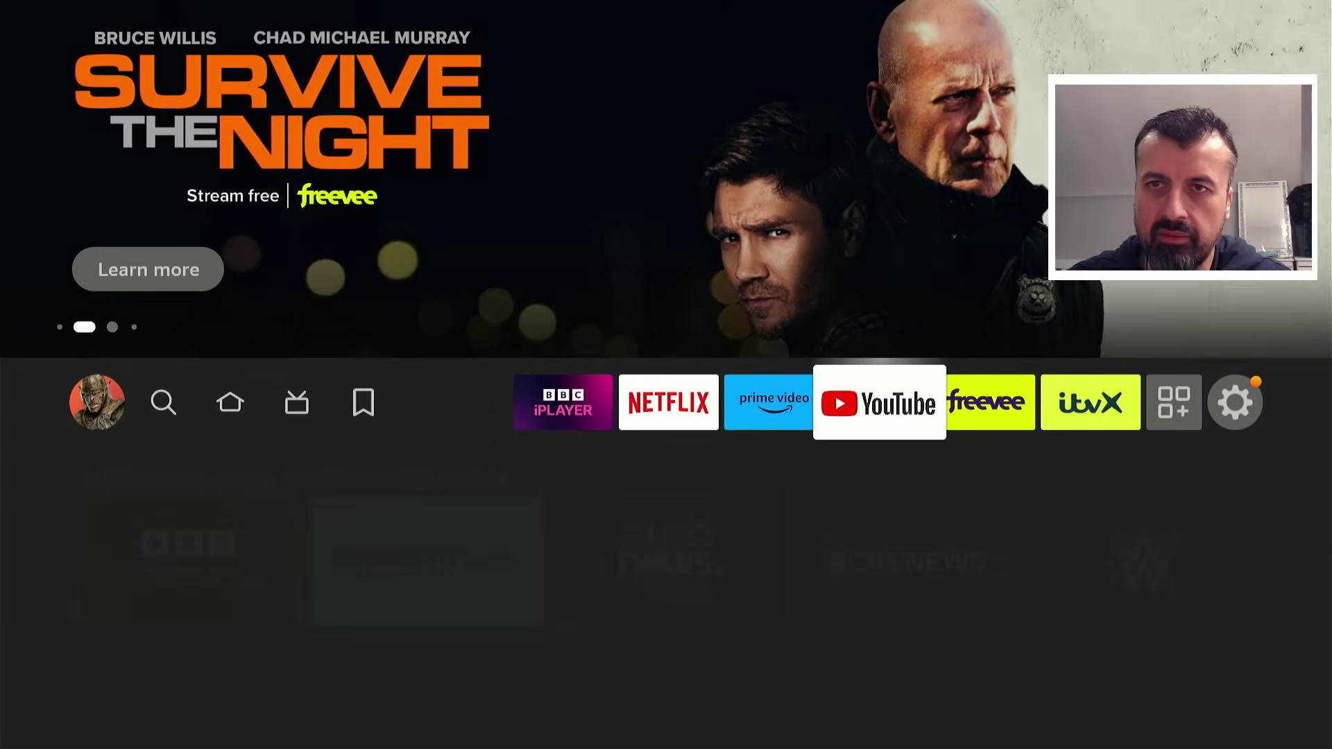
key(Left)
key(Left)
key(Left)
key(Left)
key(Left)
key(Left)
key(Left)
key(Left)
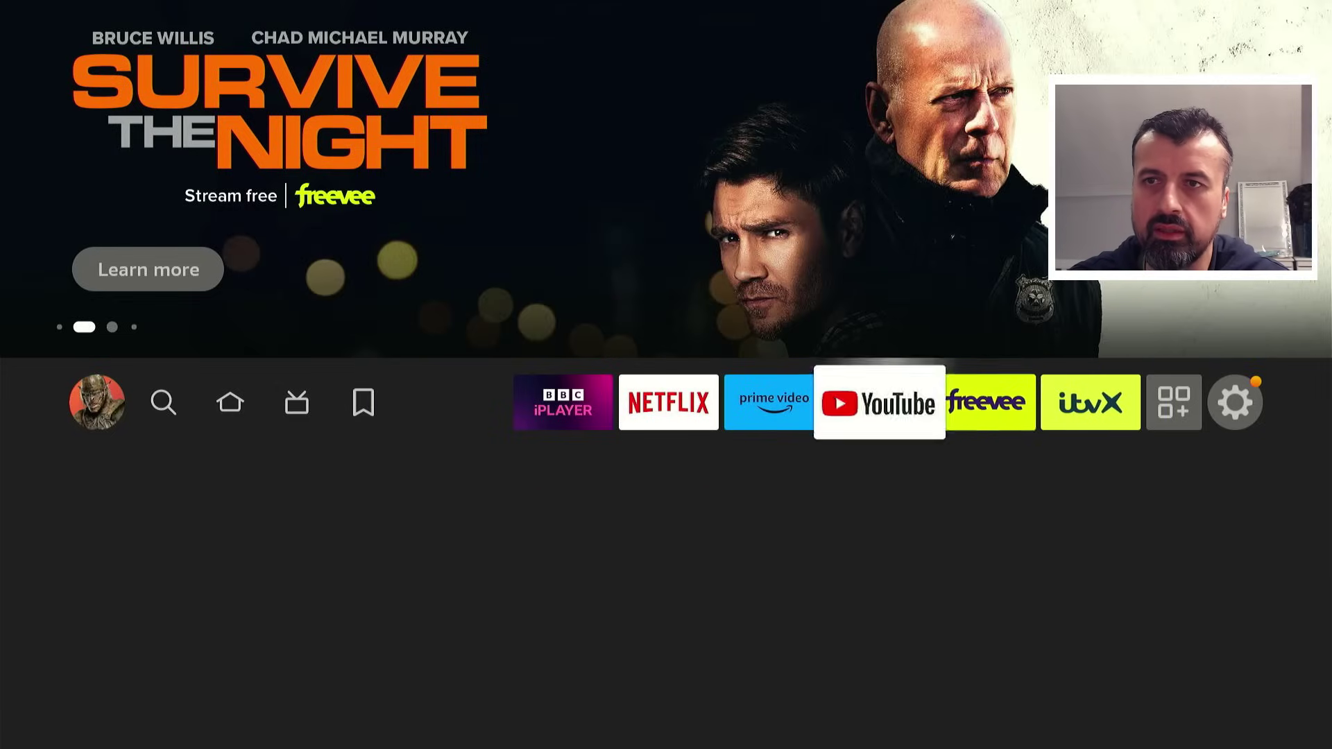
key(Left)
key(Left)
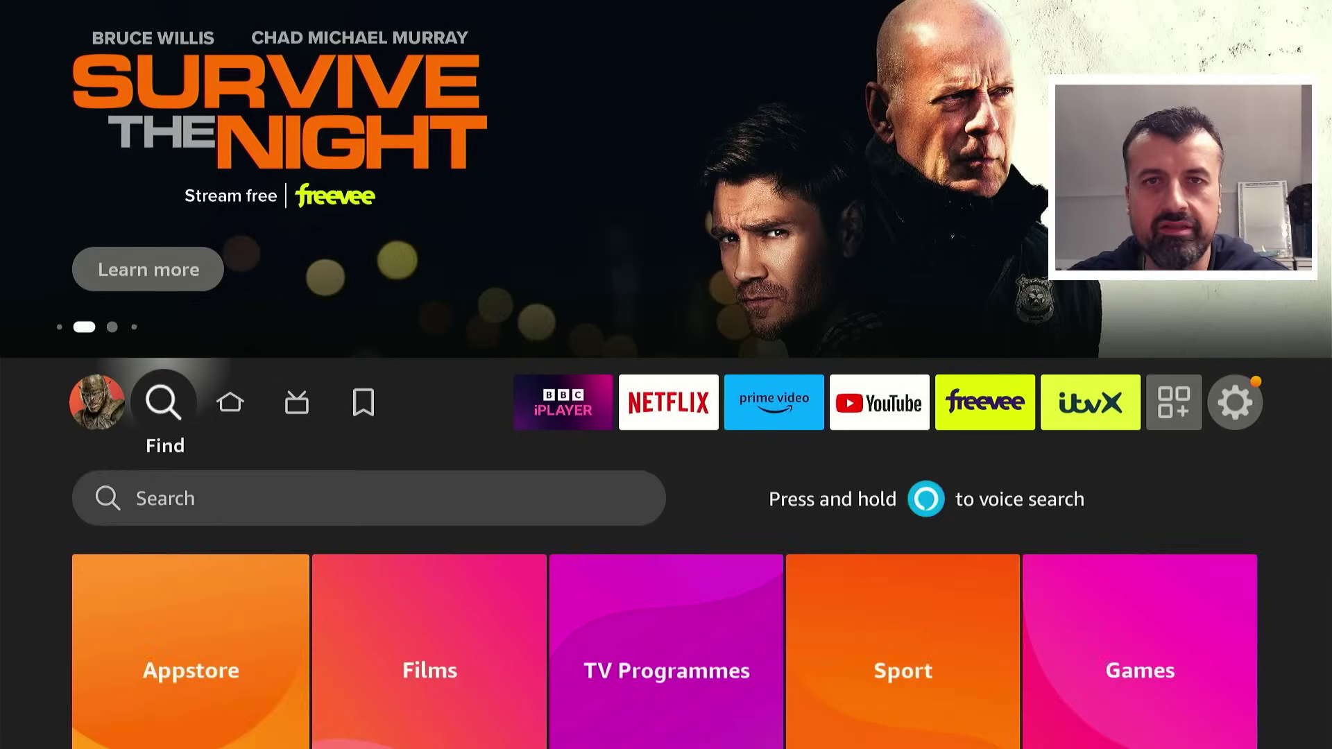
key(Left)
key(Left)
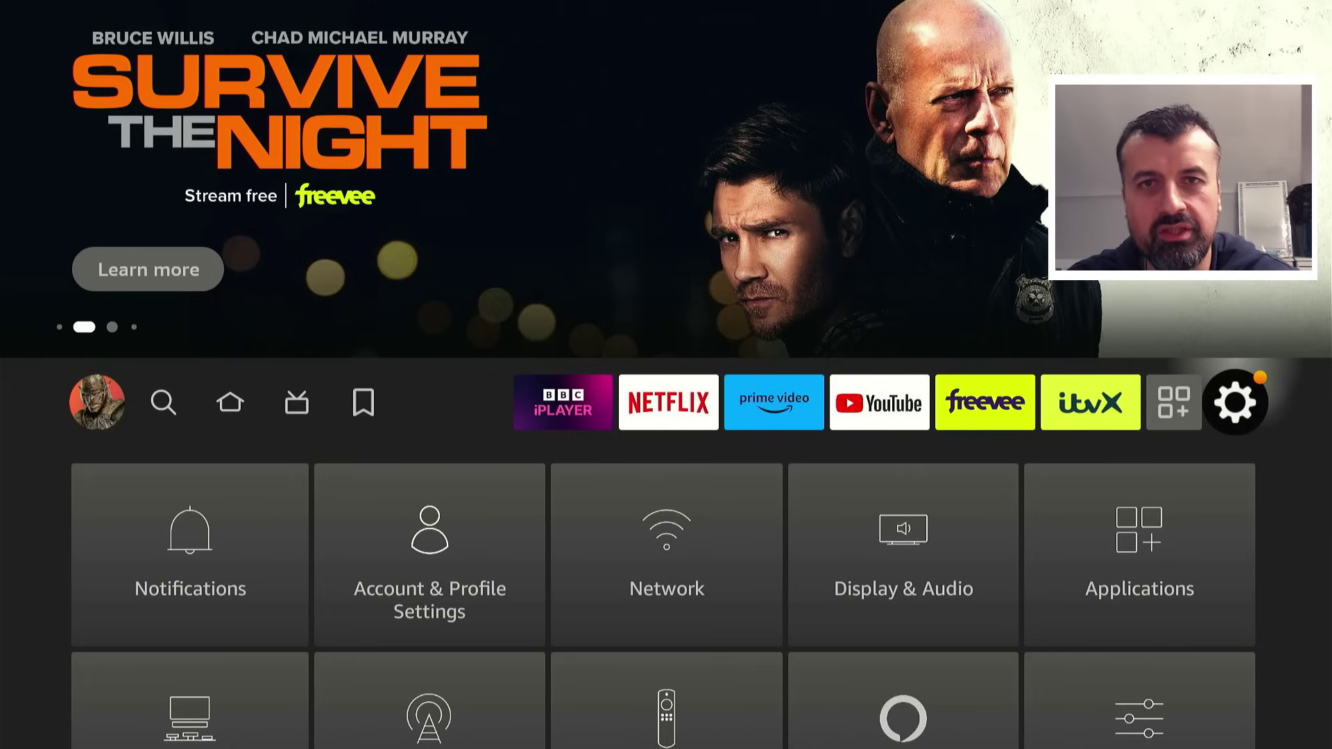
key(Left)
key(Left)
key(Right)
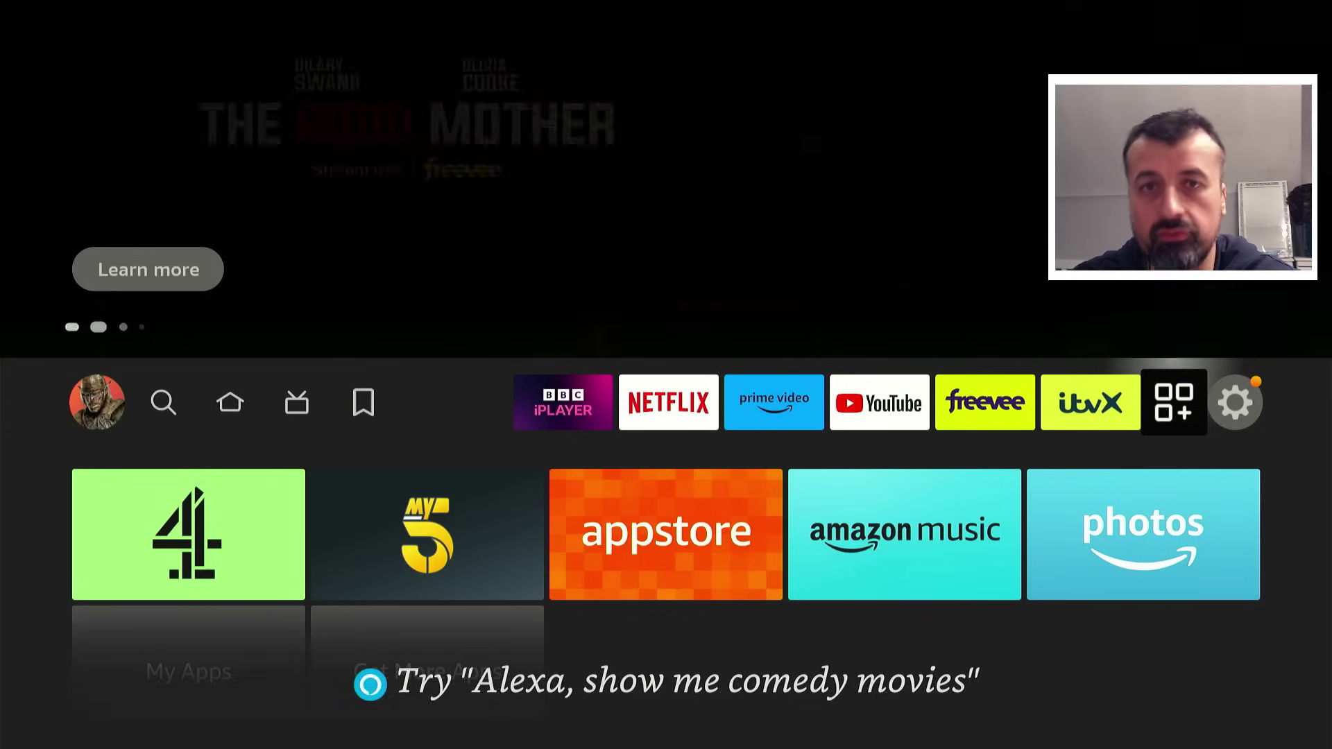